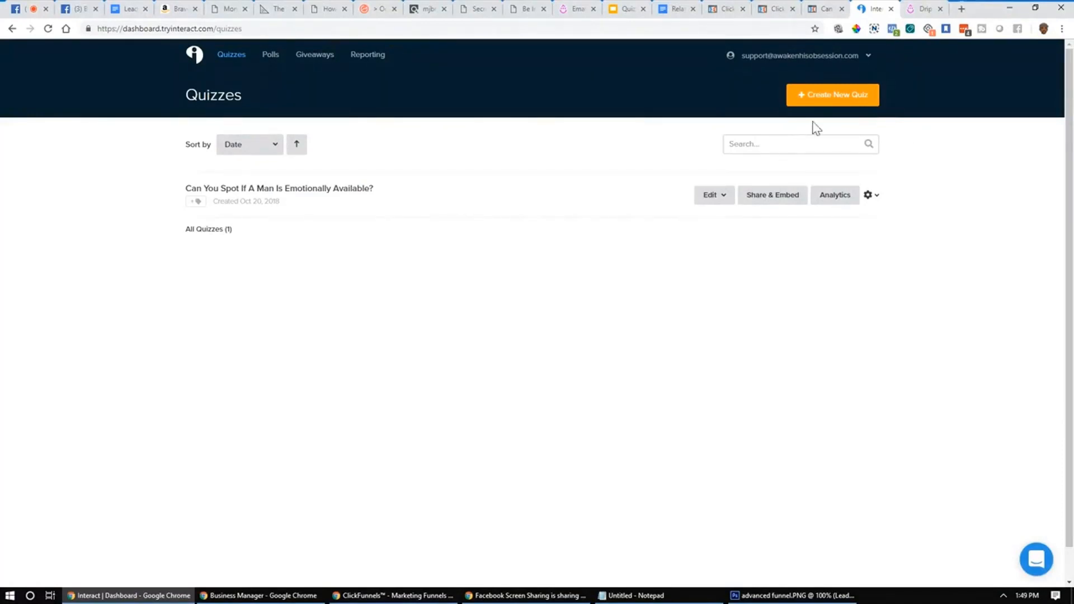
Step: Start a template-based quiz with Business and Coaching as its industries
{"action": "left_click", "coordinate": [837, 96]}
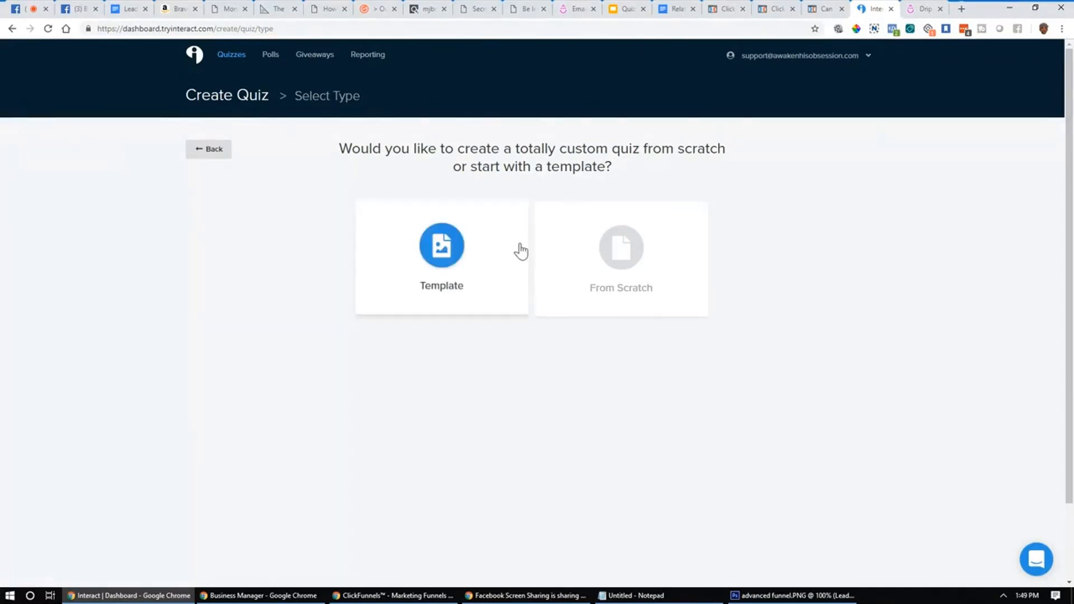
{"action": "left_click", "coordinate": [473, 262]}
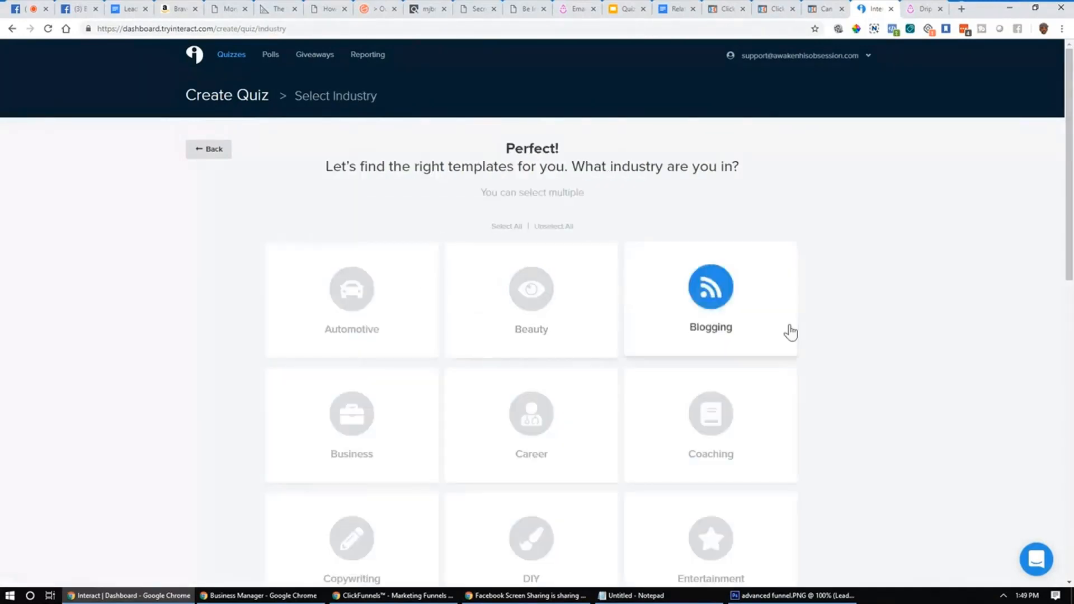
{"action": "scroll", "coordinate": [790, 333], "scroll_direction": "down", "scroll_amount": 7}
{"action": "scroll", "coordinate": [805, 344], "scroll_direction": "up", "scroll_amount": 6}
{"action": "scroll", "coordinate": [822, 356], "scroll_direction": "down", "scroll_amount": 10}
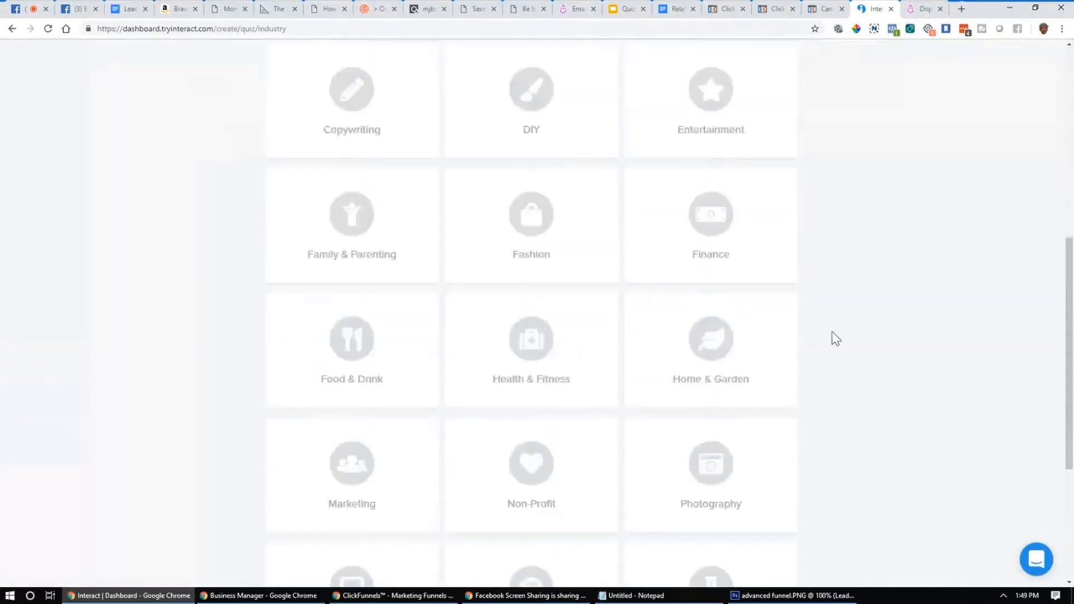
{"action": "scroll", "coordinate": [838, 340], "scroll_direction": "up", "scroll_amount": 10}
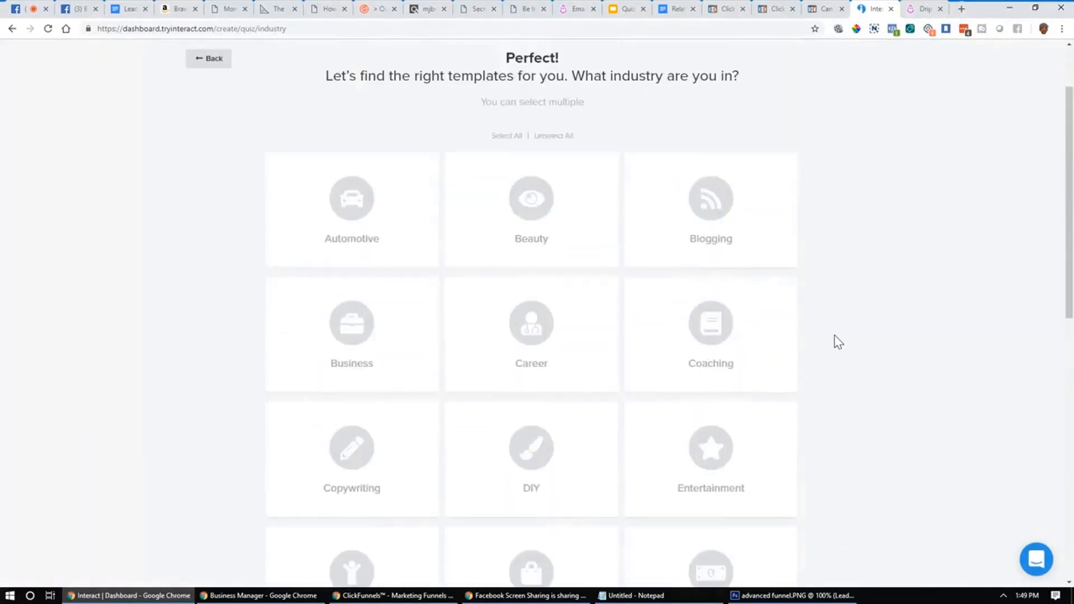
{"action": "scroll", "coordinate": [834, 341], "scroll_direction": "down", "scroll_amount": 1}
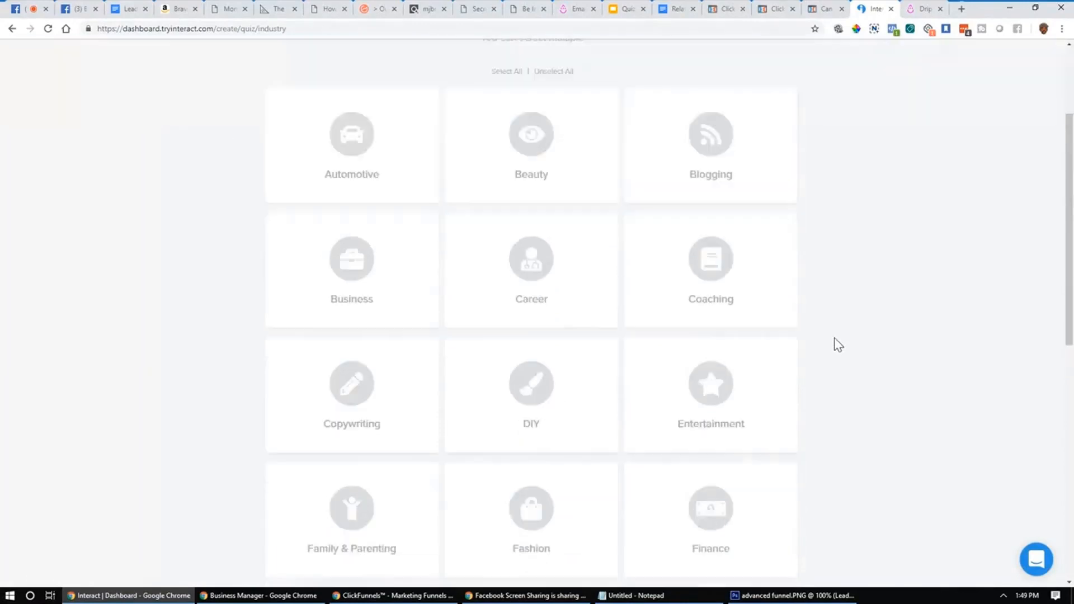
{"action": "left_click", "coordinate": [773, 276]}
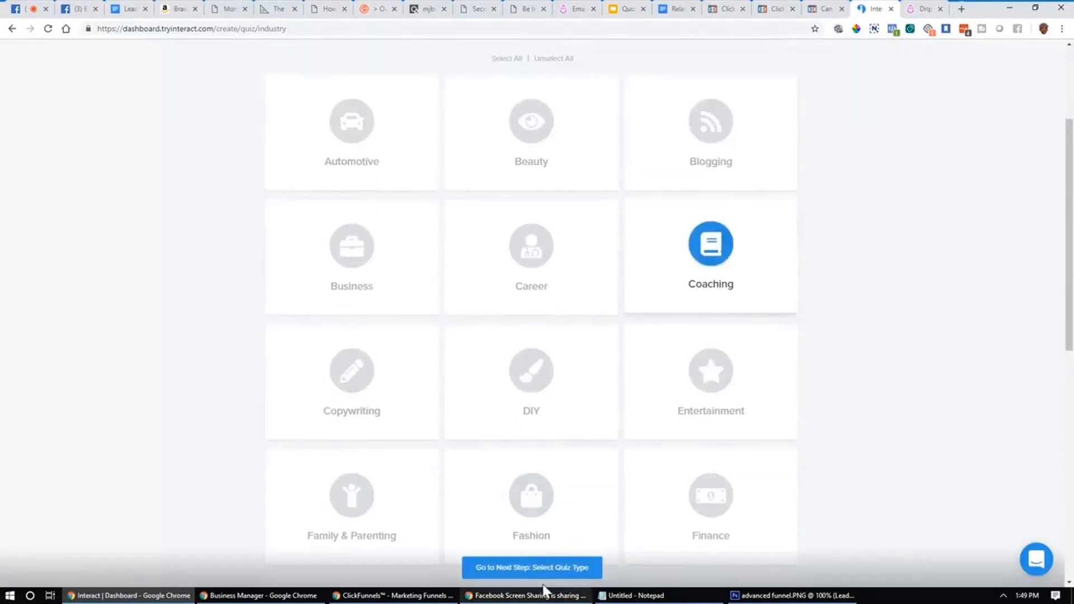
{"action": "left_click", "coordinate": [356, 369]}
{"action": "left_click", "coordinate": [351, 313]}
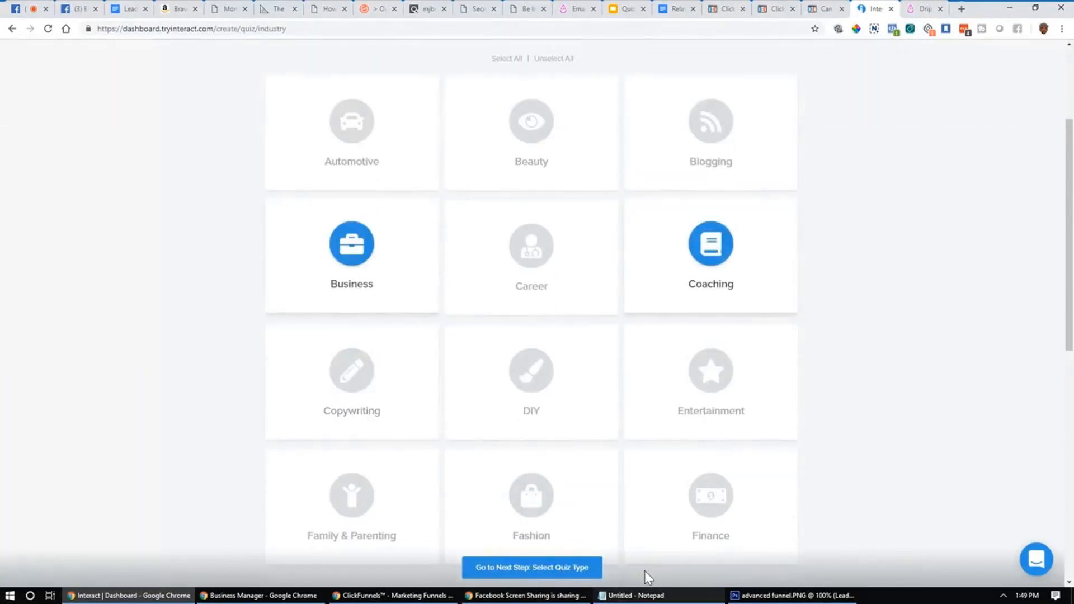
{"action": "left_click", "coordinate": [548, 568]}
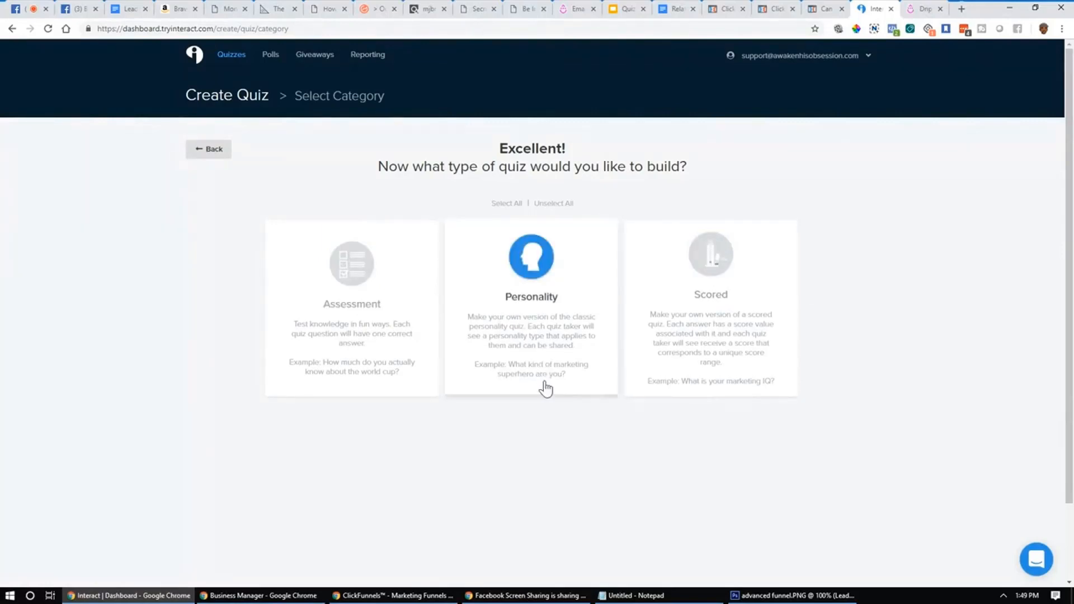
Step: Choose Personality as the quiz type and move on to template selection
{"action": "left_click", "coordinate": [552, 348]}
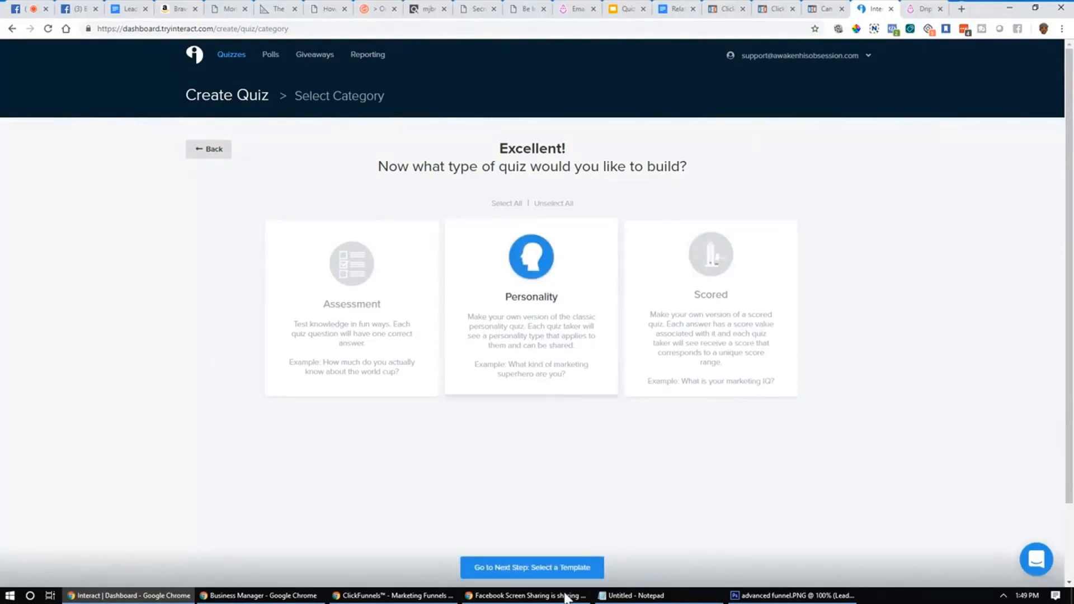
{"action": "left_click", "coordinate": [542, 565]}
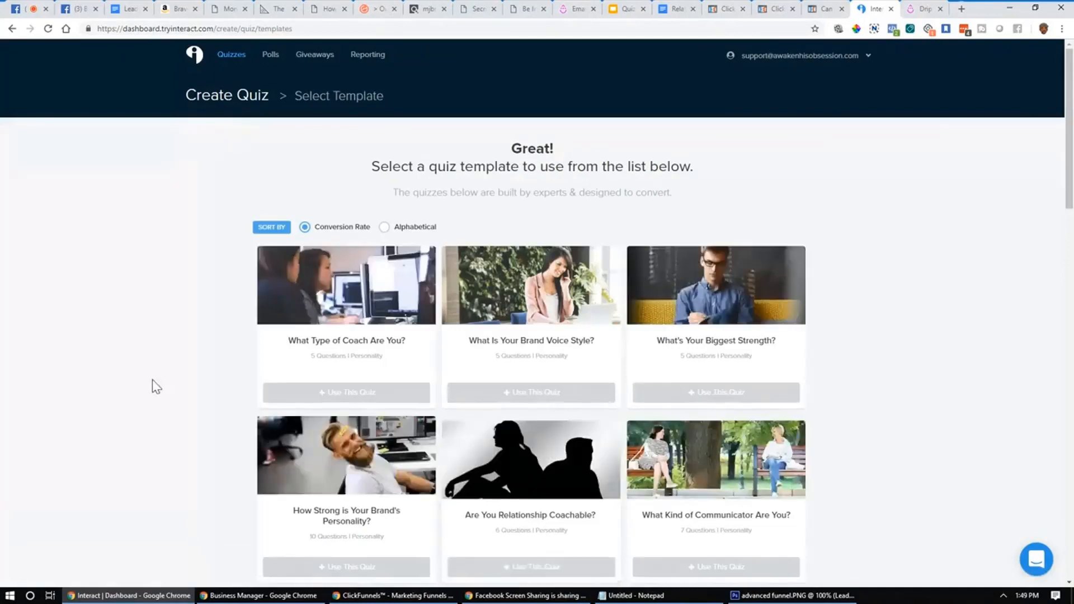
{"action": "scroll", "coordinate": [156, 386], "scroll_direction": "down", "scroll_amount": 3}
{"action": "scroll", "coordinate": [156, 386], "scroll_direction": "up", "scroll_amount": 1}
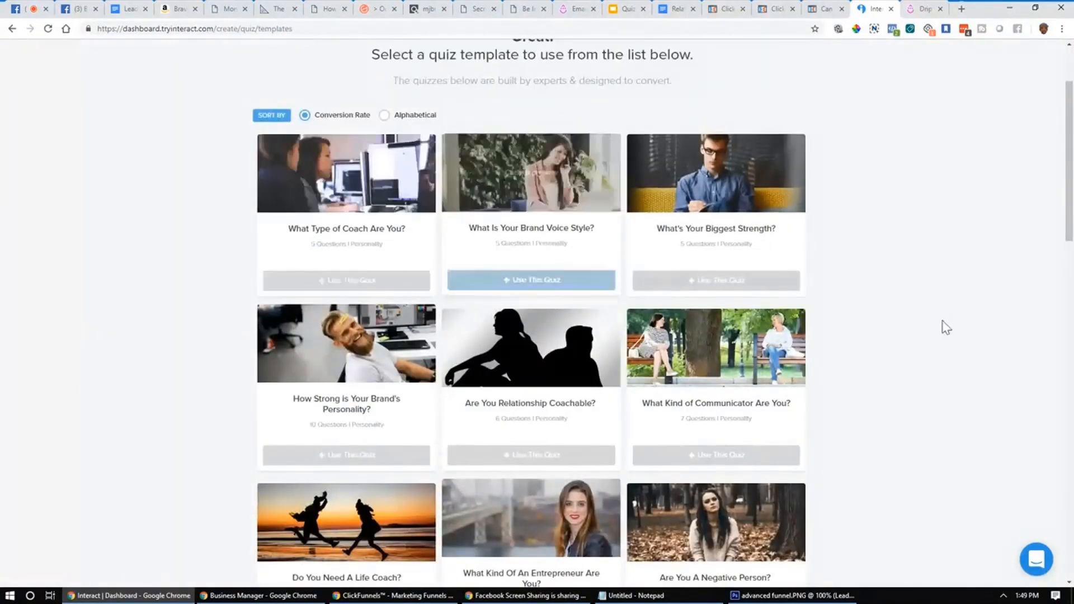
Step: Browse the gallery of personality quiz templates
{"action": "scroll", "coordinate": [982, 417], "scroll_direction": "down", "scroll_amount": 5}
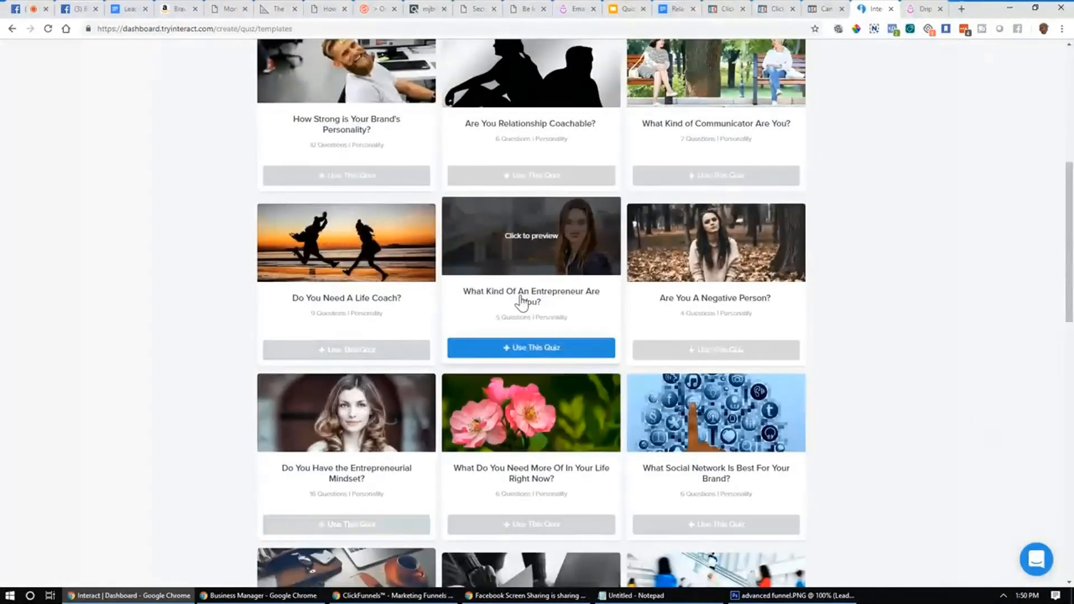
{"action": "scroll", "coordinate": [878, 362], "scroll_direction": "down", "scroll_amount": 5}
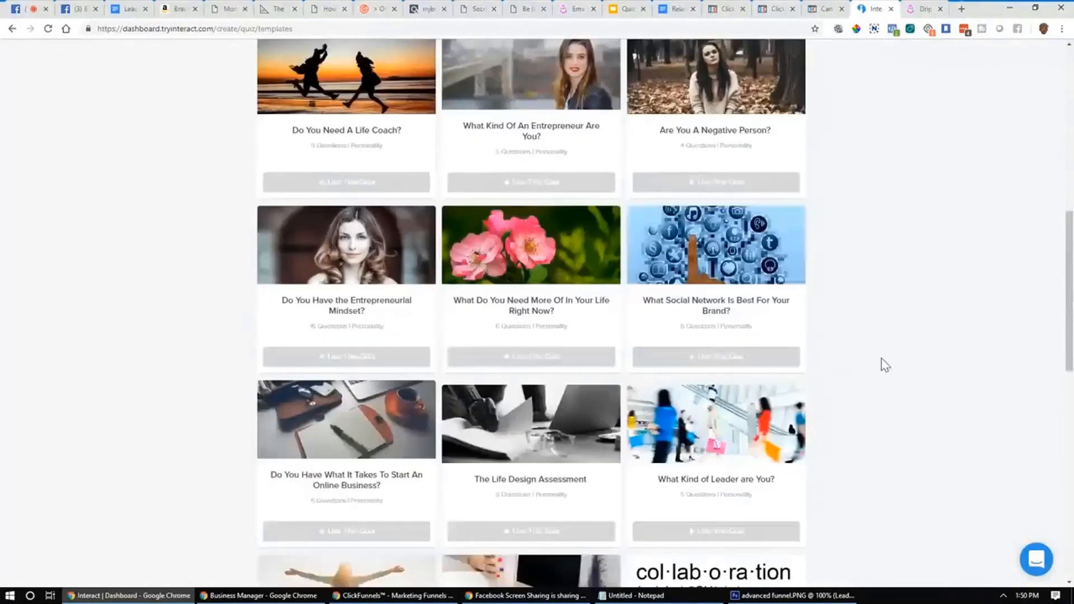
{"action": "scroll", "coordinate": [856, 414], "scroll_direction": "down", "scroll_amount": 2}
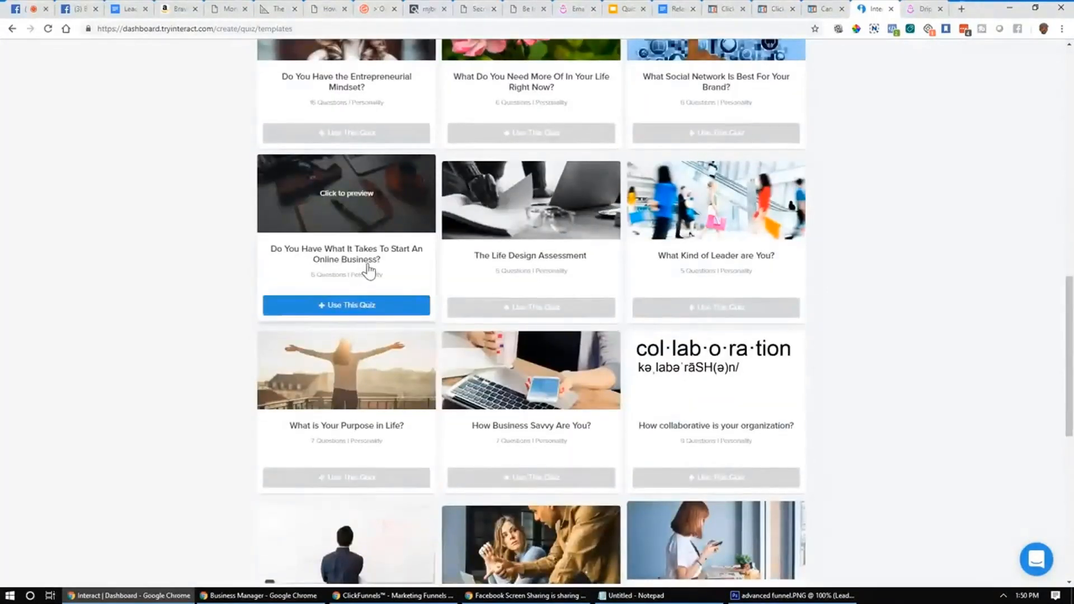
{"action": "scroll", "coordinate": [396, 133], "scroll_direction": "down", "scroll_amount": 2}
{"action": "scroll", "coordinate": [390, 148], "scroll_direction": "up", "scroll_amount": 2}
{"action": "scroll", "coordinate": [305, 218], "scroll_direction": "down", "scroll_amount": 2}
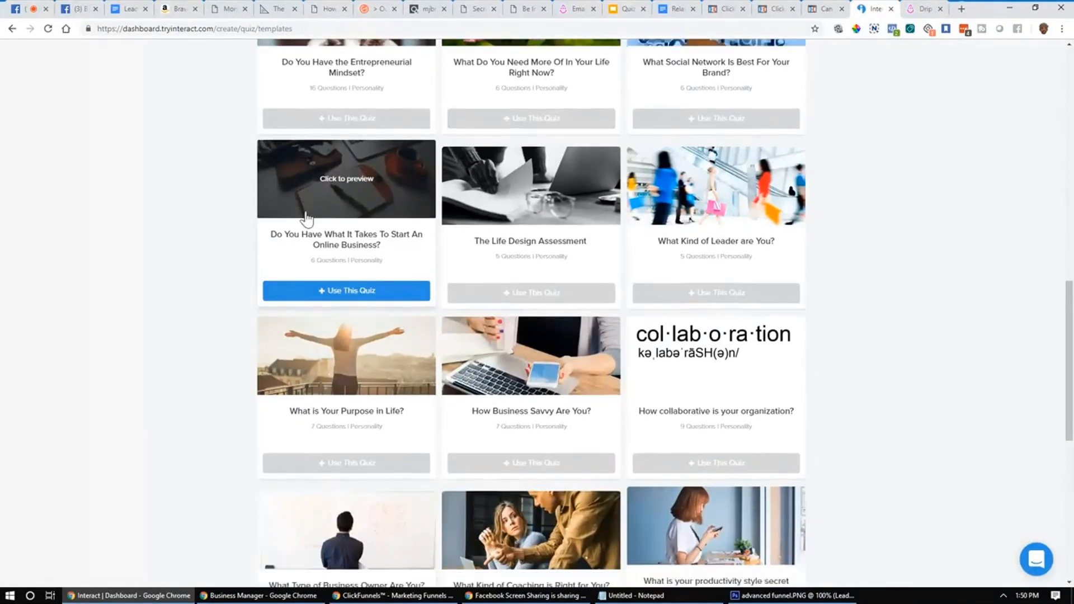
{"action": "scroll", "coordinate": [307, 217], "scroll_direction": "up", "scroll_amount": 2}
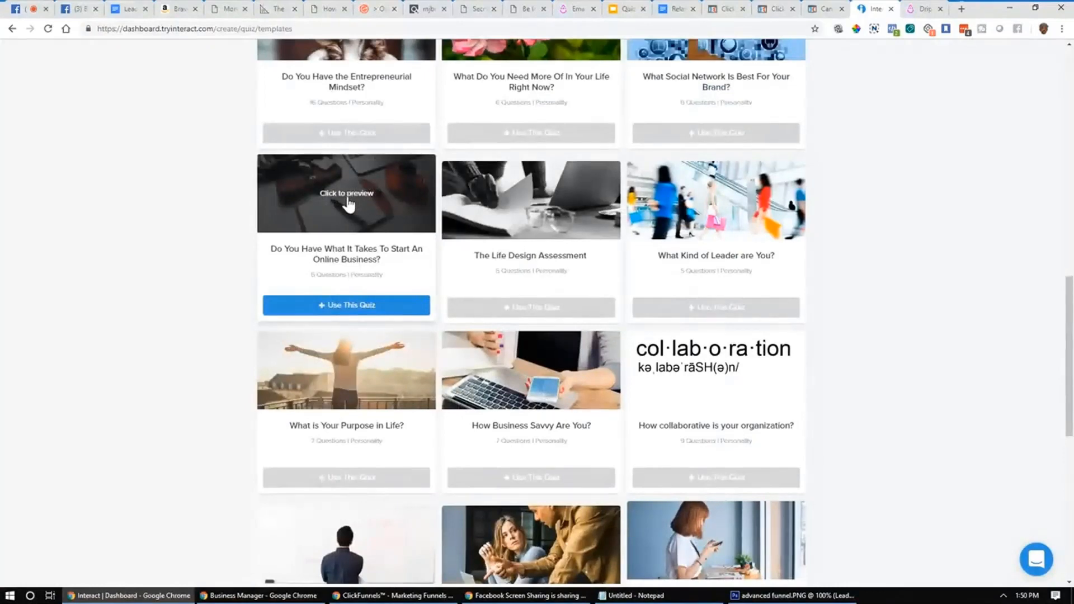
{"action": "scroll", "coordinate": [326, 304], "scroll_direction": "down", "scroll_amount": 4}
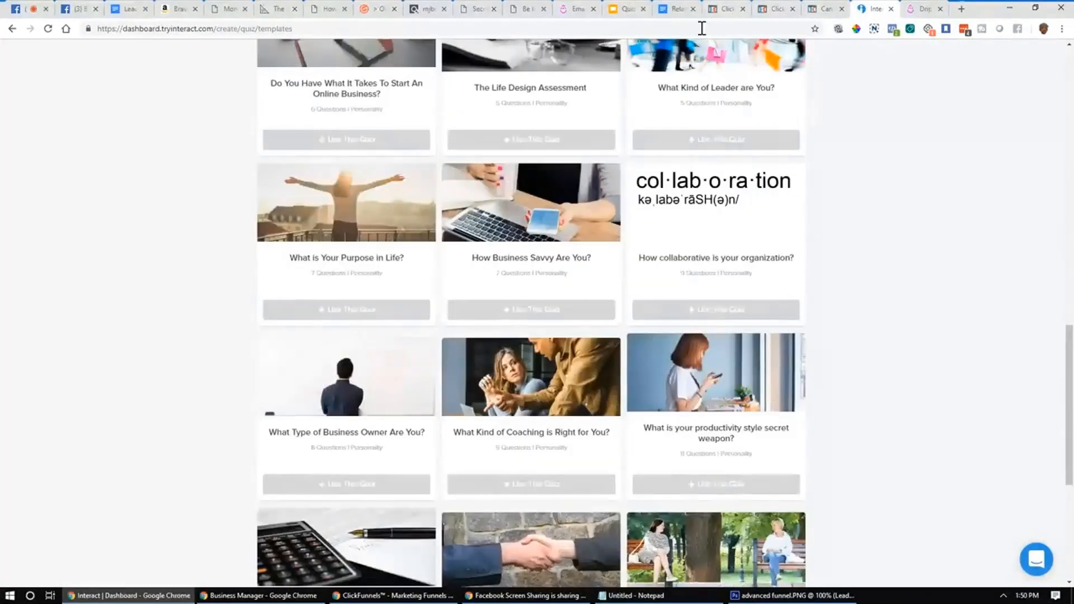
{"action": "scroll", "coordinate": [278, 145], "scroll_direction": "up", "scroll_amount": 4}
Step: Return to the Quizzes list and create a new quiz from scratch
{"action": "left_click", "coordinate": [13, 29]}
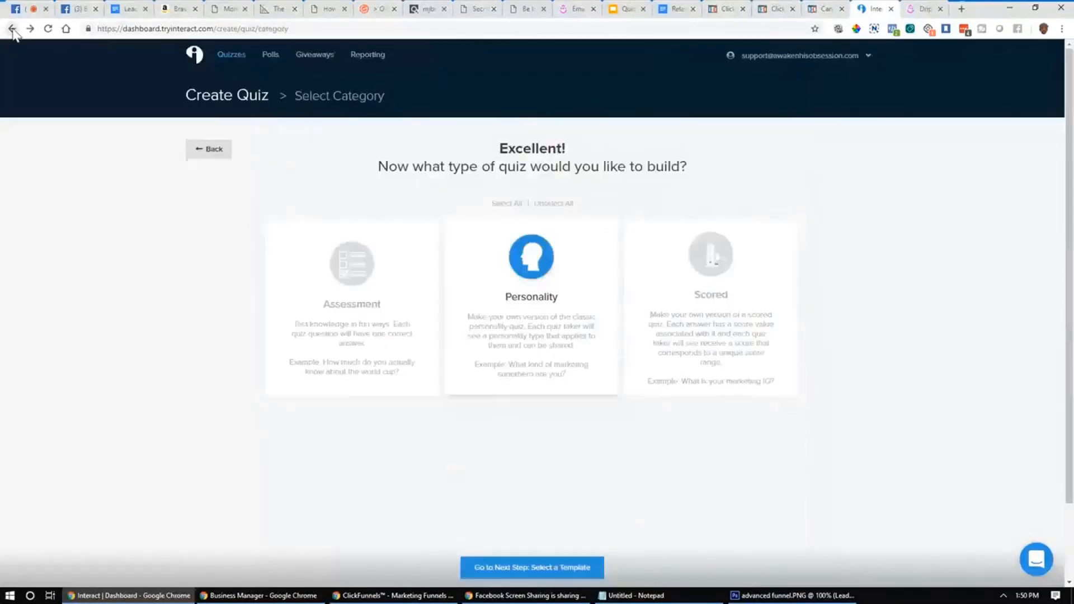
{"action": "left_click", "coordinate": [13, 29]}
{"action": "left_click", "coordinate": [12, 28]}
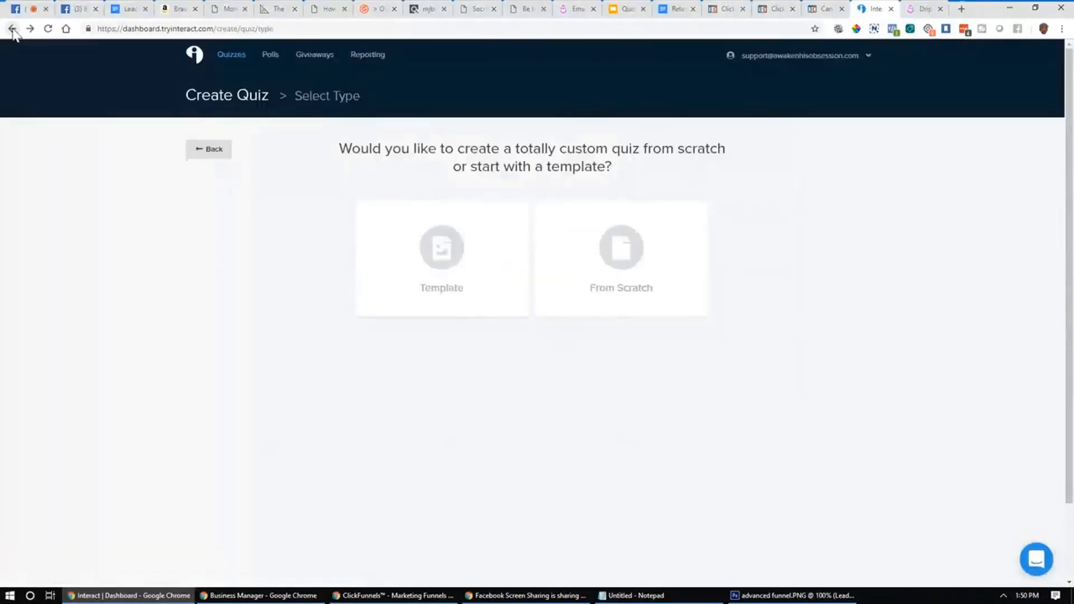
{"action": "left_click", "coordinate": [12, 28]}
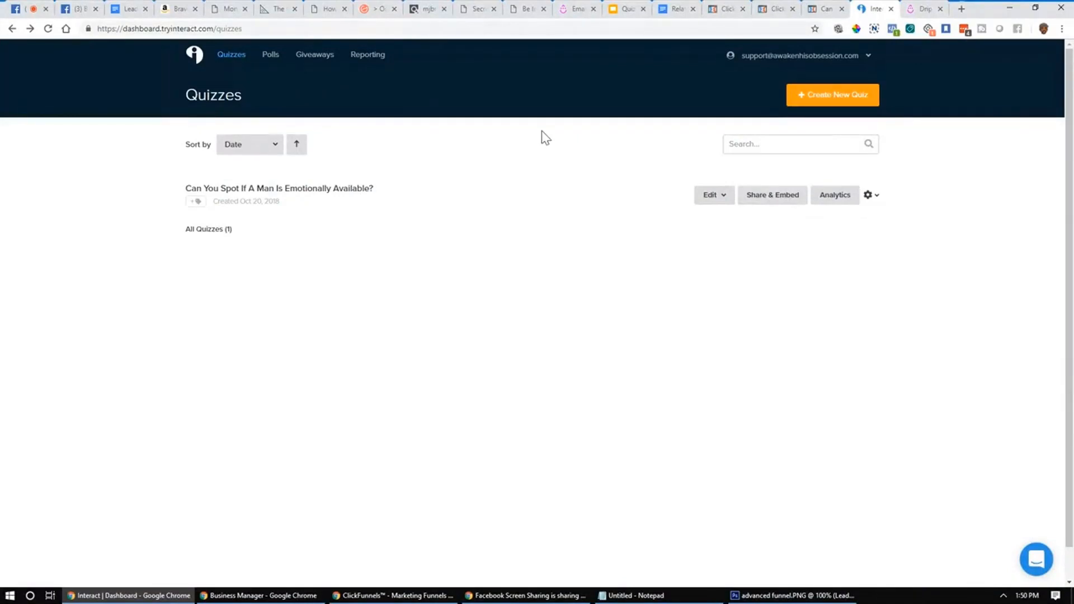
{"action": "left_click", "coordinate": [845, 101]}
{"action": "left_click", "coordinate": [652, 254]}
{"action": "left_click", "coordinate": [729, 333]}
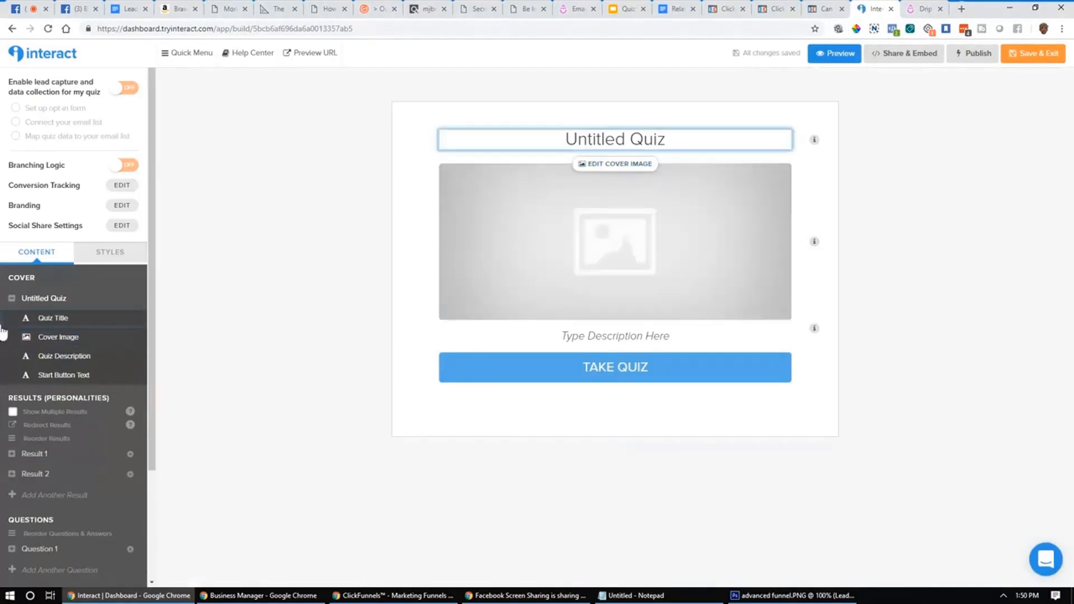
Step: Select the Untitled Quiz title, then collapse the Cover group
{"action": "left_click", "coordinate": [604, 141]}
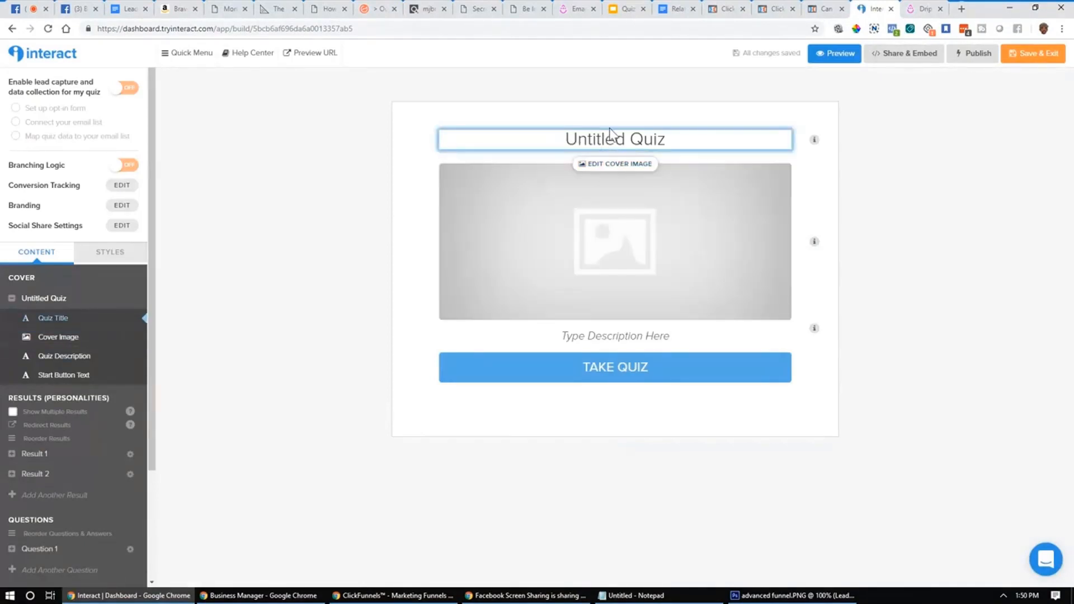
{"action": "left_click", "coordinate": [12, 305]}
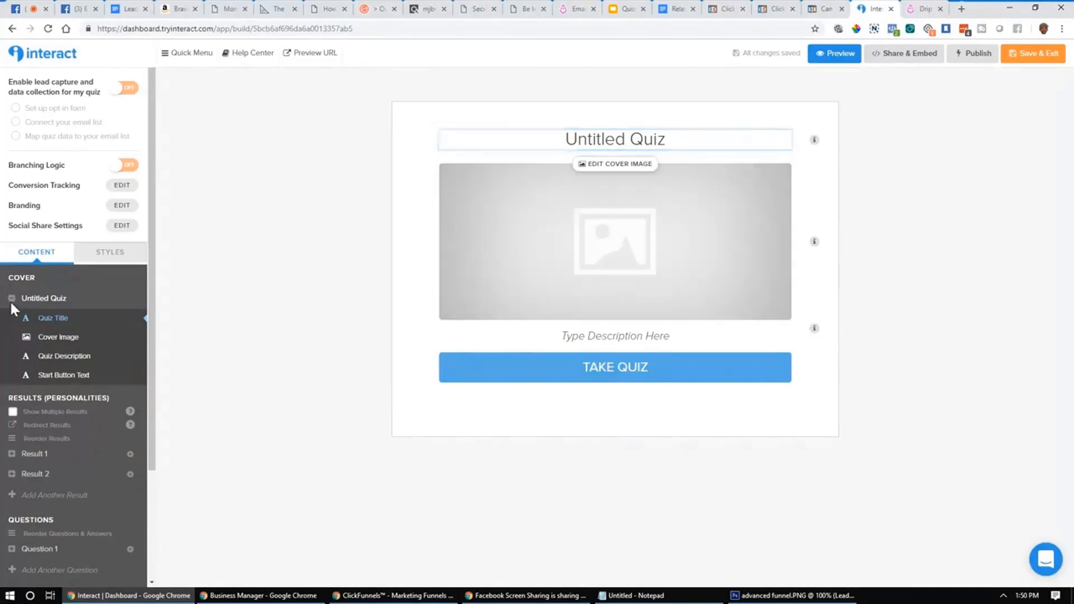
{"action": "left_click", "coordinate": [12, 301]}
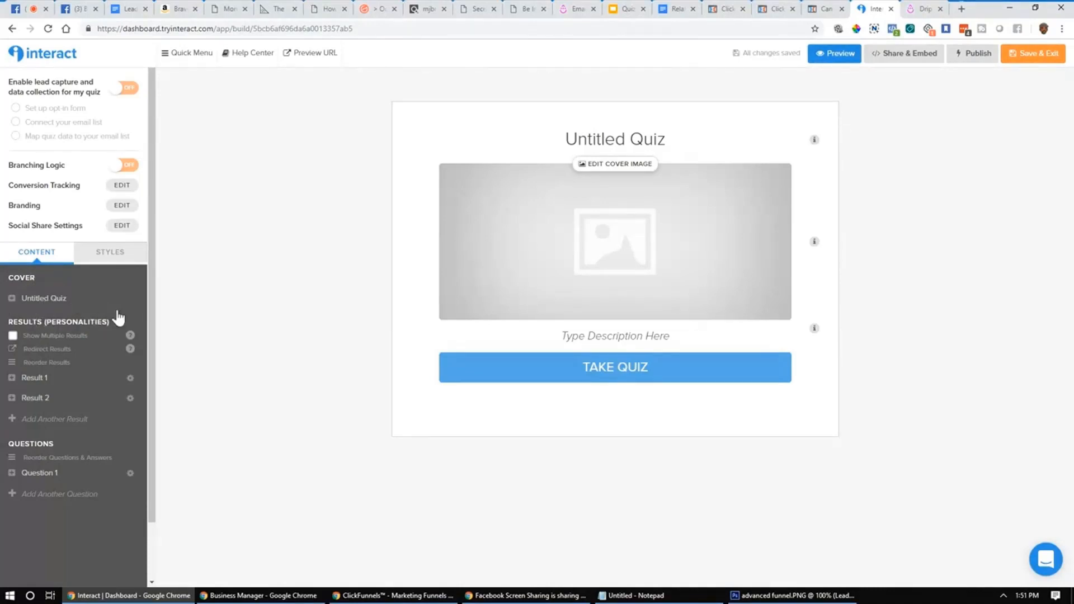
Step: Retitle the quiz cover 'Sample Title'
{"action": "left_click", "coordinate": [42, 300]}
{"action": "triple_click", "coordinate": [618, 139]}
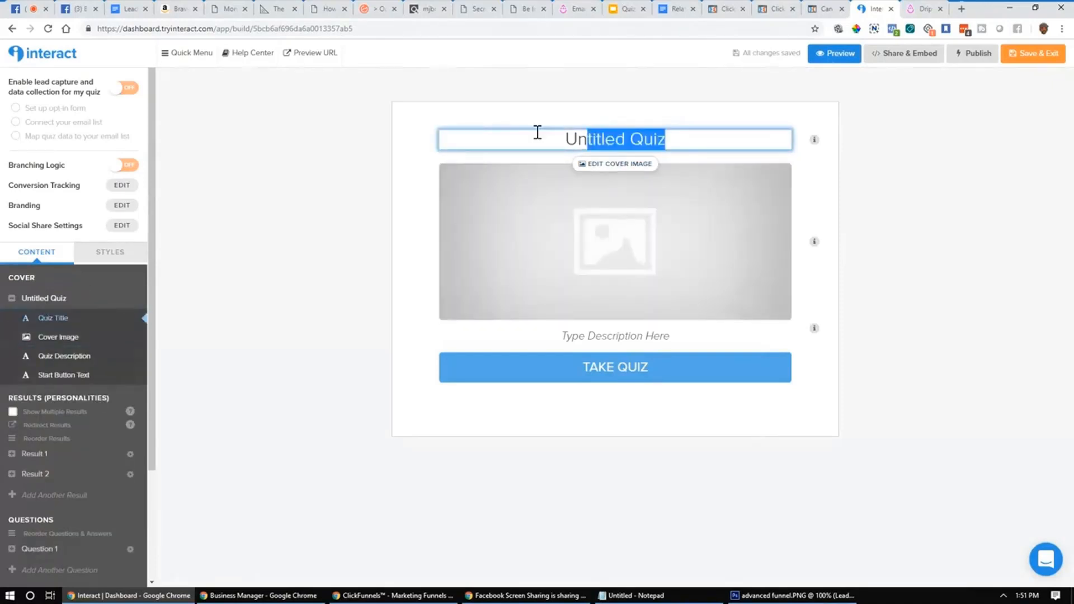
{"action": "type", "text": "Sa"}
{"action": "type", "text": "mple "}
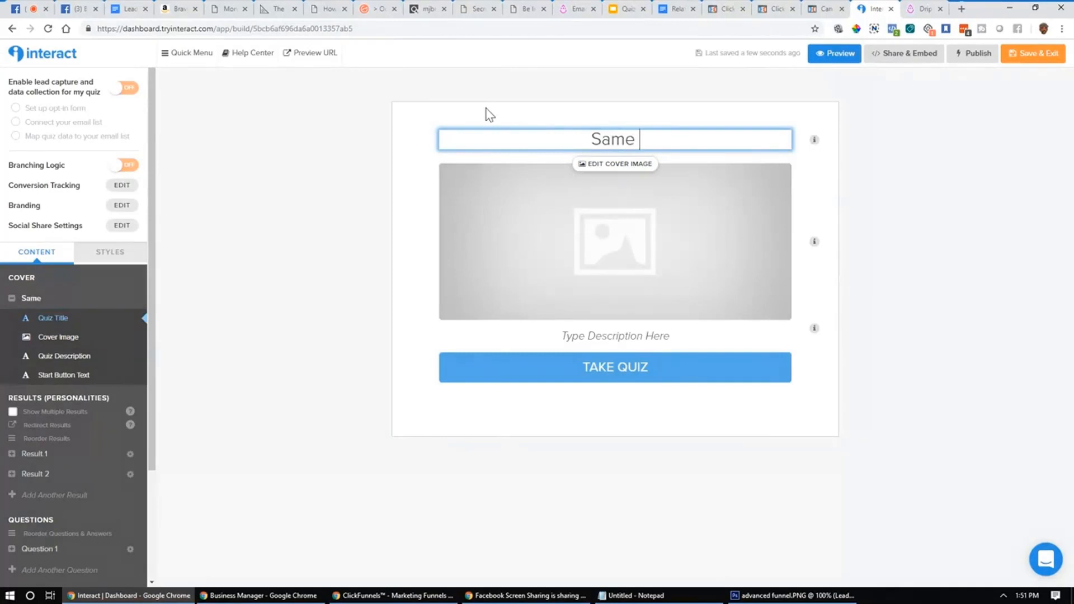
{"action": "type", "text": "Tiitle"}
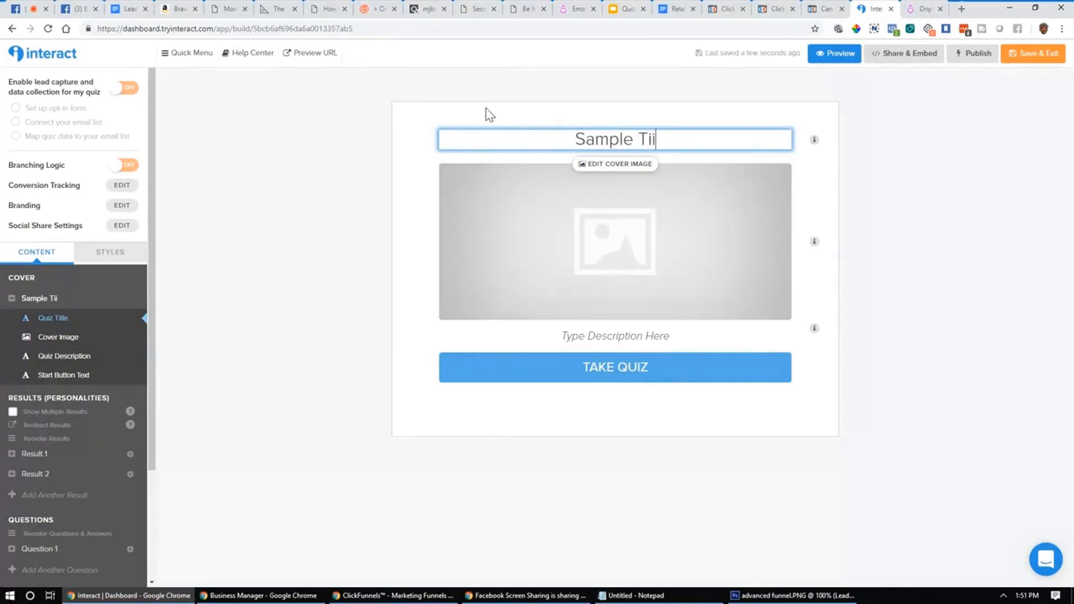
{"action": "key", "text": "BackSpace"}
{"action": "key", "text": "BackSpace"}
{"action": "key", "text": "BackSpace"}
{"action": "key", "text": "BackSpace"}
{"action": "type", "text": "tle"}
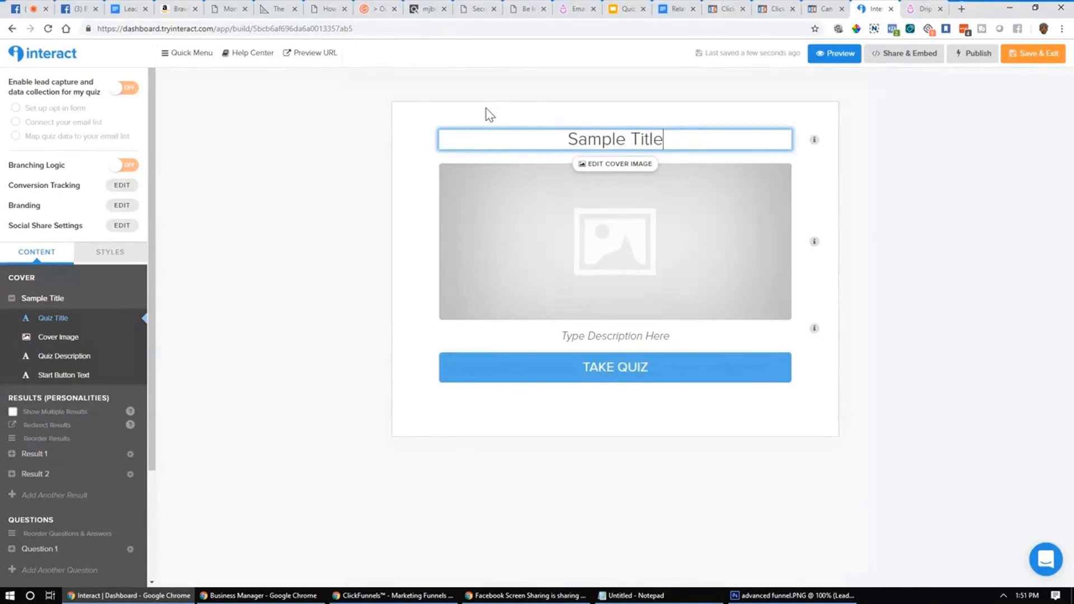
{"action": "left_click", "coordinate": [18, 301]}
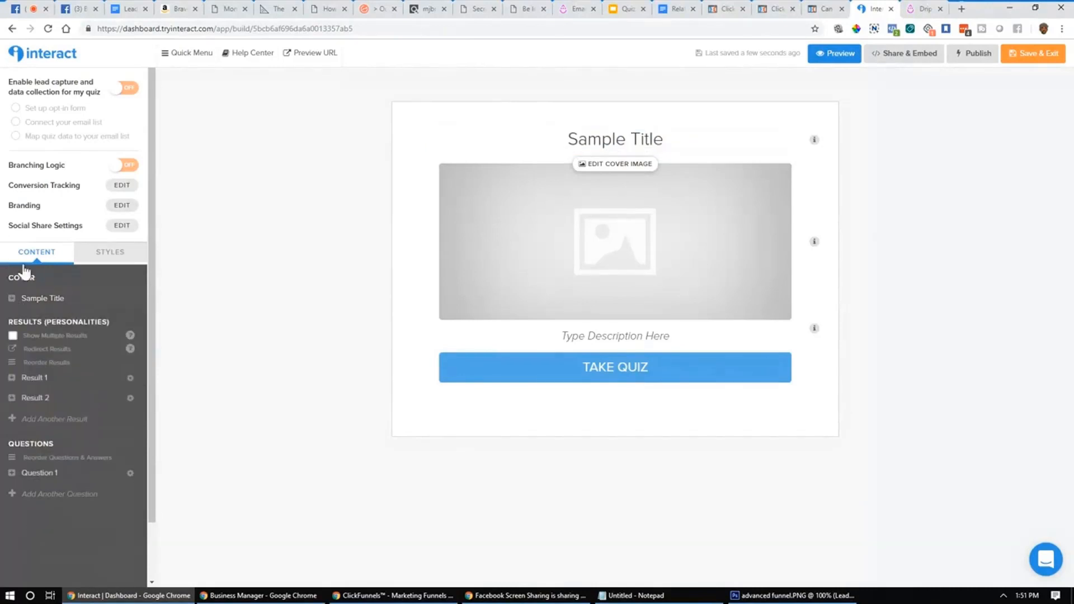
Step: Replace the first personality result's title with 'Result 1'
{"action": "left_click", "coordinate": [35, 378]}
{"action": "left_click", "coordinate": [656, 140]}
{"action": "key", "text": "ctrl+a"}
{"action": "key", "text": "BackSpace"}
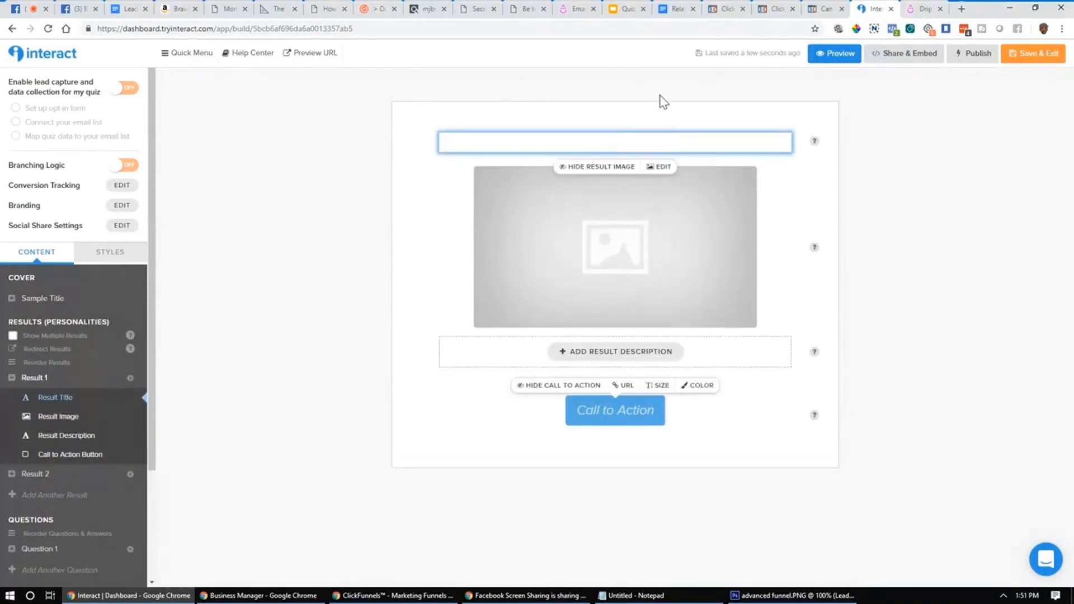
{"action": "type", "text": "Res"}
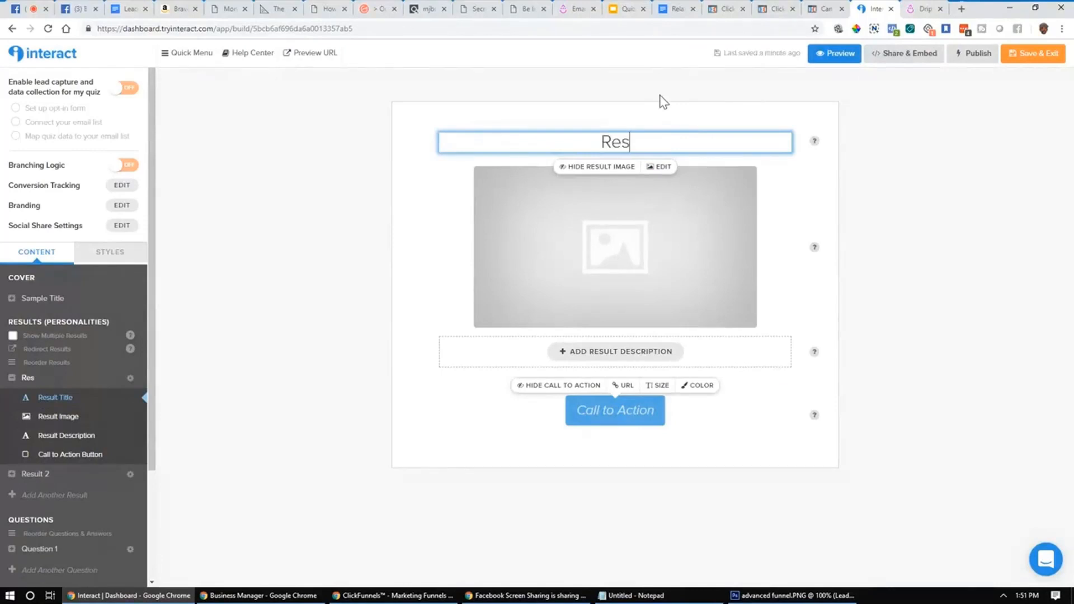
{"action": "type", "text": "ult 1"}
{"action": "left_click", "coordinate": [13, 379]}
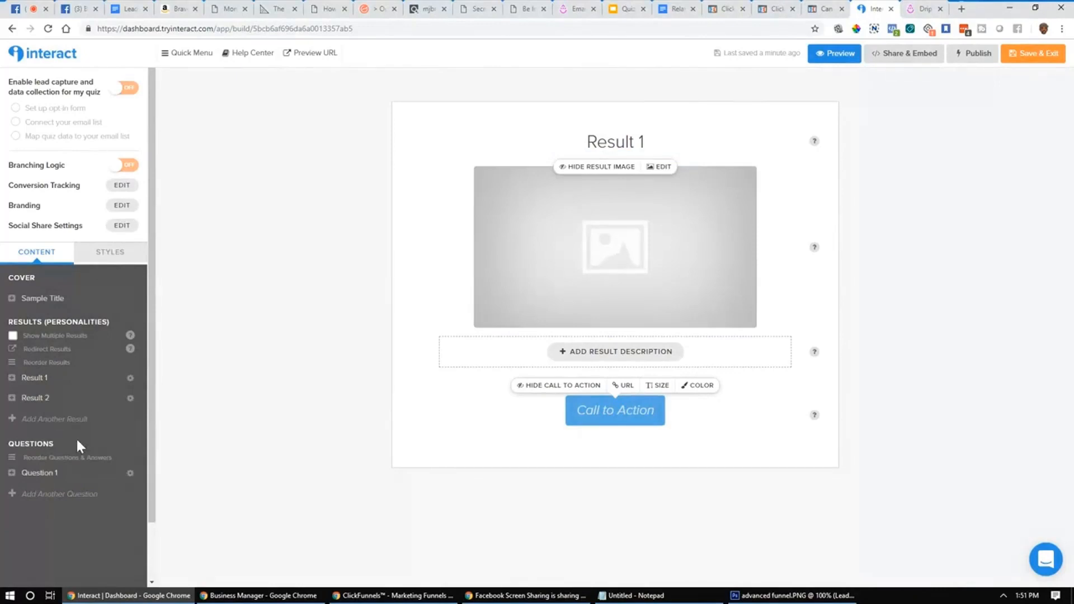
Step: Title the first question 'Question A'
{"action": "left_click", "coordinate": [35, 475]}
{"action": "left_click", "coordinate": [640, 142]}
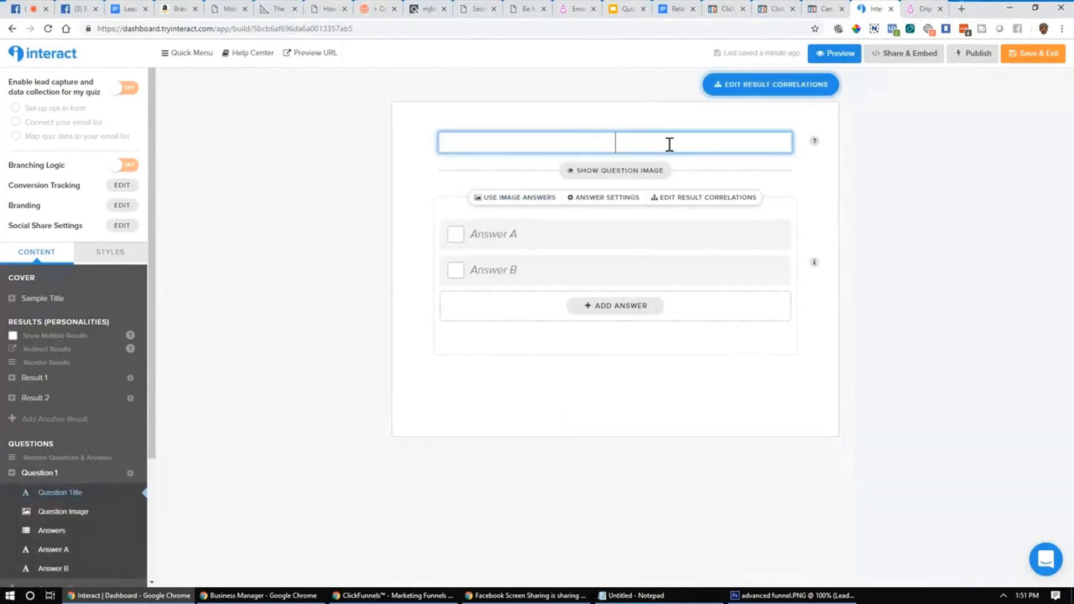
{"action": "type", "text": "Question A"}
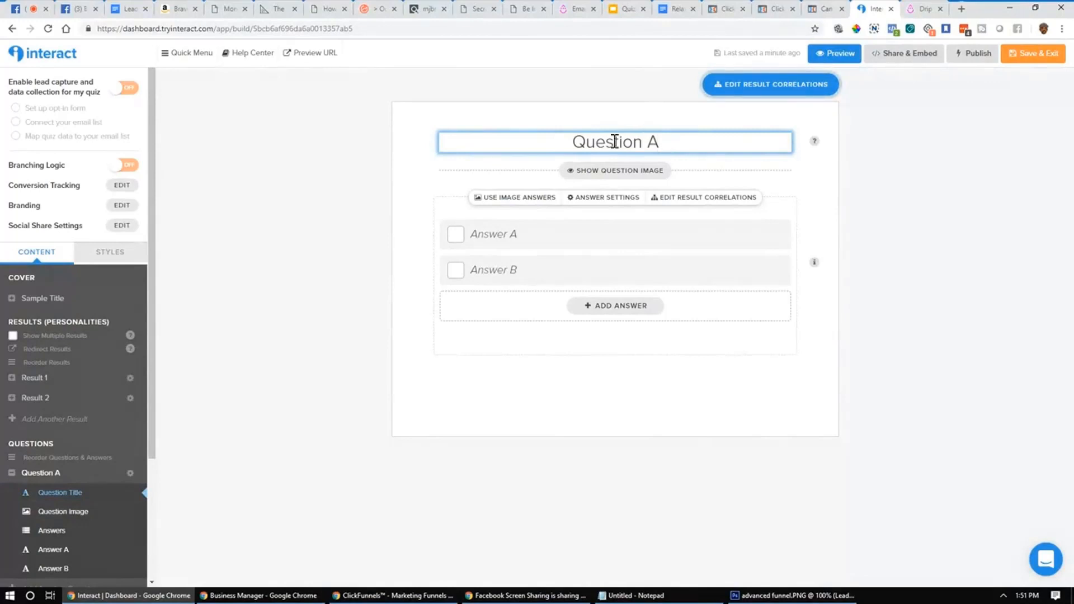
Step: Add a third answer and fill the answers in as Yes, No and Maybe
{"action": "left_click", "coordinate": [613, 313]}
{"action": "left_click", "coordinate": [520, 234]}
{"action": "type", "text": "Yes"}
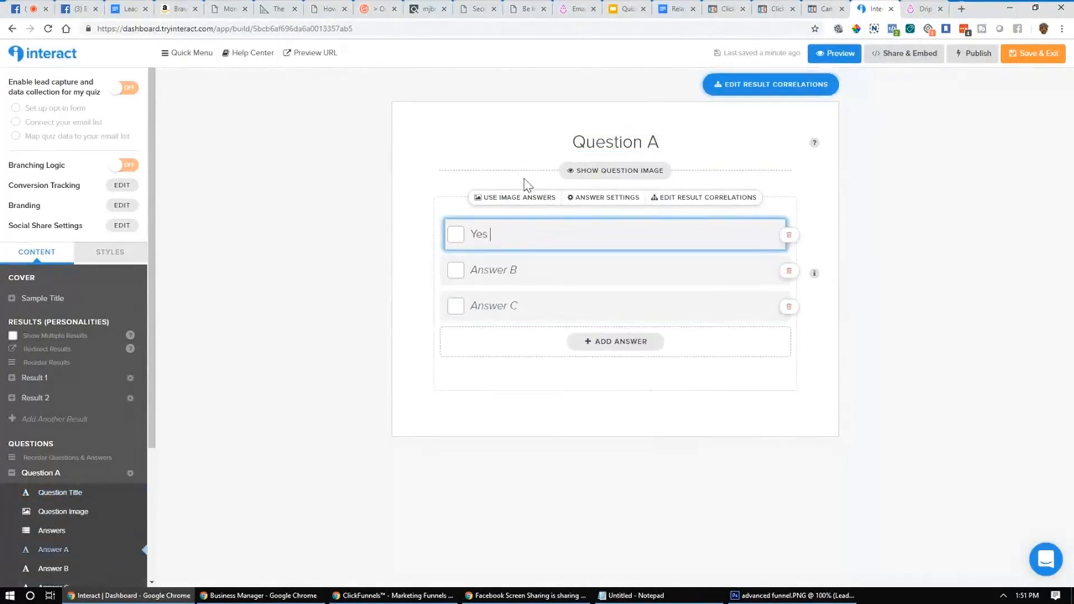
{"action": "key", "text": "Tab"}
{"action": "type", "text": "No"}
{"action": "key", "text": "Tab"}
{"action": "type", "text": "Maybe"}
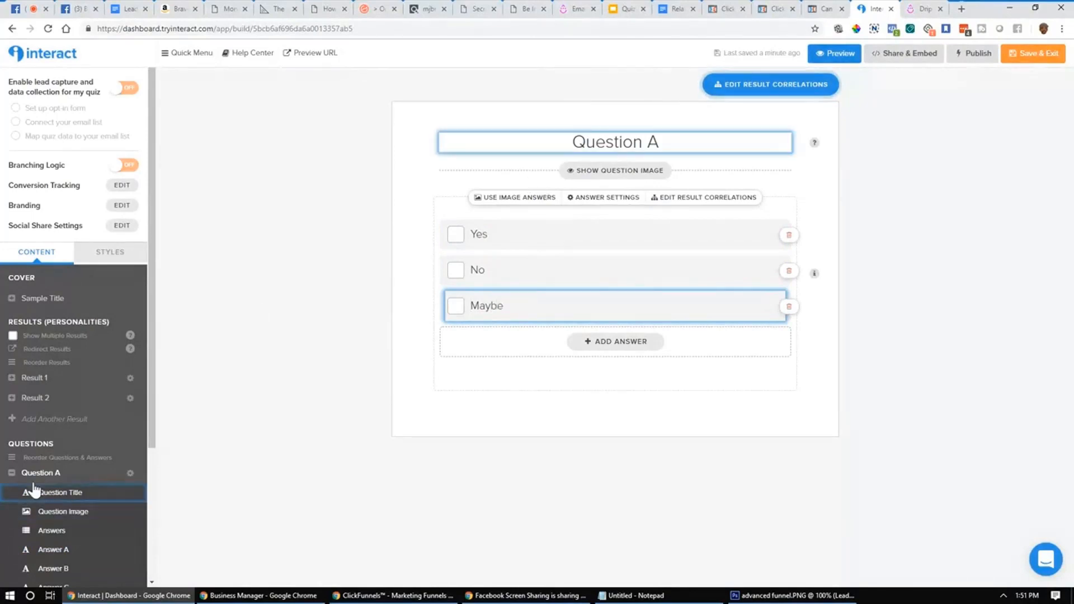
{"action": "left_click", "coordinate": [12, 472]}
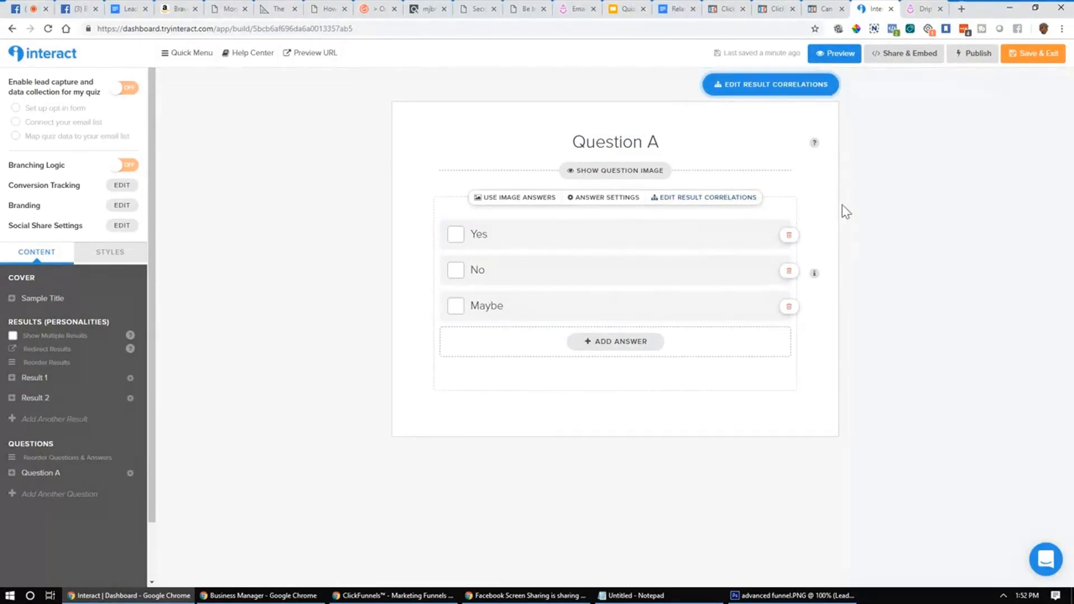
Step: Correlate answers Yes and Maybe to Result 1 and No to Result 2
{"action": "left_click", "coordinate": [744, 201]}
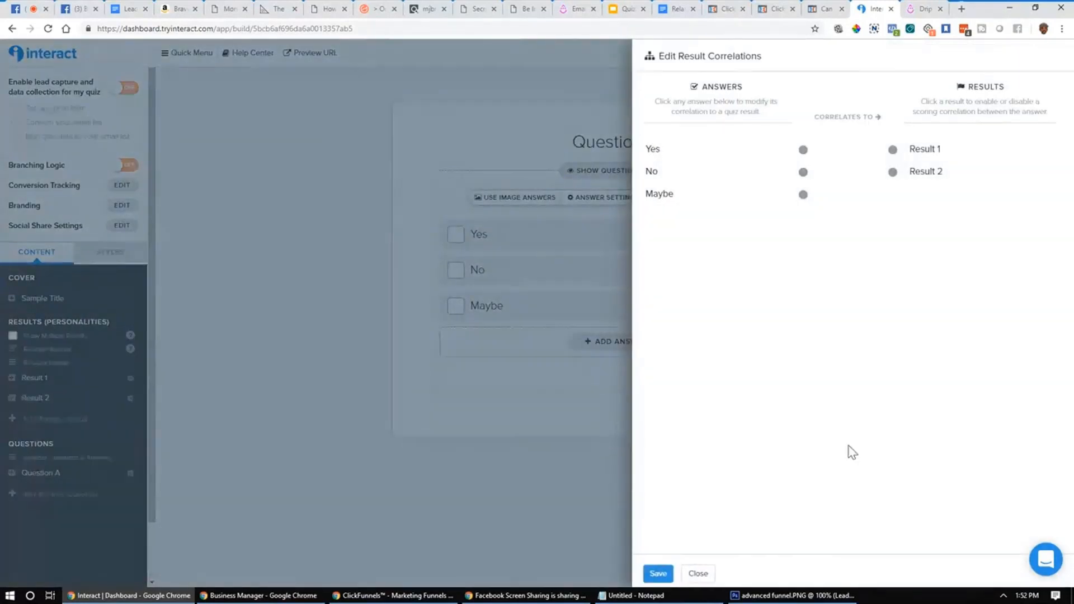
{"action": "left_click", "coordinate": [803, 150]}
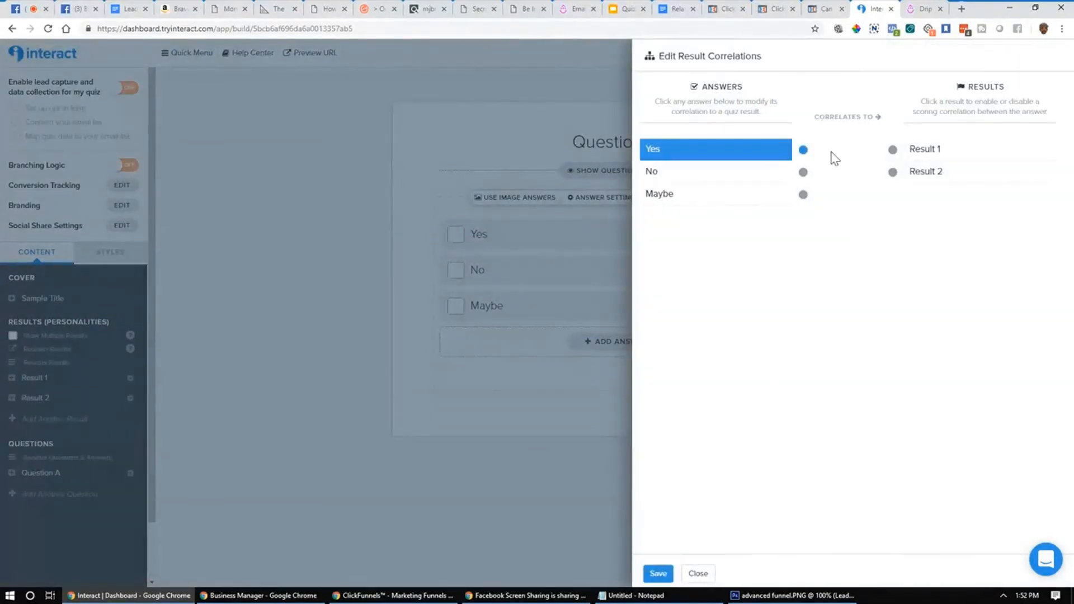
{"action": "left_click", "coordinate": [892, 150]}
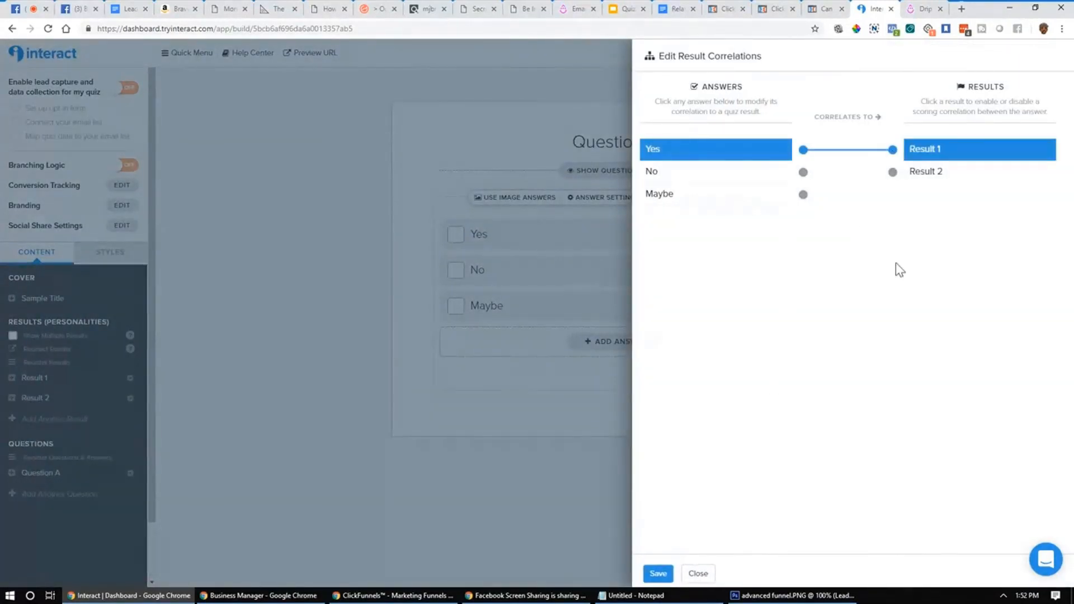
{"action": "left_click", "coordinate": [804, 172]}
{"action": "left_click", "coordinate": [892, 173]}
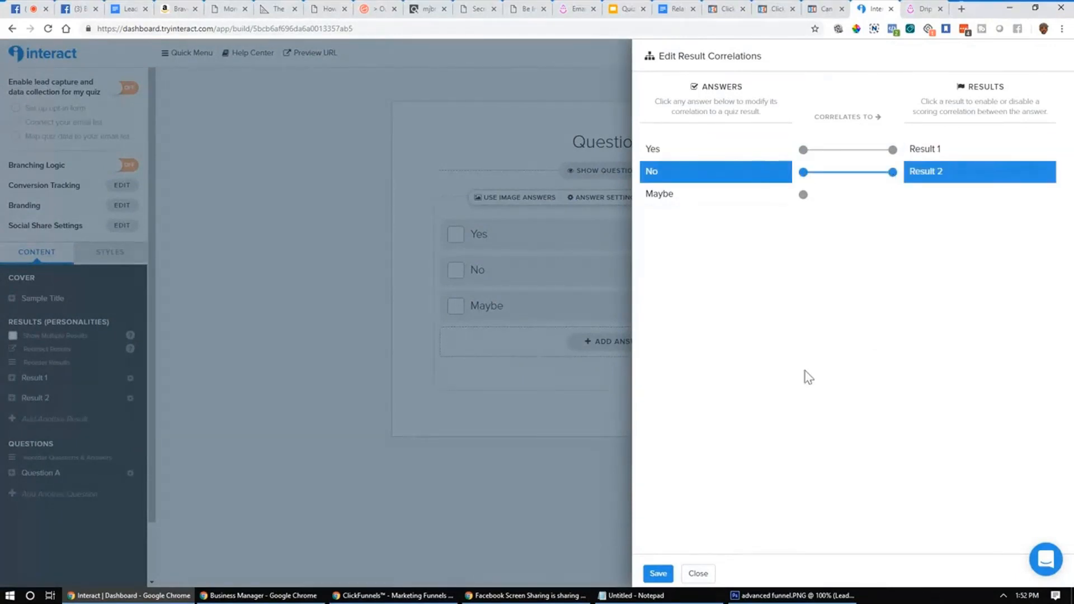
{"action": "left_click", "coordinate": [804, 199]}
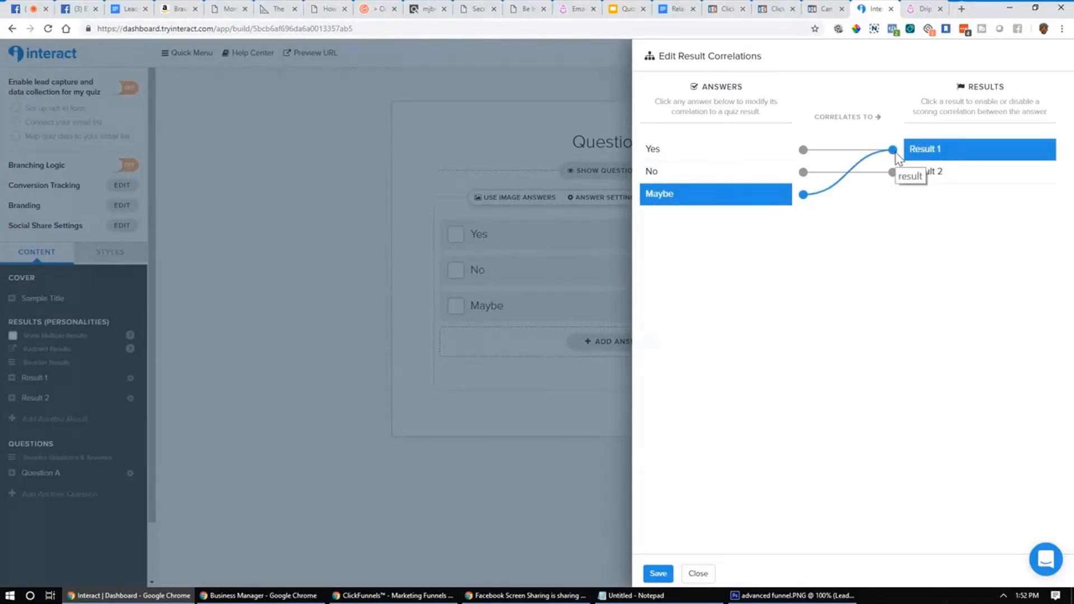
{"action": "left_click", "coordinate": [700, 575]}
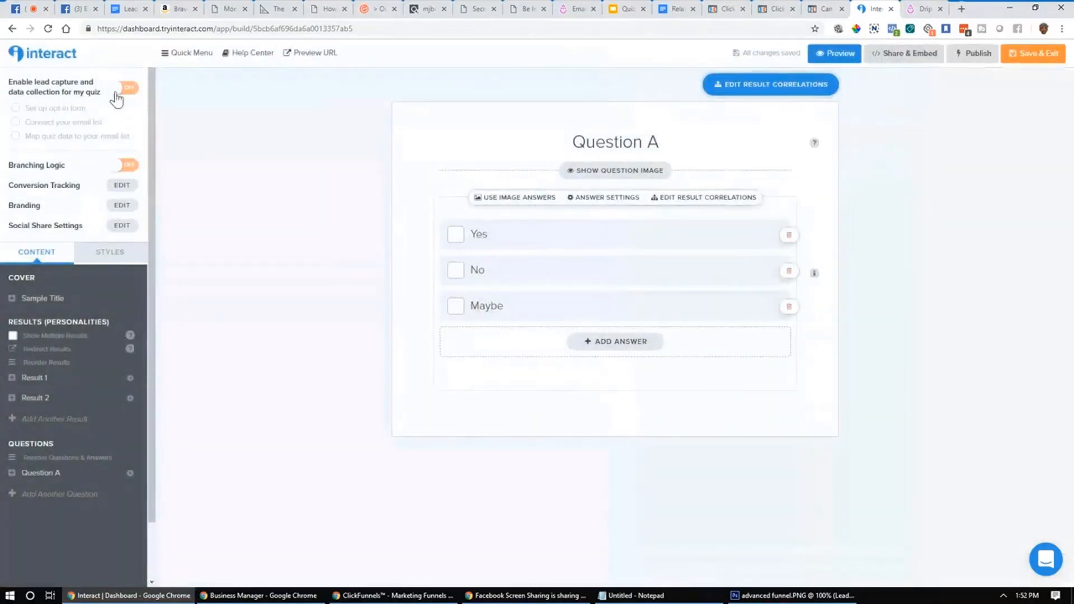
Step: Enable lead capture and edit the heading of the email-only opt-in form
{"action": "left_click", "coordinate": [126, 88]}
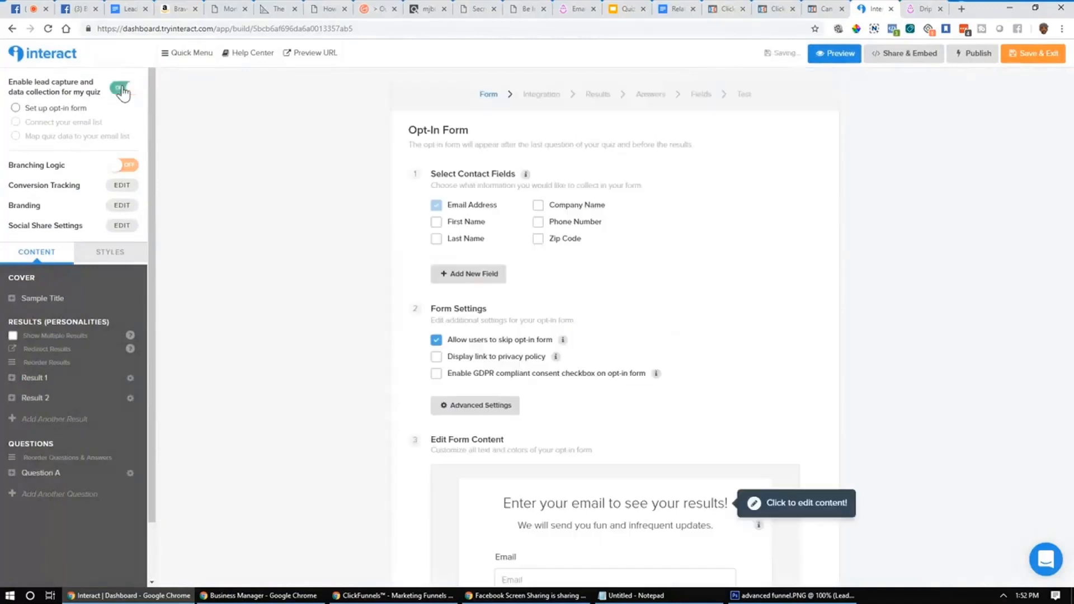
{"action": "scroll", "coordinate": [222, 269], "scroll_direction": "down", "scroll_amount": 3}
{"action": "scroll", "coordinate": [222, 269], "scroll_direction": "up", "scroll_amount": 2}
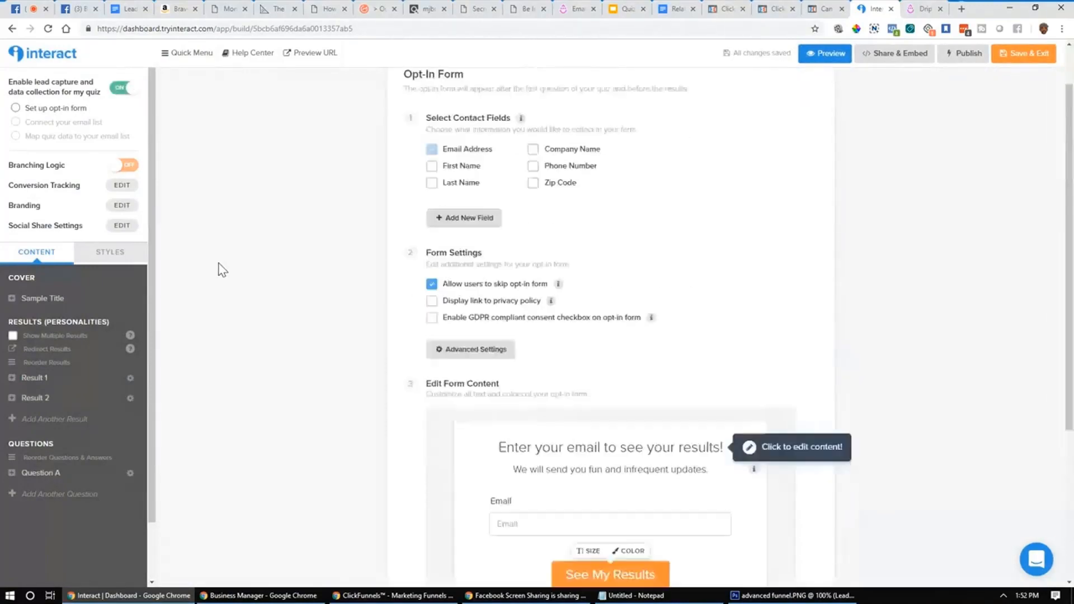
{"action": "scroll", "coordinate": [222, 269], "scroll_direction": "down", "scroll_amount": 3}
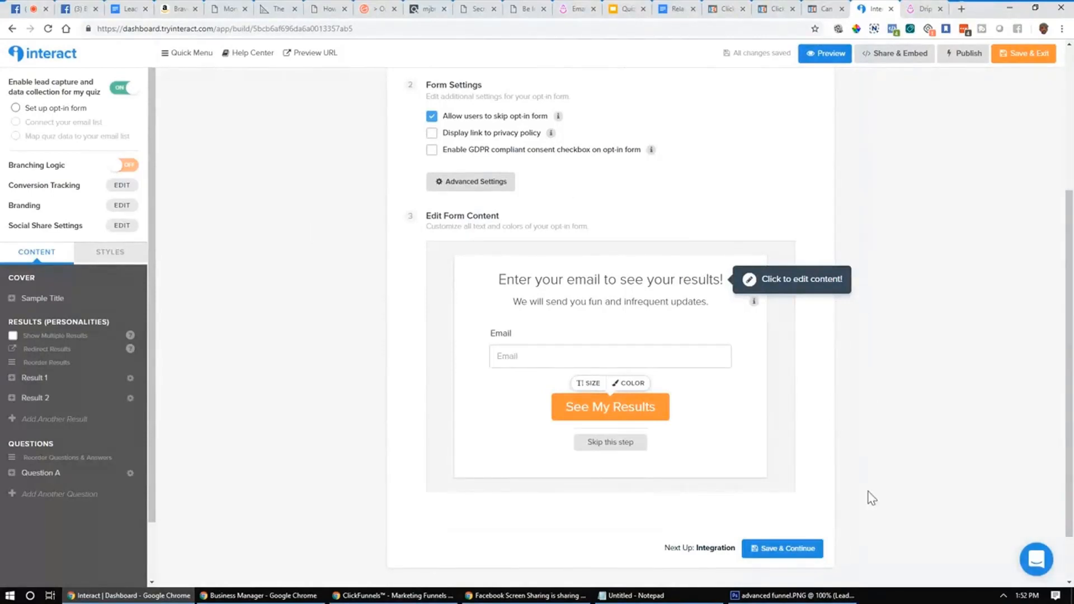
{"action": "left_click", "coordinate": [720, 279]}
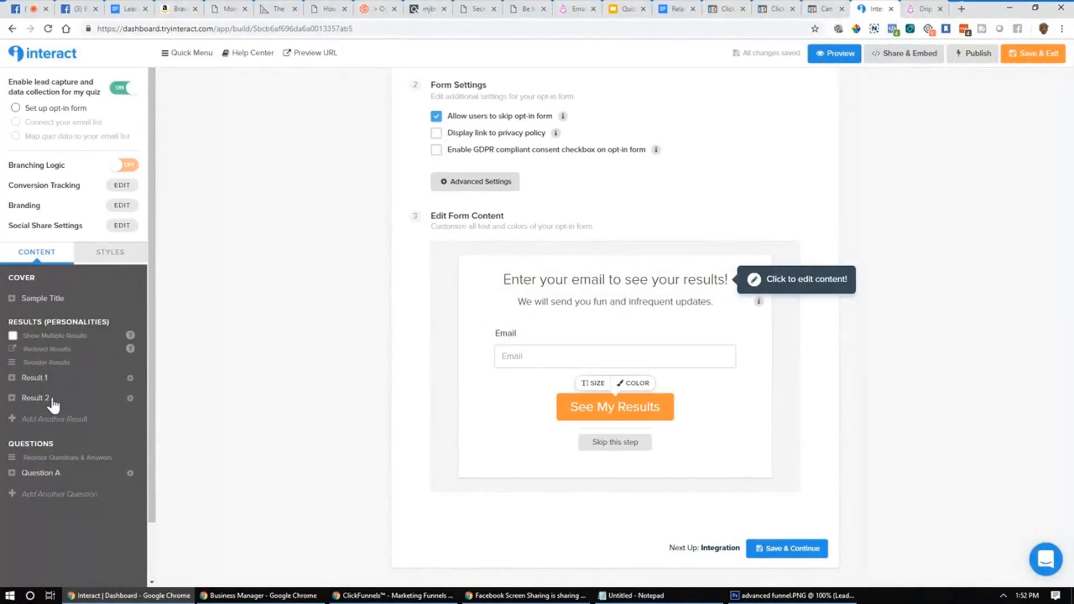
{"action": "scroll", "coordinate": [168, 363], "scroll_direction": "up", "scroll_amount": 4}
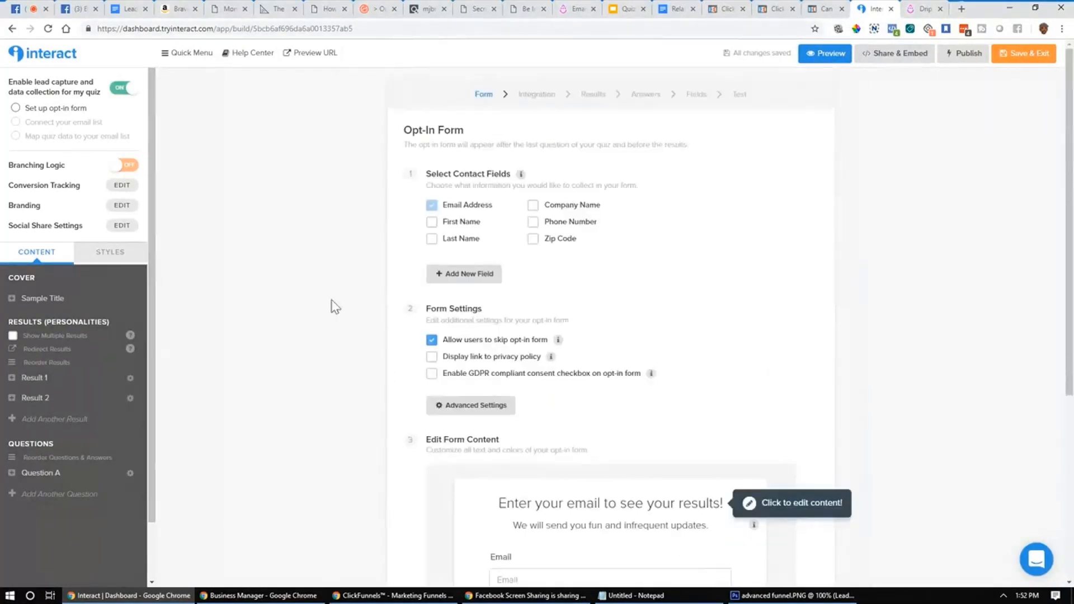
Step: Delete the Sample Title quiz from the Quizzes list, confirming with DELETE
{"action": "left_click", "coordinate": [11, 29]}
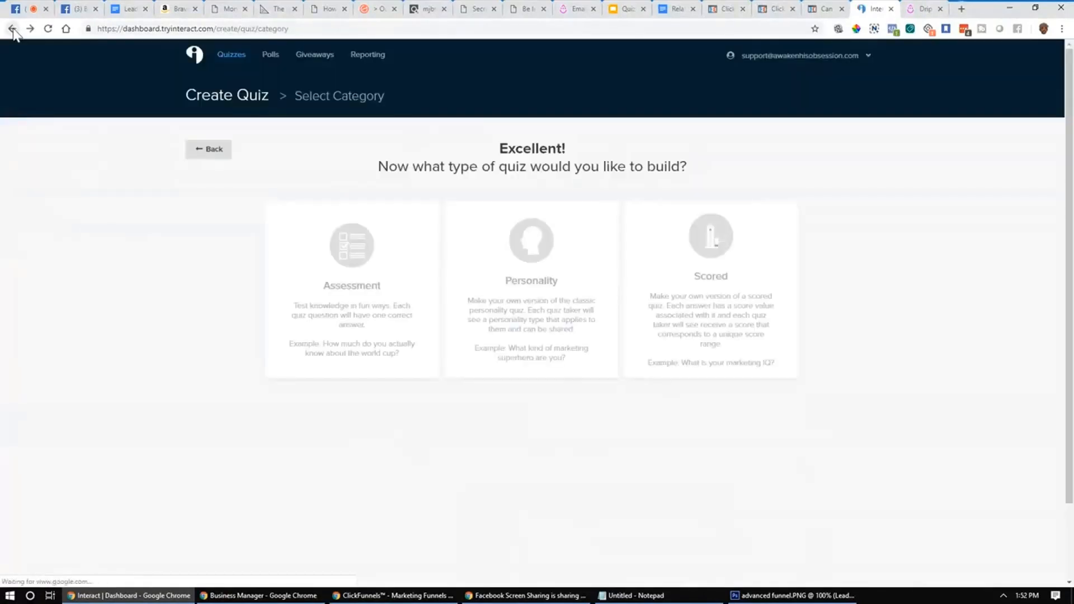
{"action": "left_click", "coordinate": [12, 29]}
{"action": "left_click", "coordinate": [12, 29]}
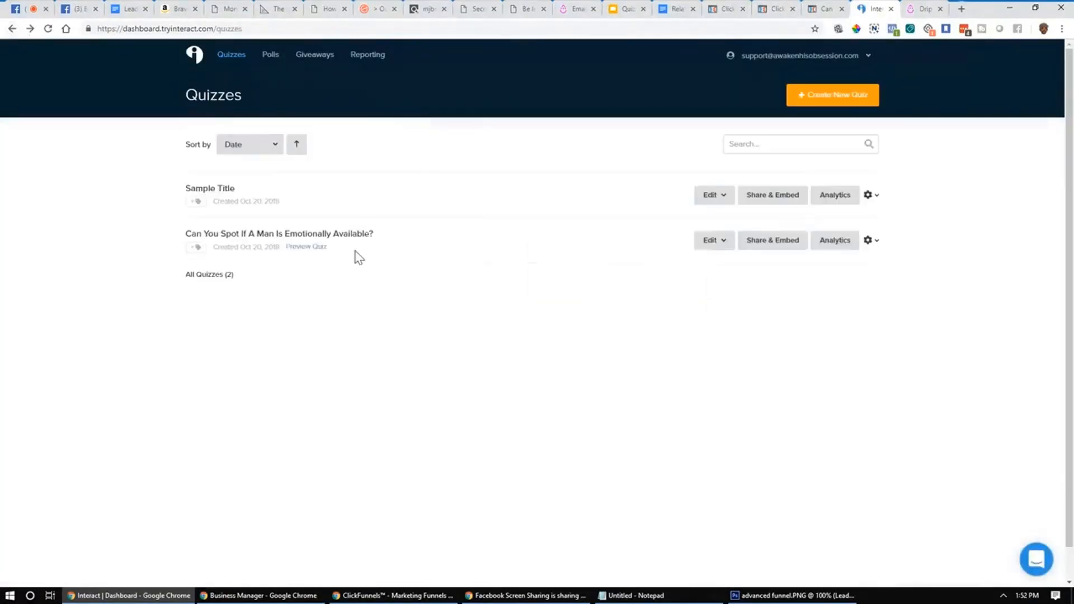
{"action": "left_click", "coordinate": [872, 195]}
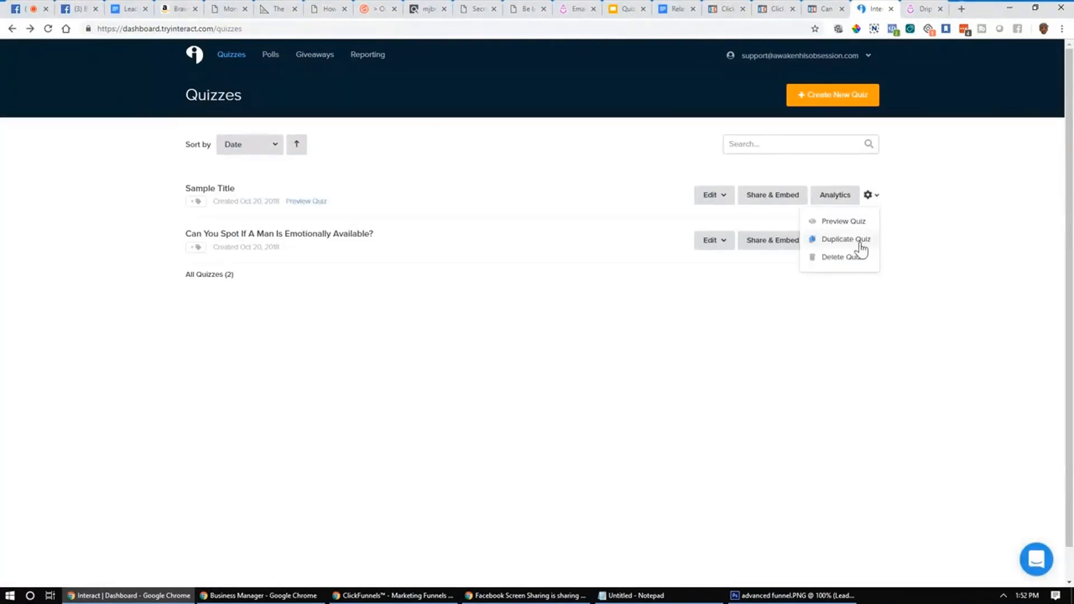
{"action": "left_click", "coordinate": [844, 259]}
{"action": "left_click", "coordinate": [556, 274]}
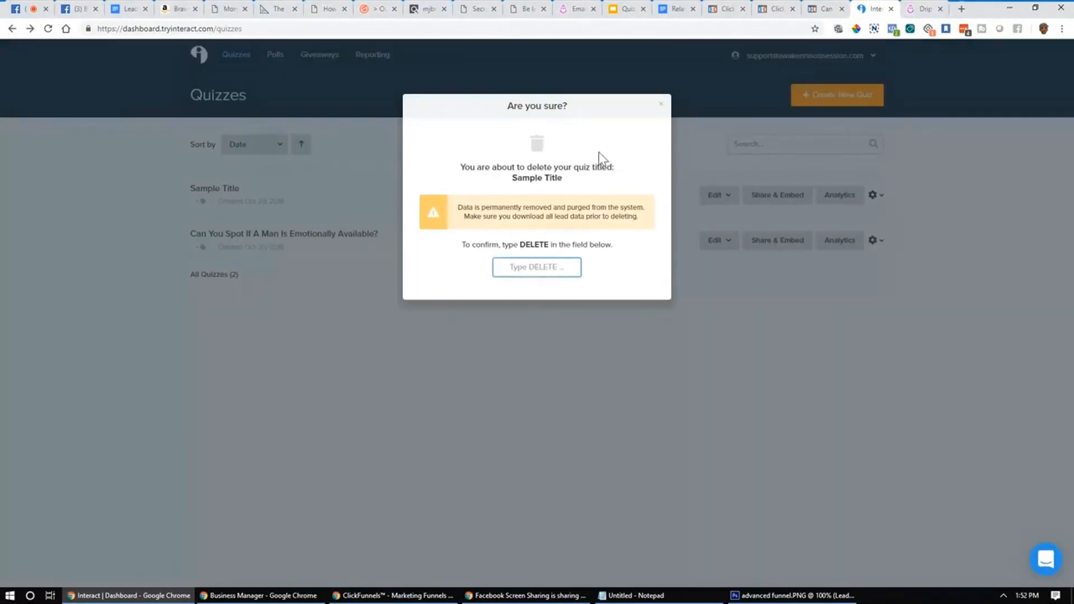
{"action": "type", "text": "DELETE"}
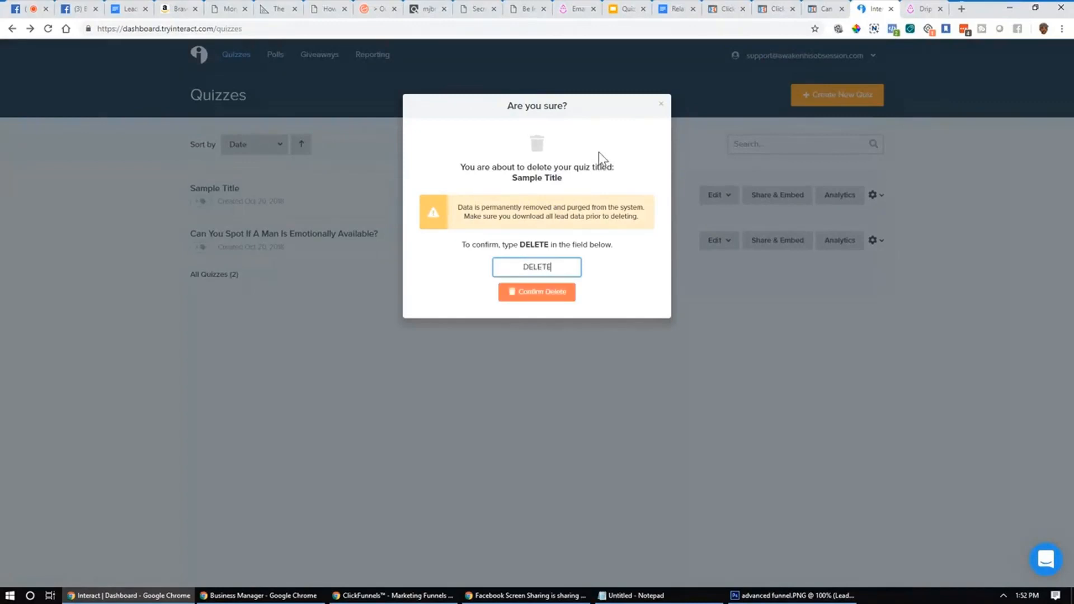
{"action": "left_click", "coordinate": [563, 293]}
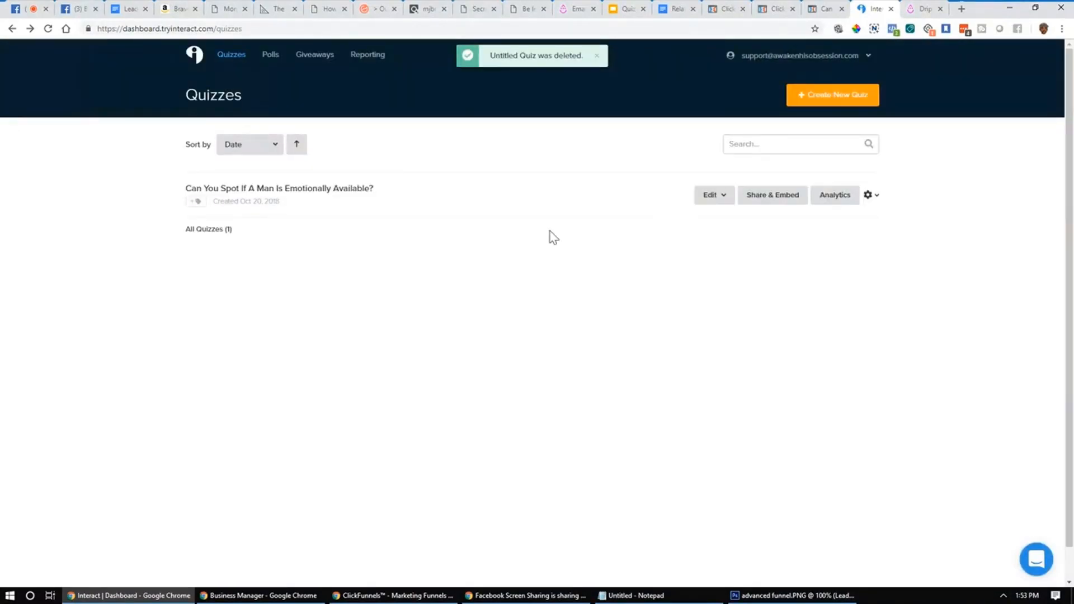
{"action": "left_click", "coordinate": [723, 197]}
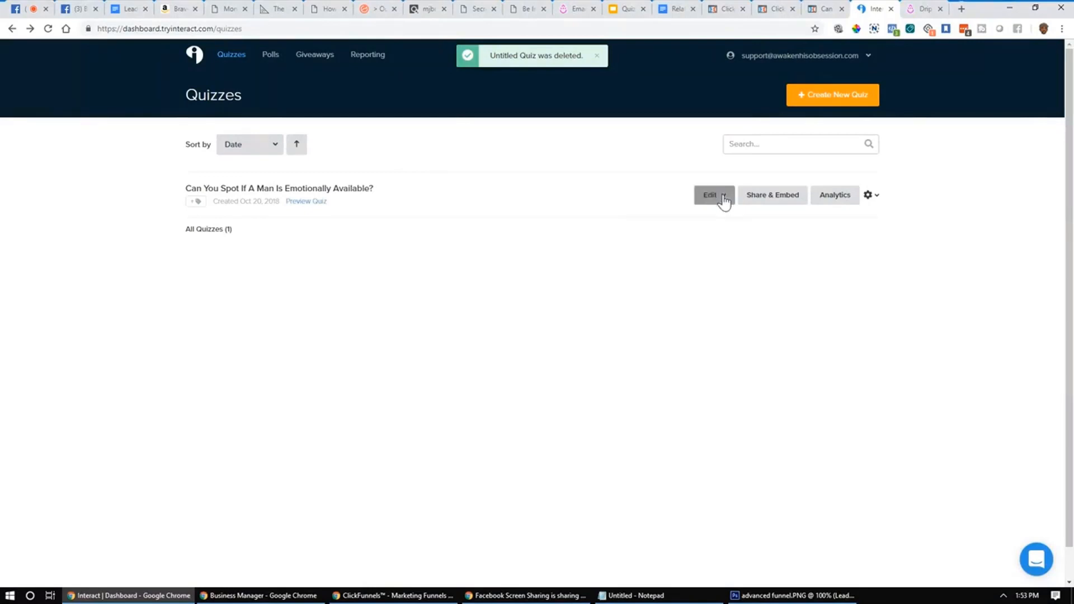
Step: Open the emotional-availability quiz's Questions & Results and view its style colours
{"action": "left_click", "coordinate": [610, 262]}
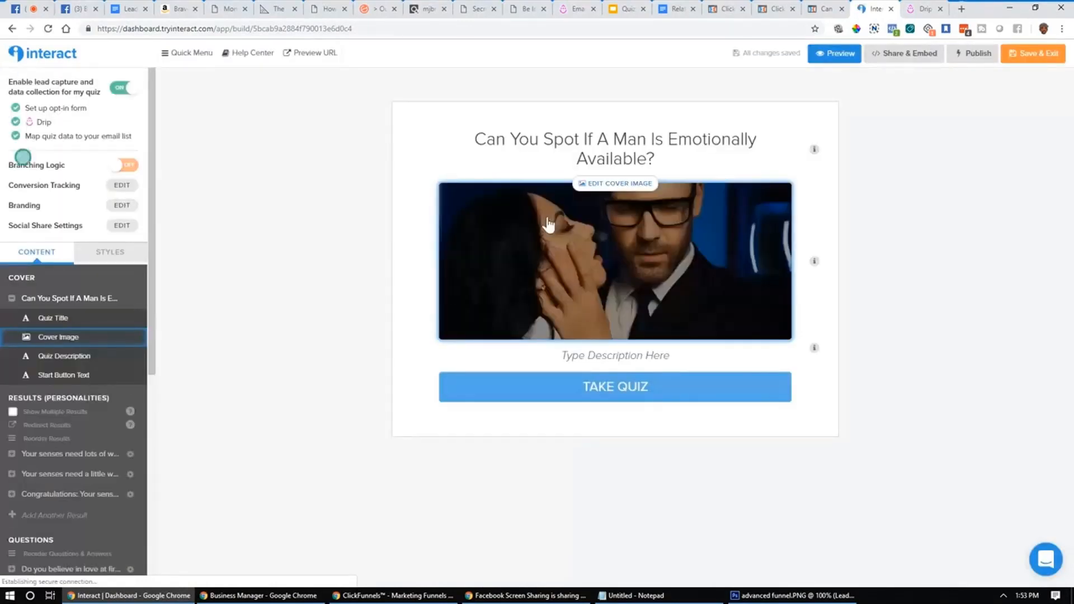
{"action": "scroll", "coordinate": [563, 228], "scroll_direction": "down", "scroll_amount": 6}
{"action": "scroll", "coordinate": [129, 341], "scroll_direction": "up", "scroll_amount": 6}
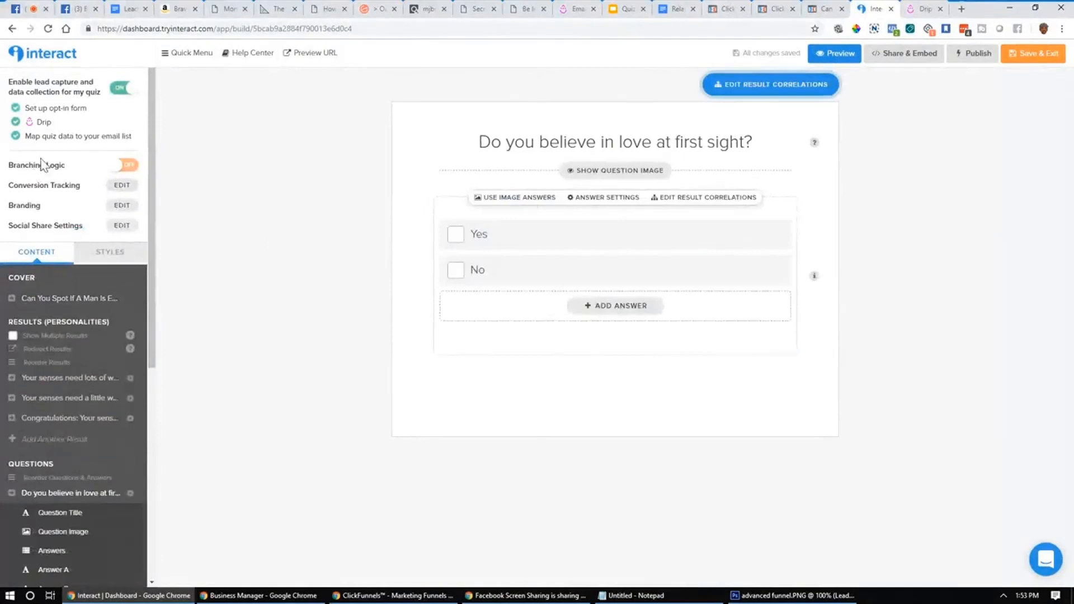
{"action": "left_click", "coordinate": [28, 207]}
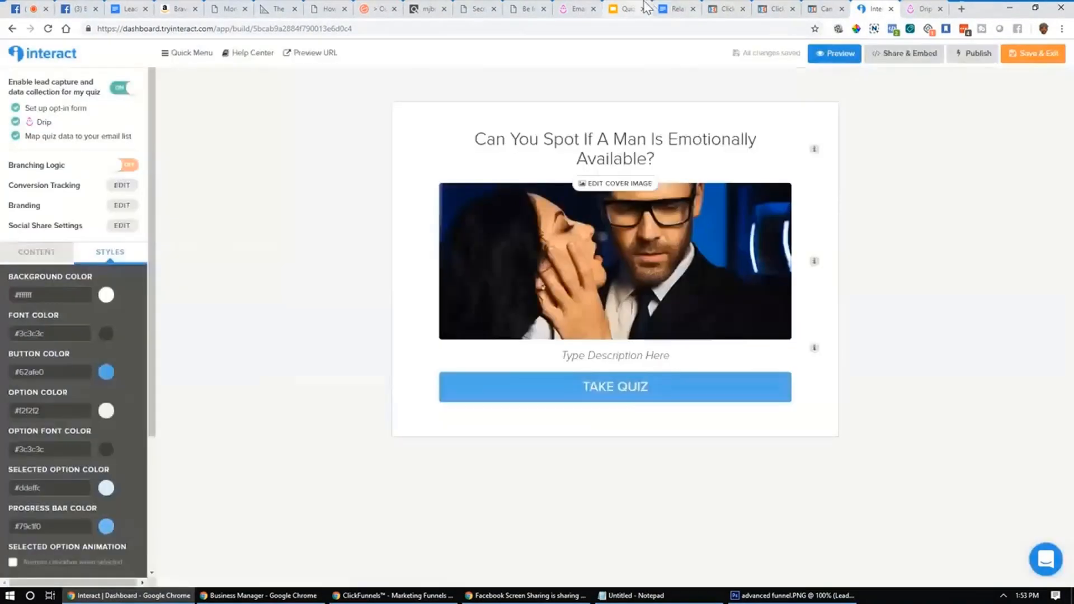
{"action": "left_click", "coordinate": [625, 9]}
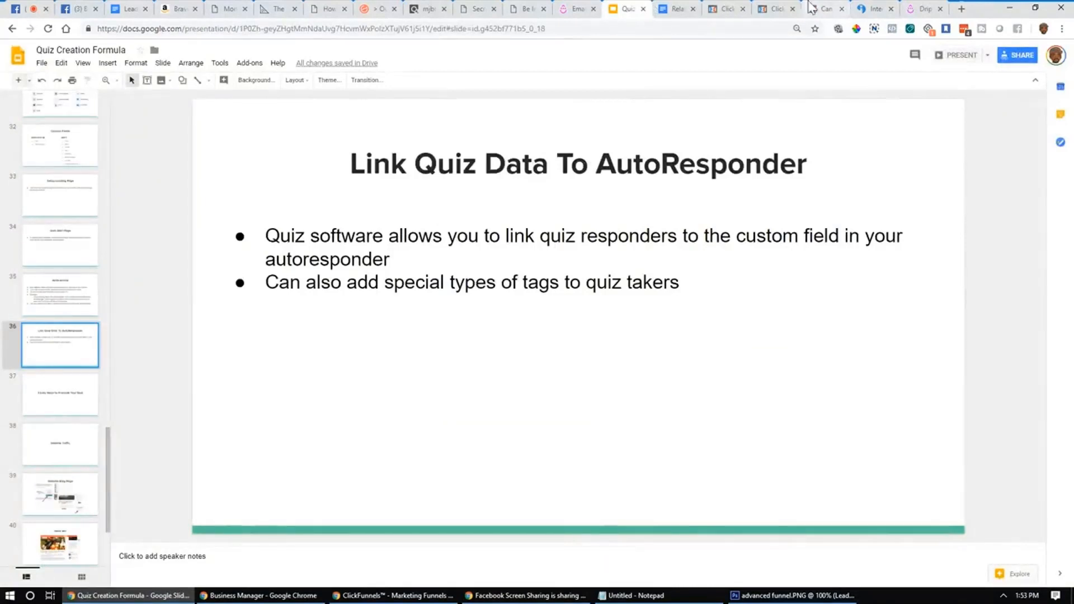
{"action": "left_click", "coordinate": [874, 9]}
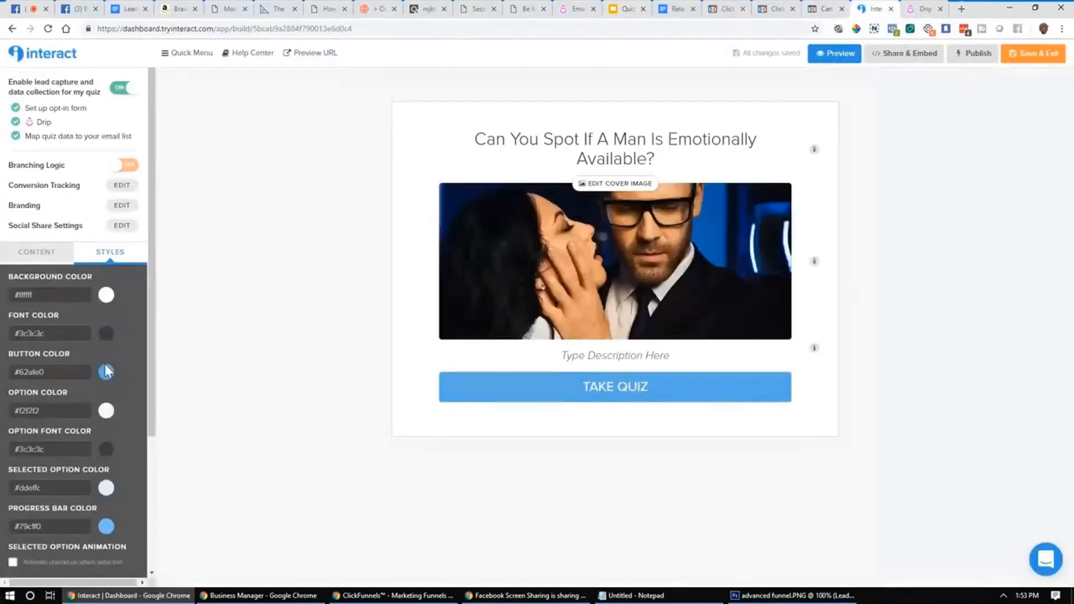
Step: Preview the lots-of-work and little-work result pages from the content outline
{"action": "left_click", "coordinate": [36, 253]}
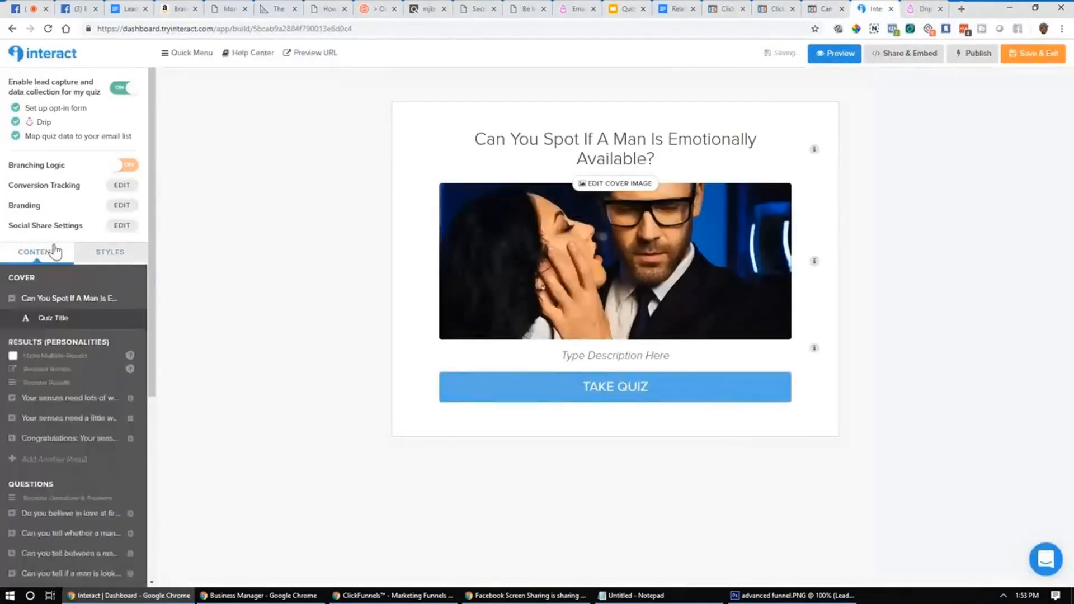
{"action": "left_click", "coordinate": [12, 299]}
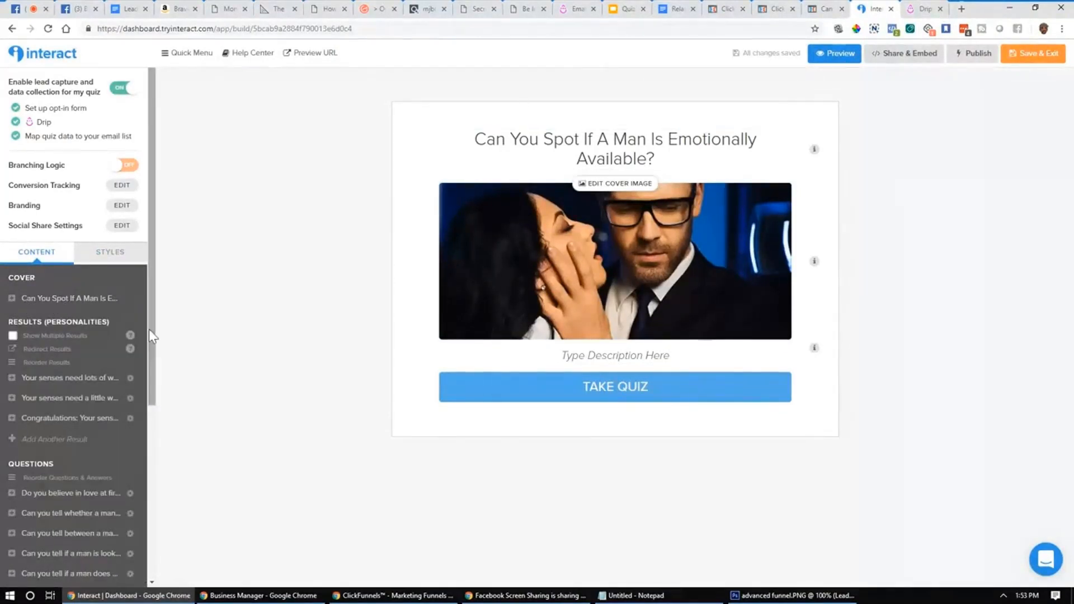
{"action": "left_click", "coordinate": [58, 379]}
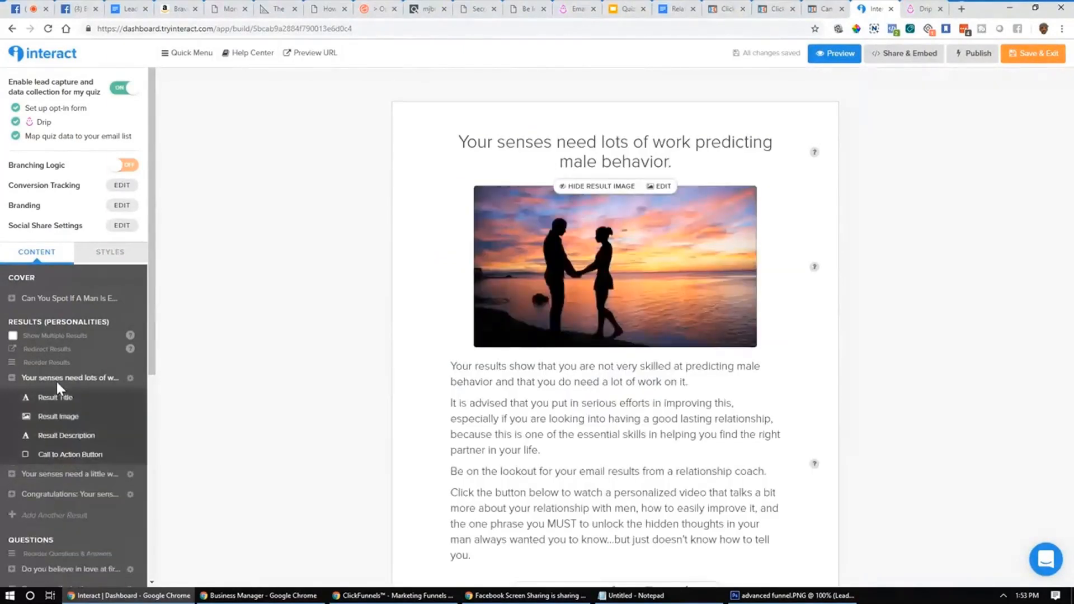
{"action": "scroll", "coordinate": [320, 404], "scroll_direction": "down", "scroll_amount": 3}
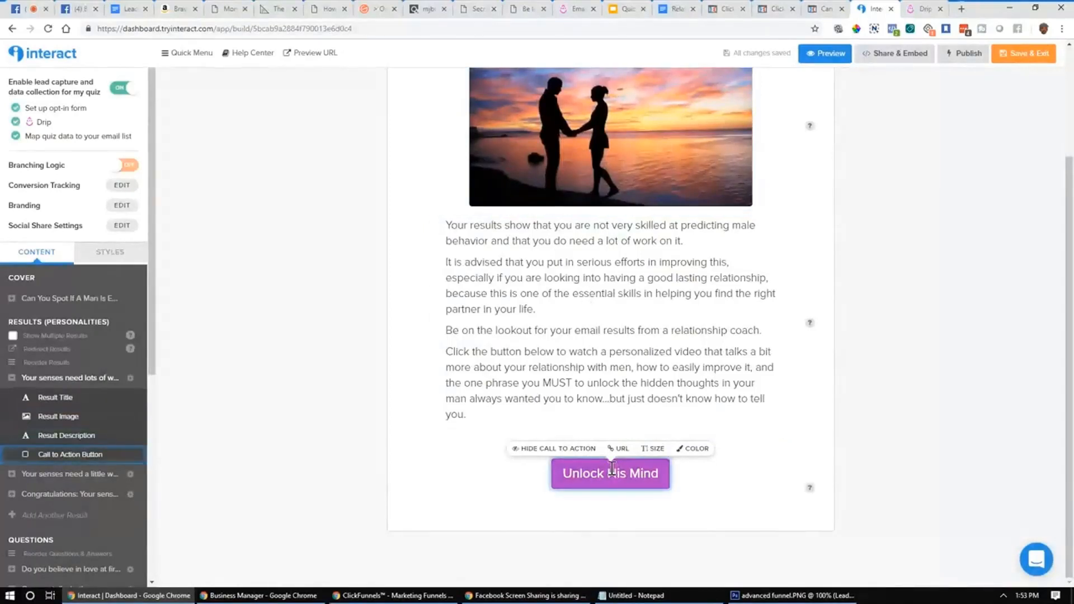
{"action": "left_click", "coordinate": [15, 380]}
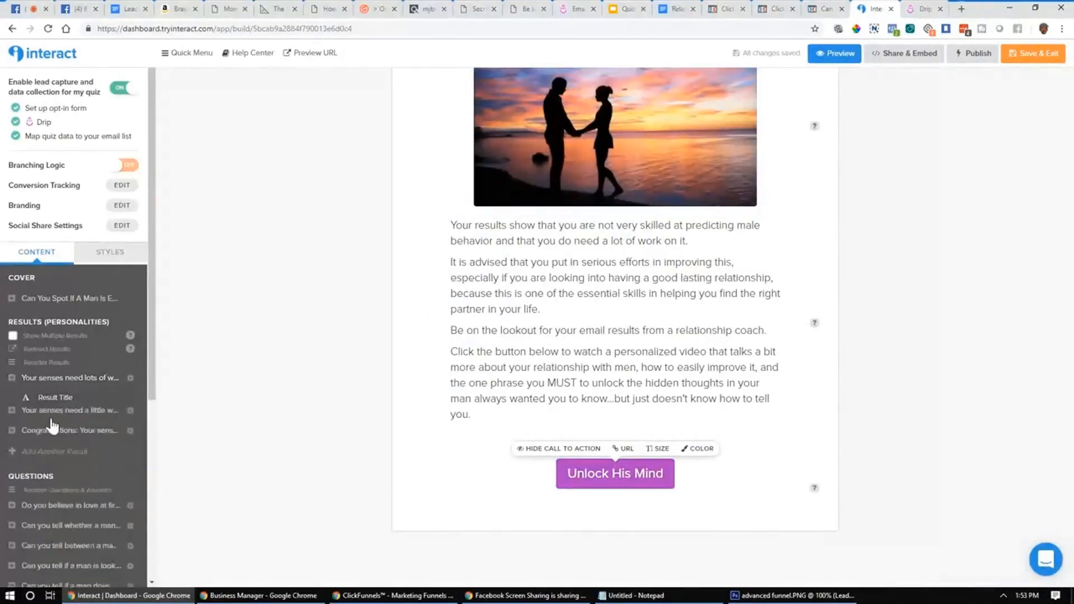
{"action": "left_click", "coordinate": [80, 399]}
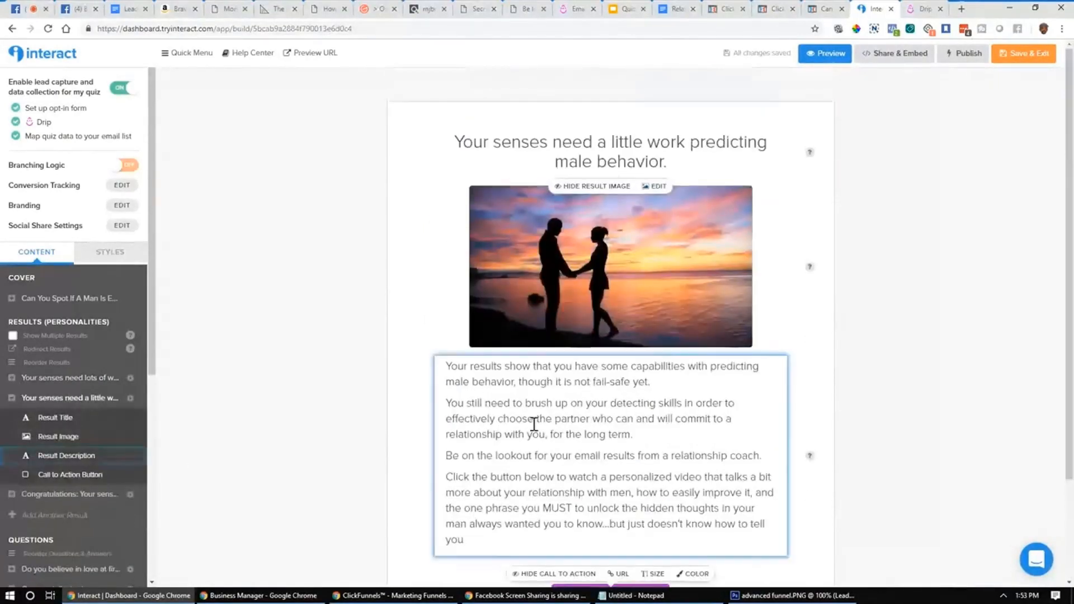
{"action": "scroll", "coordinate": [571, 428], "scroll_direction": "down", "scroll_amount": 3}
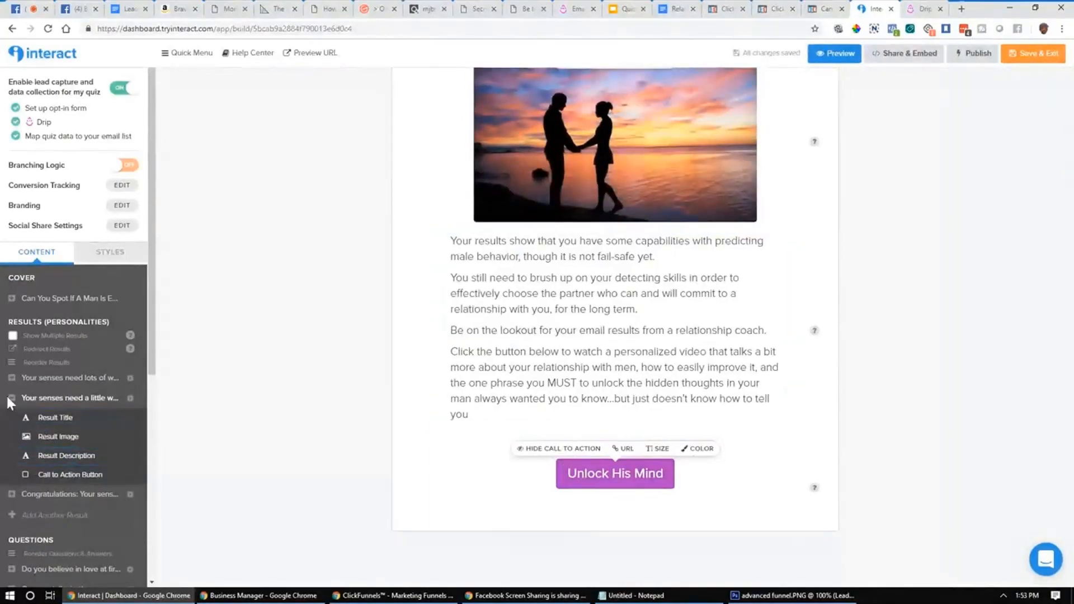
{"action": "left_click", "coordinate": [12, 399]}
Step: Preview the Congratulations result, then bring up Drip's His Secret Obsession campaign emails
{"action": "left_click", "coordinate": [63, 417]}
{"action": "scroll", "coordinate": [56, 392], "scroll_direction": "down", "scroll_amount": 3}
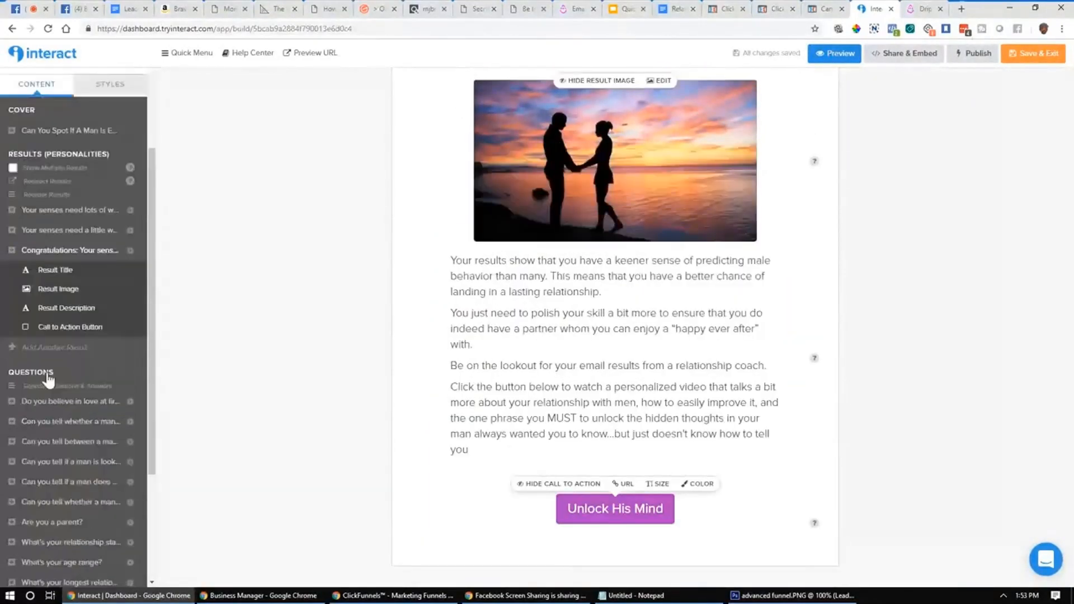
{"action": "left_click", "coordinate": [12, 250]}
{"action": "scroll", "coordinate": [96, 303], "scroll_direction": "down", "scroll_amount": 2}
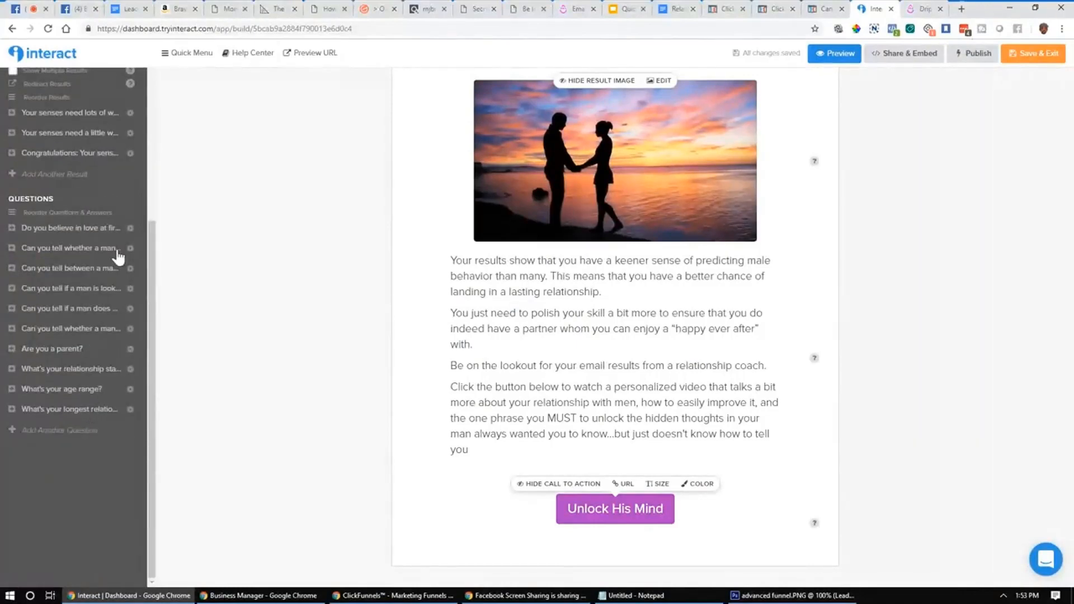
{"action": "left_click_drag", "start_coordinate": [578, 9], "coordinate": [827, 7]}
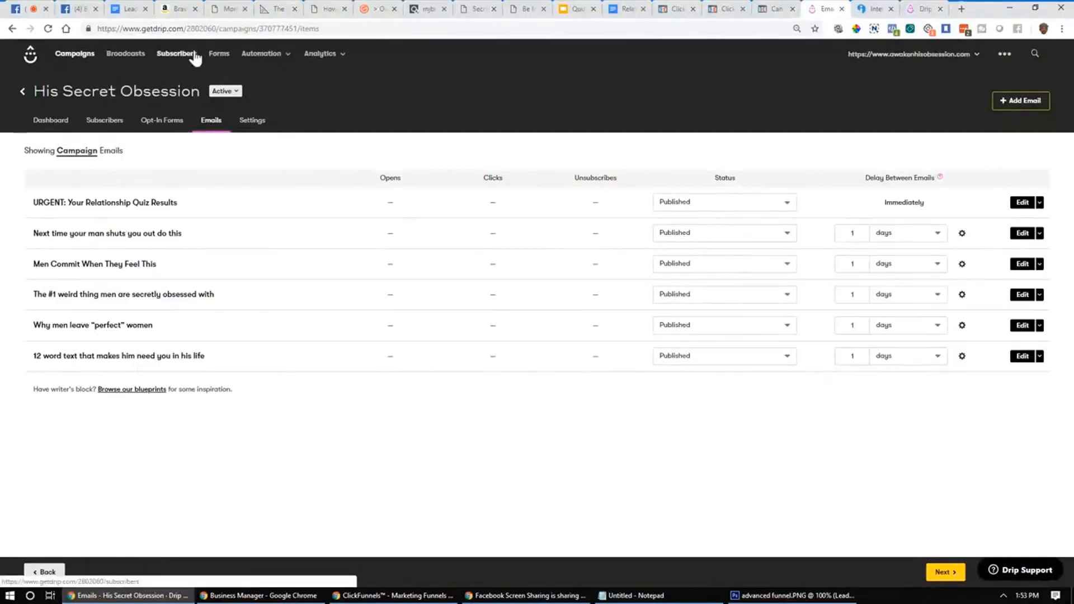
Step: Compare Drip's believe_love_first_sight custom field with Interact's 'Do you believe in love at first sight?' question
{"action": "left_click", "coordinate": [193, 53]}
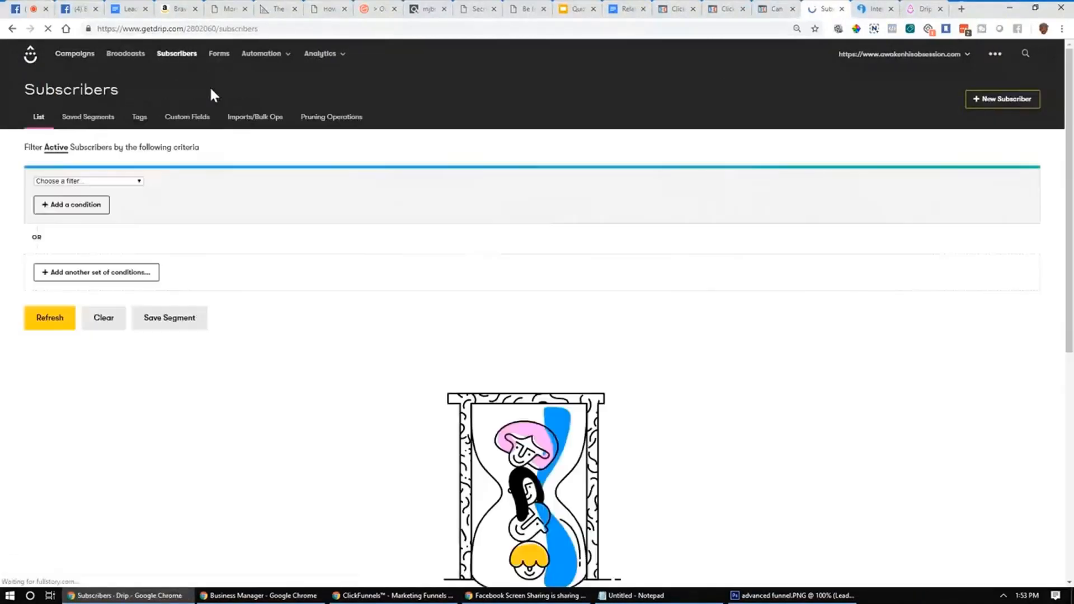
{"action": "left_click", "coordinate": [205, 119]}
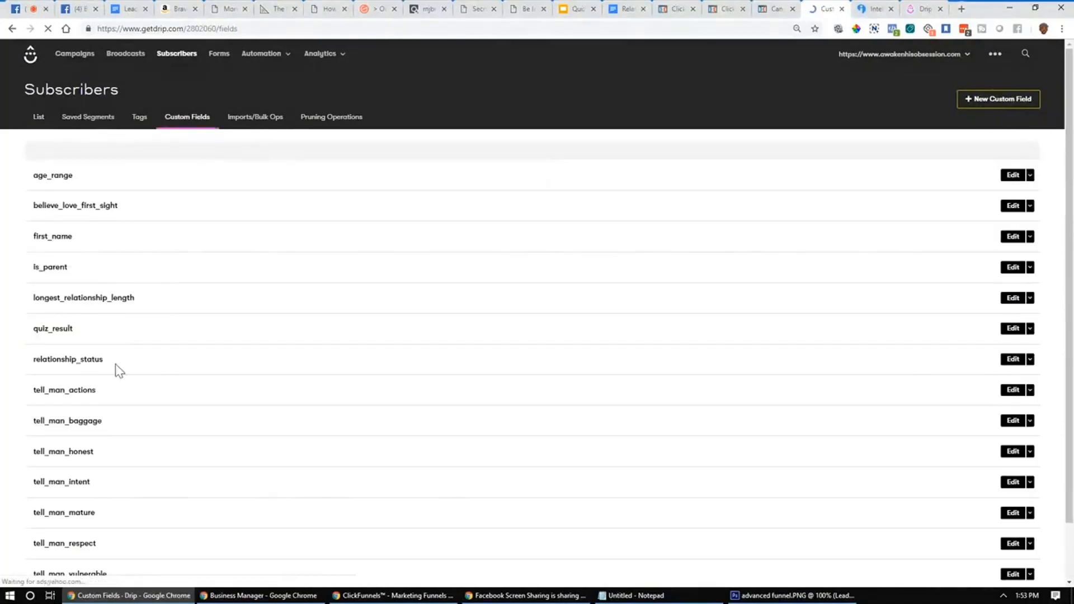
{"action": "left_click", "coordinate": [860, 8]}
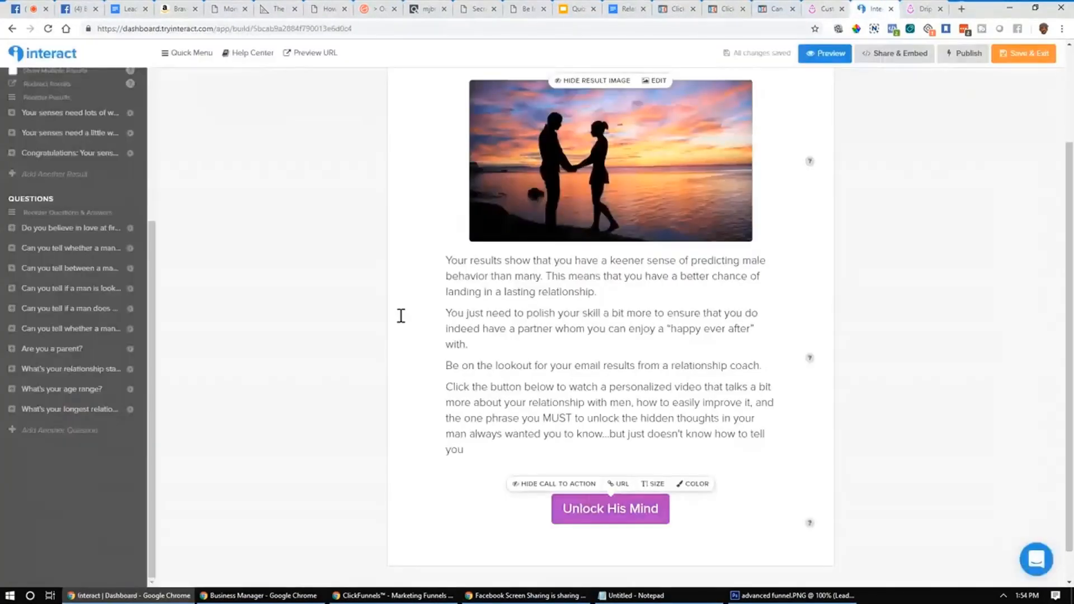
{"action": "left_click", "coordinate": [69, 228]}
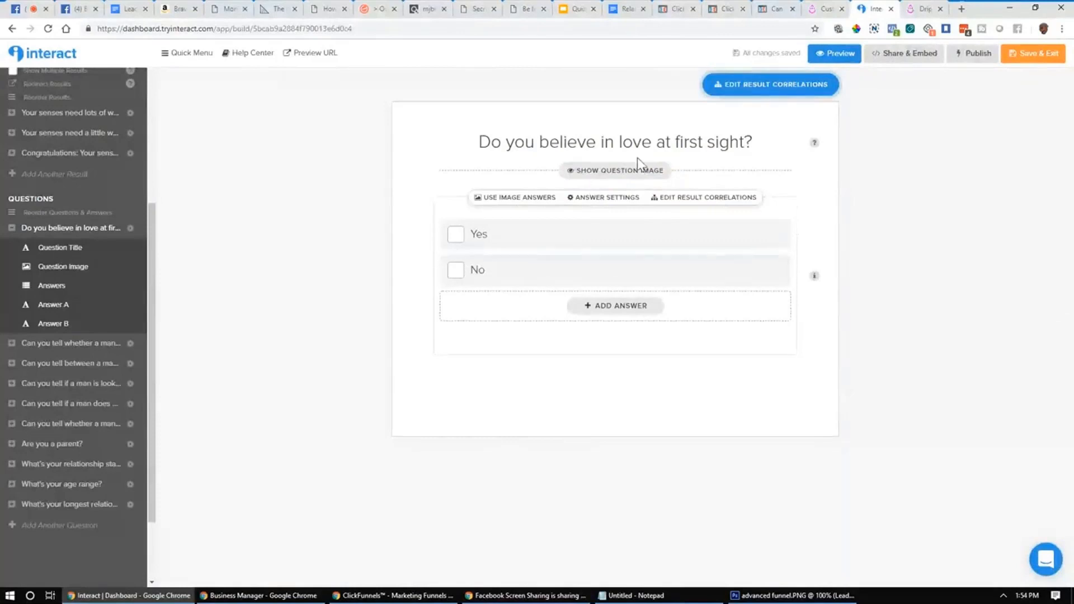
{"action": "left_click", "coordinate": [733, 144]}
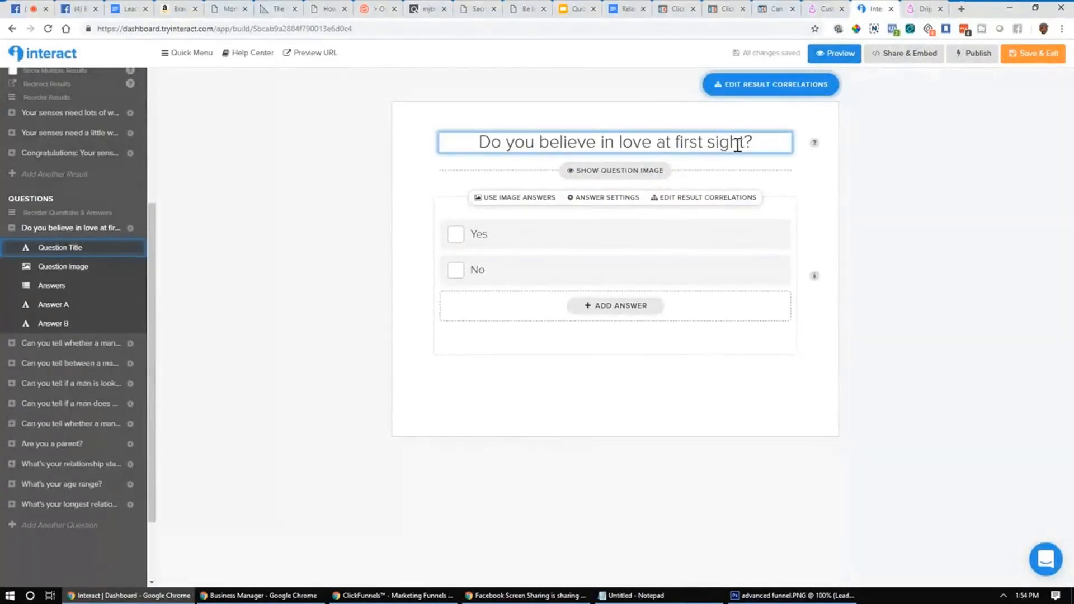
{"action": "left_click", "coordinate": [823, 8]}
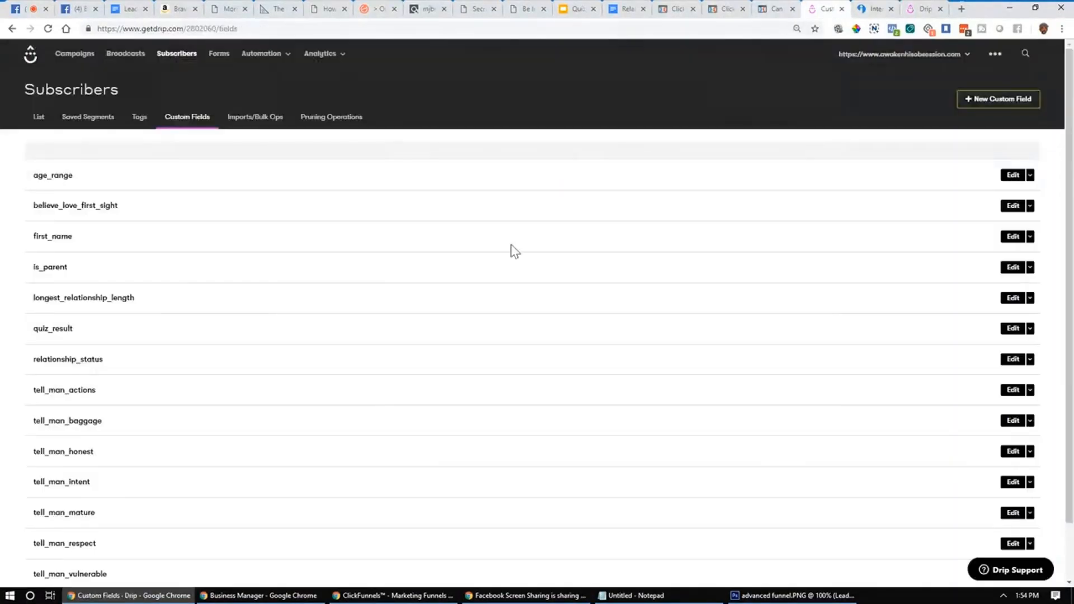
{"action": "left_click_drag", "start_coordinate": [119, 206], "coordinate": [33, 206]}
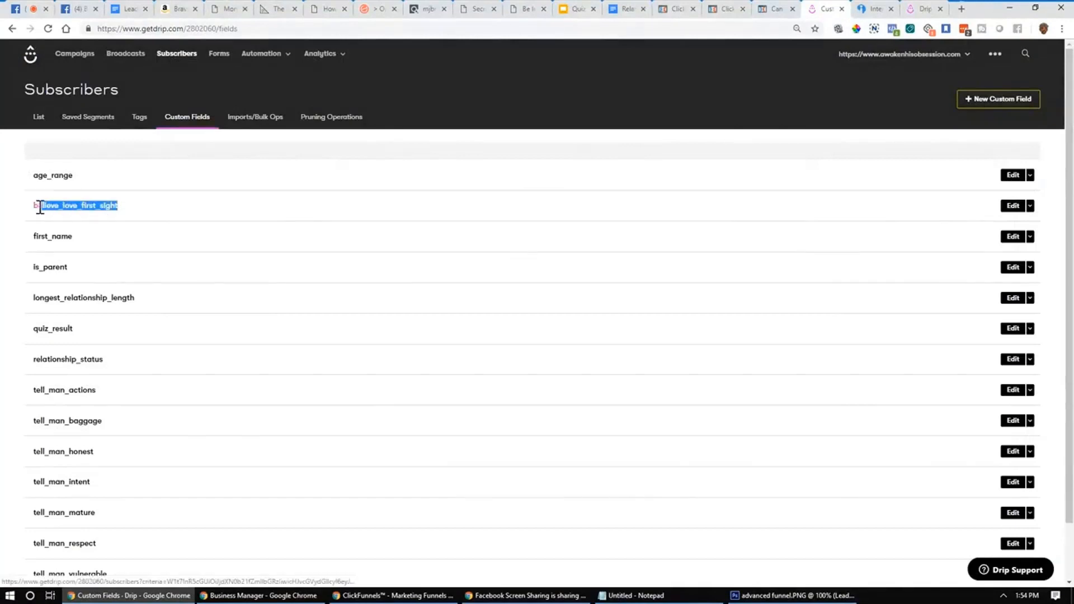
{"action": "left_click", "coordinate": [187, 203]}
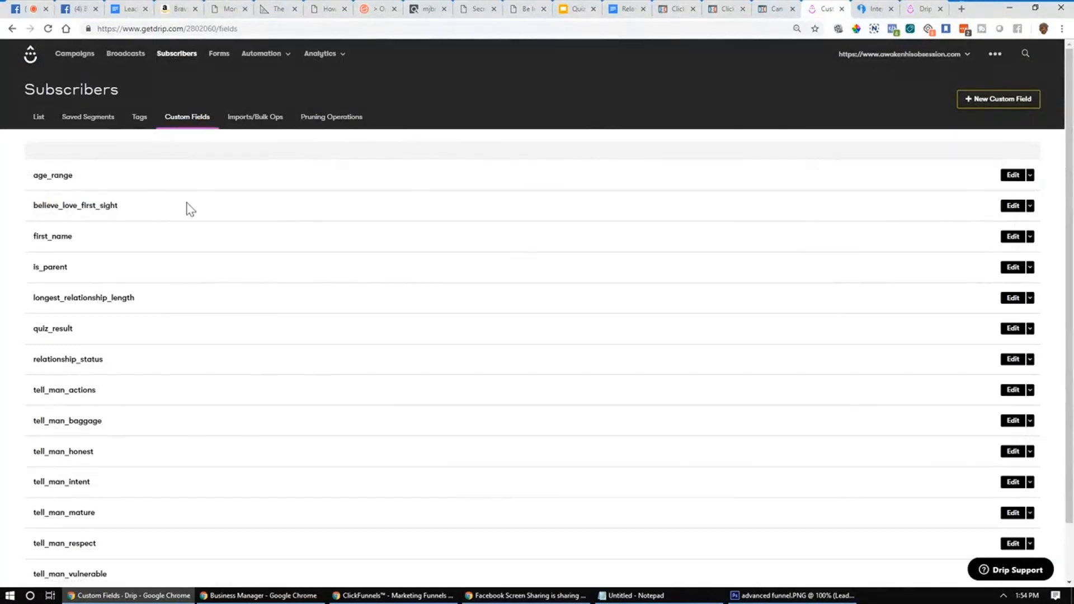
{"action": "left_click", "coordinate": [889, 8]}
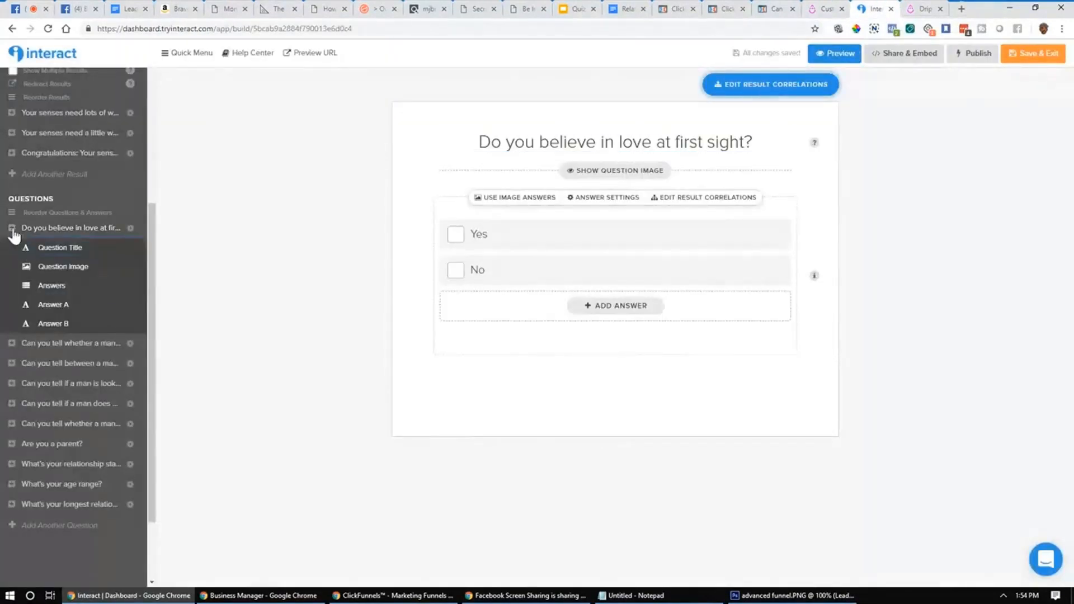
Step: Browse the love-at-first-sight, man-showing-respect and playing-vulnerable questions in the sidebar
{"action": "left_click", "coordinate": [67, 228]}
{"action": "left_click", "coordinate": [75, 250]}
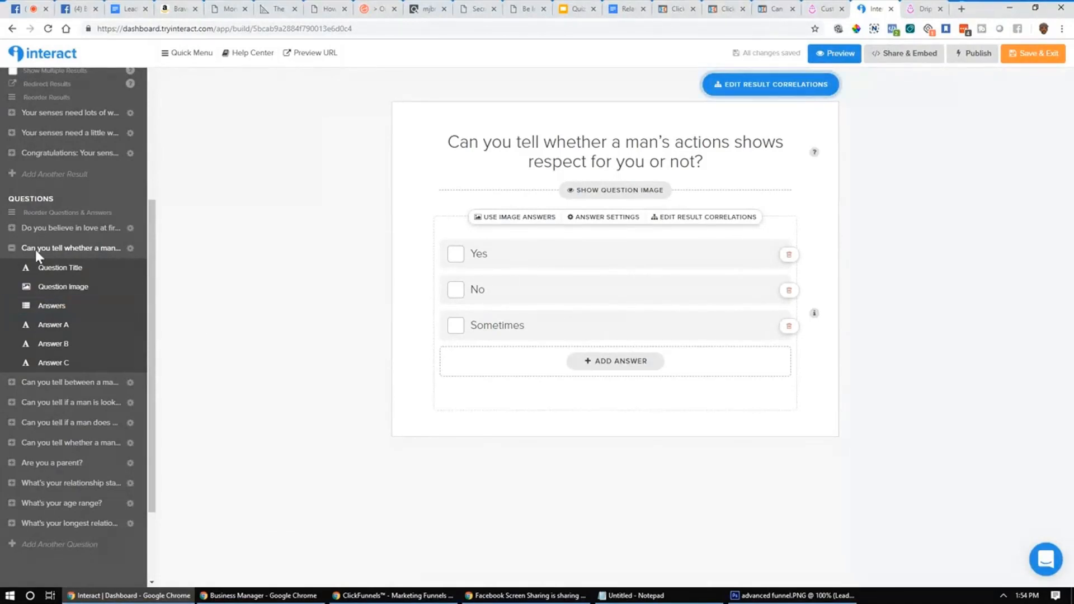
{"action": "left_click", "coordinate": [14, 249]}
{"action": "left_click", "coordinate": [58, 269]}
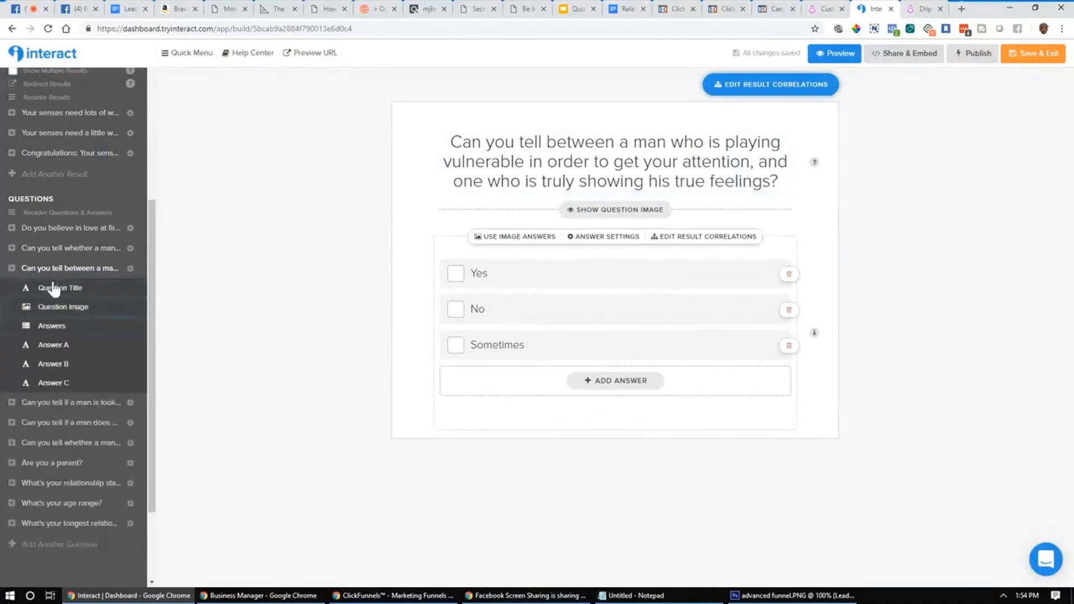
Step: Review the respect question's result correlations without changes, then open 'Are you a parent?'
{"action": "left_click", "coordinate": [69, 248]}
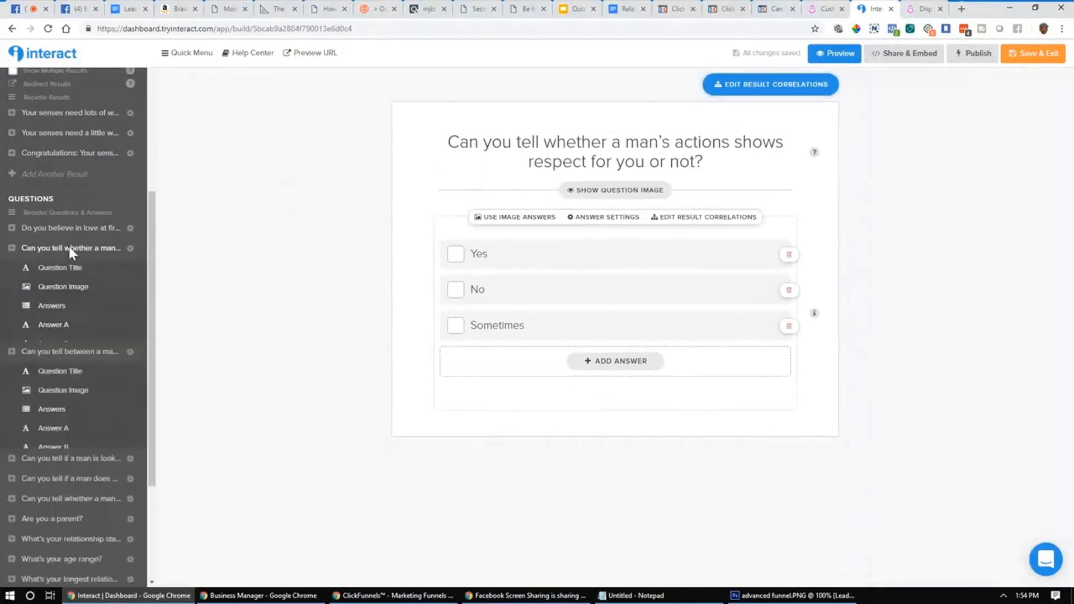
{"action": "left_click", "coordinate": [713, 220]}
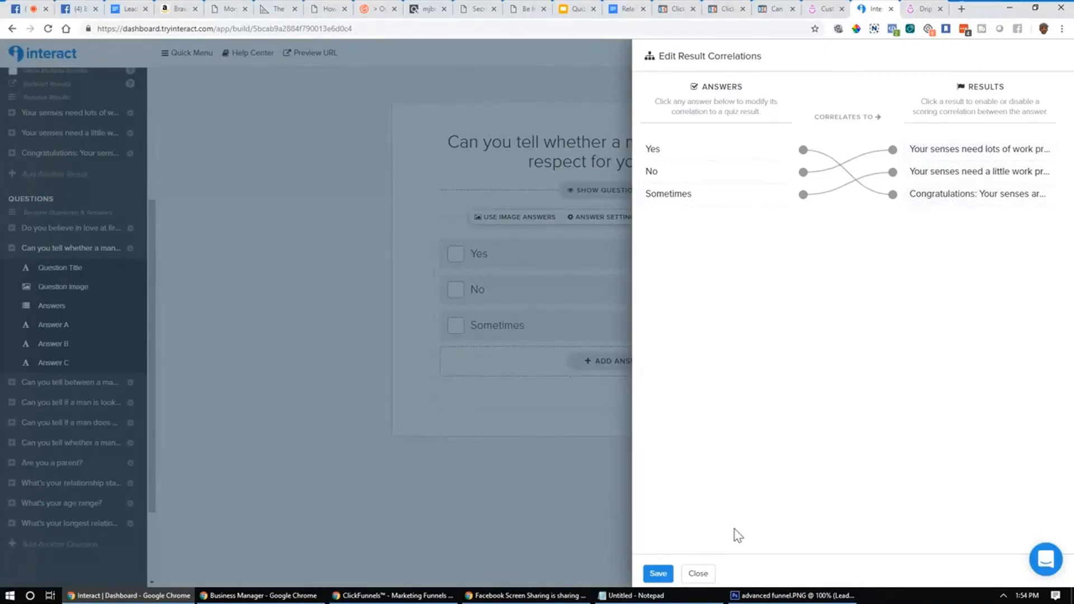
{"action": "left_click", "coordinate": [699, 573]}
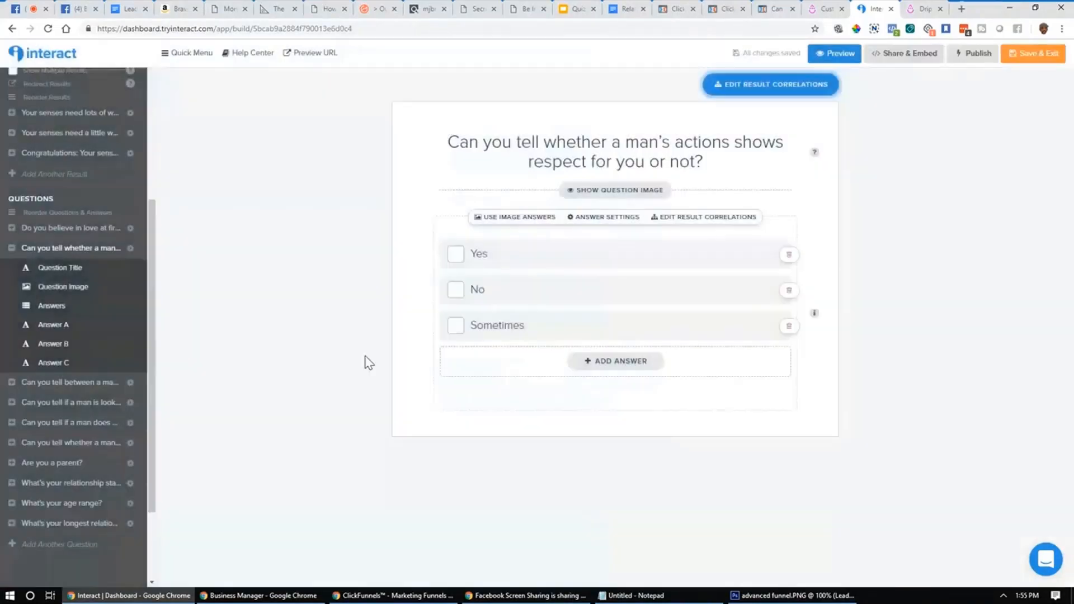
{"action": "left_click", "coordinate": [11, 250]}
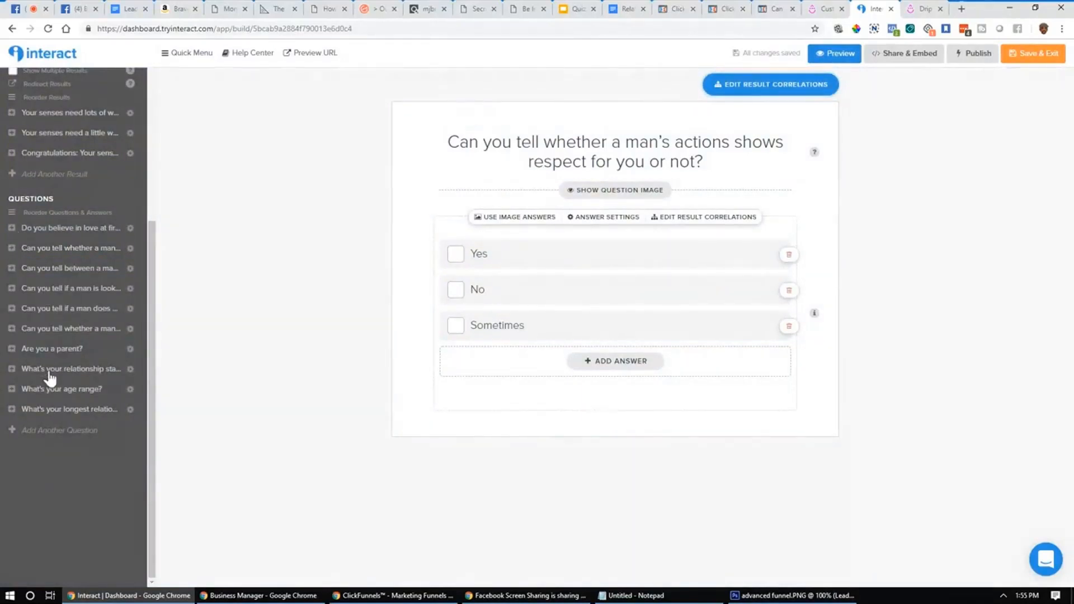
{"action": "left_click", "coordinate": [68, 347]}
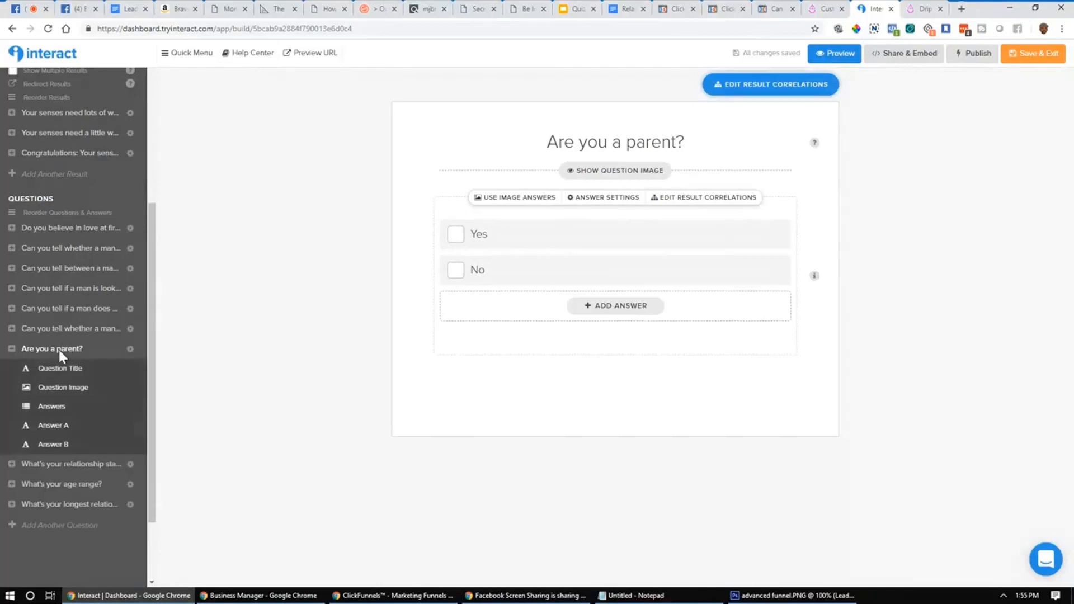
{"action": "left_click", "coordinate": [59, 350]}
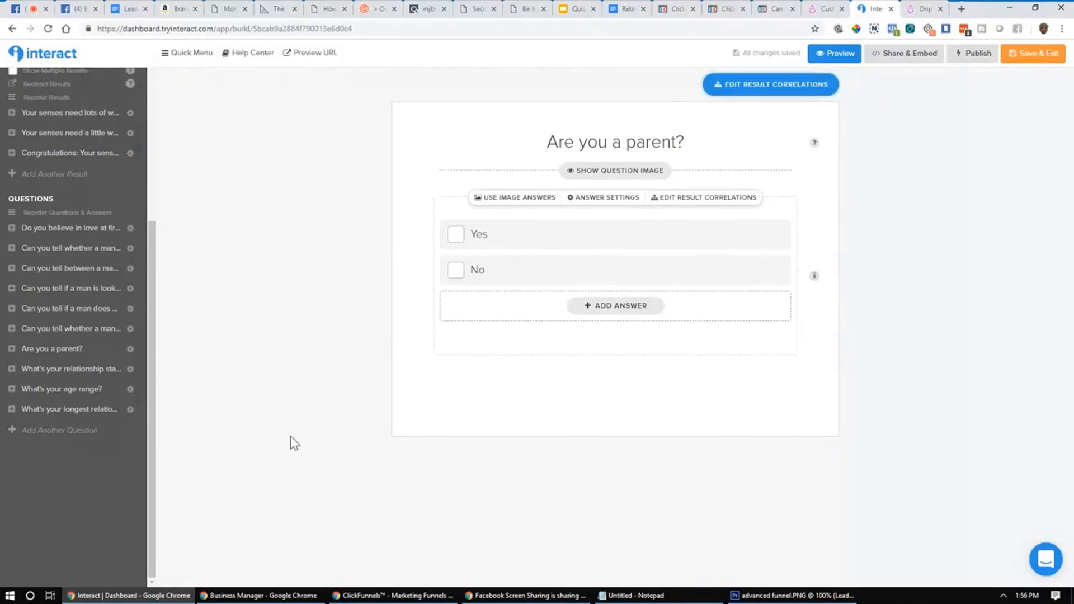
Step: Look through the relationship-length, age-range and relationship-status questions, reviewing the status answer correlations
{"action": "left_click", "coordinate": [78, 410]}
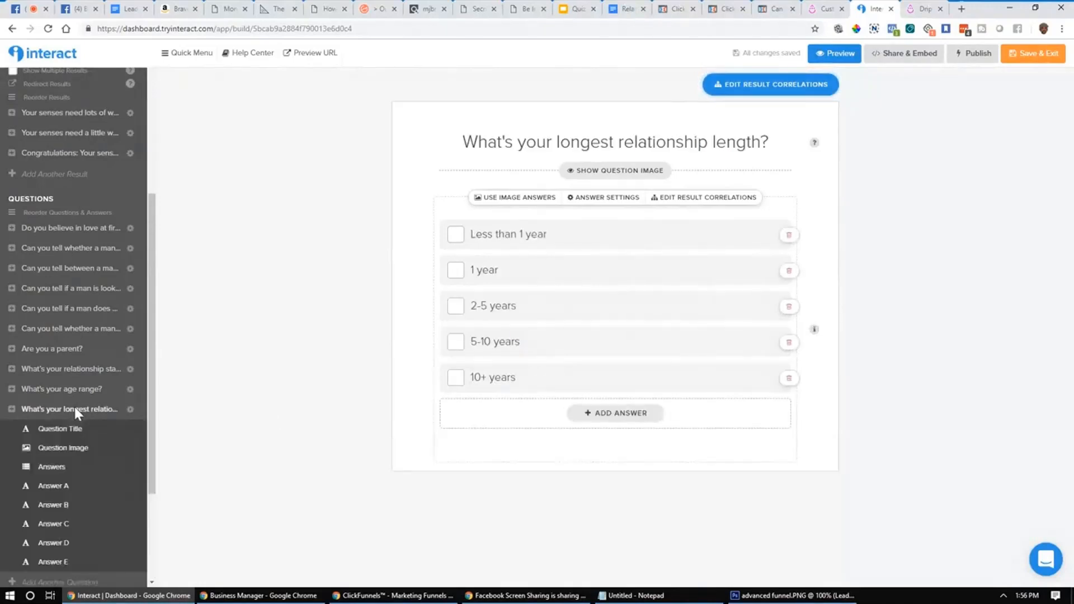
{"action": "left_click", "coordinate": [45, 390]}
{"action": "left_click", "coordinate": [59, 368]}
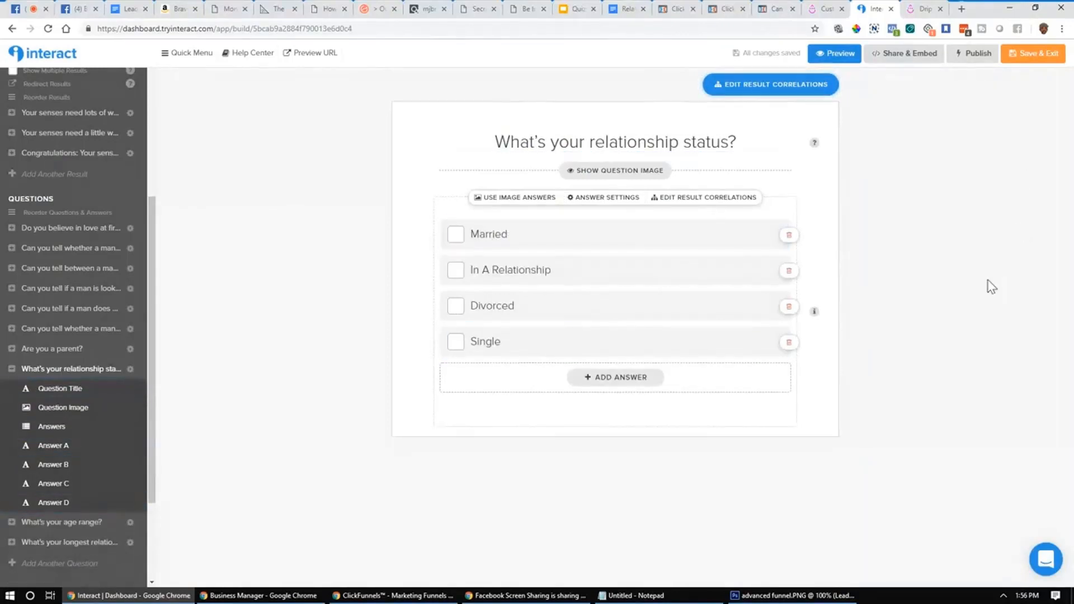
{"action": "left_click", "coordinate": [679, 199]}
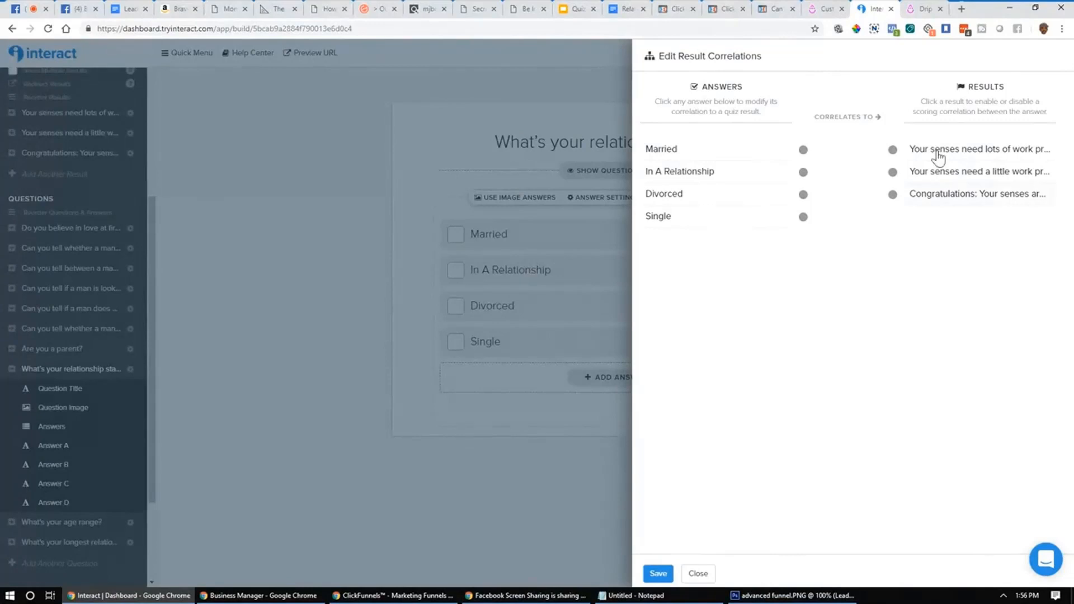
{"action": "left_click", "coordinate": [696, 574]}
Step: Open the man-playing-vulnerable question, check its correlations, and return the sidebar to the top
{"action": "left_click", "coordinate": [72, 268]}
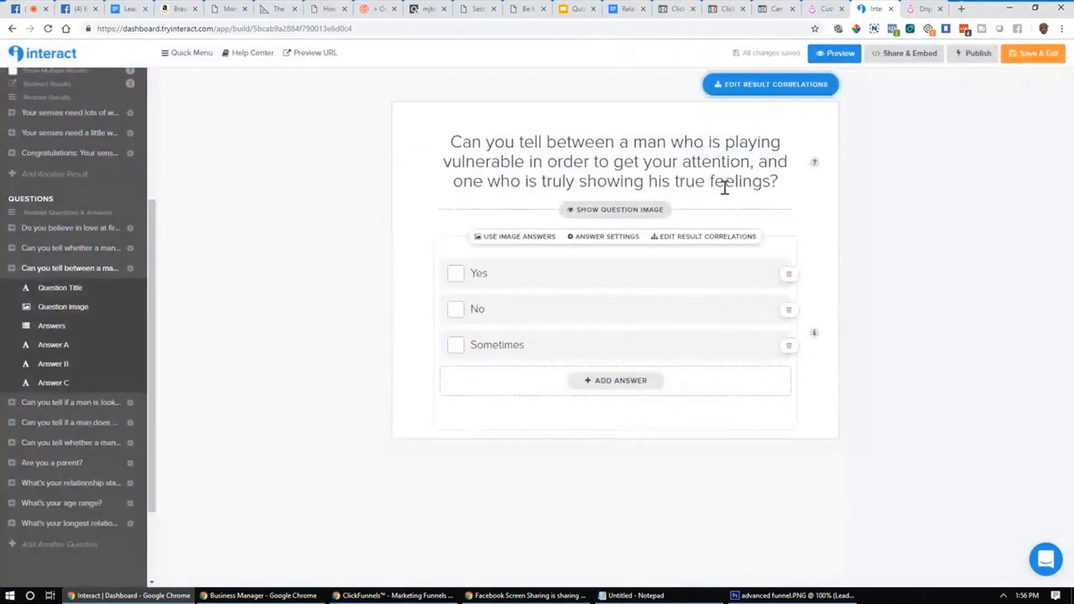
{"action": "left_click", "coordinate": [717, 236]}
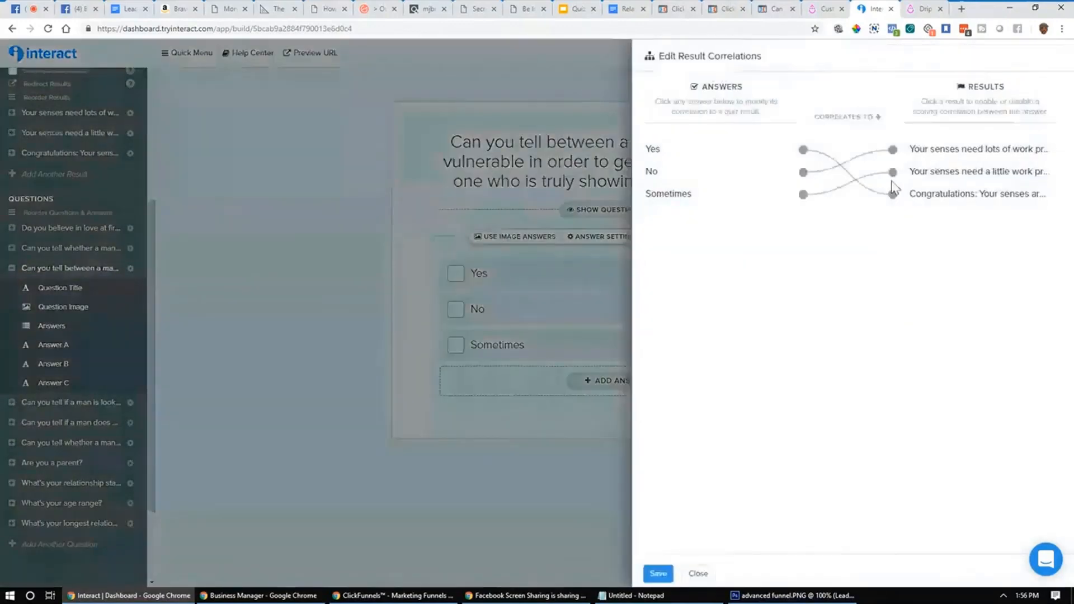
{"action": "left_click", "coordinate": [6, 265]}
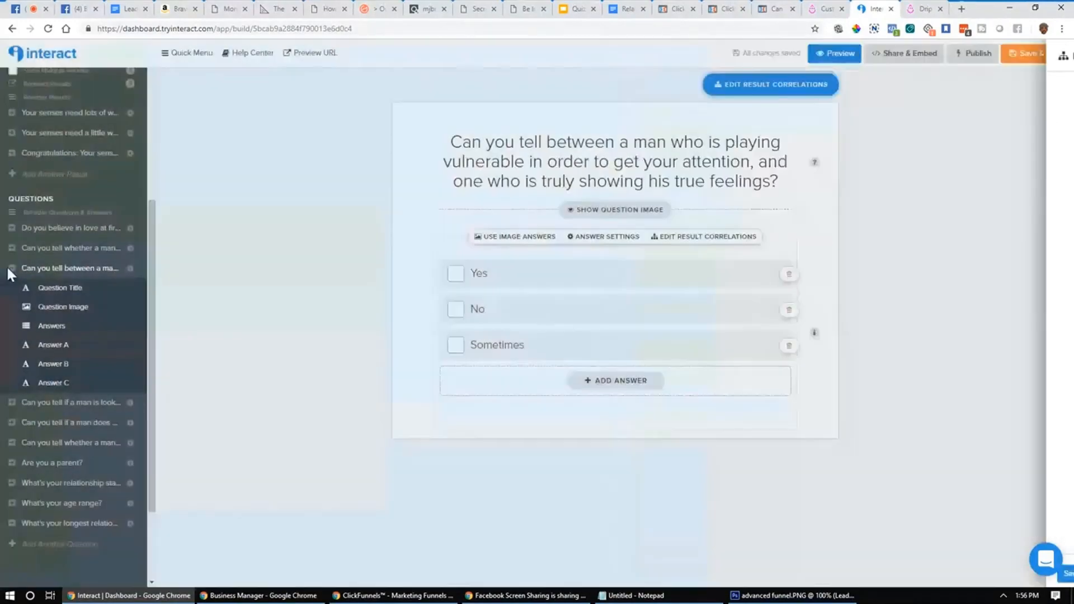
{"action": "left_click", "coordinate": [8, 268]}
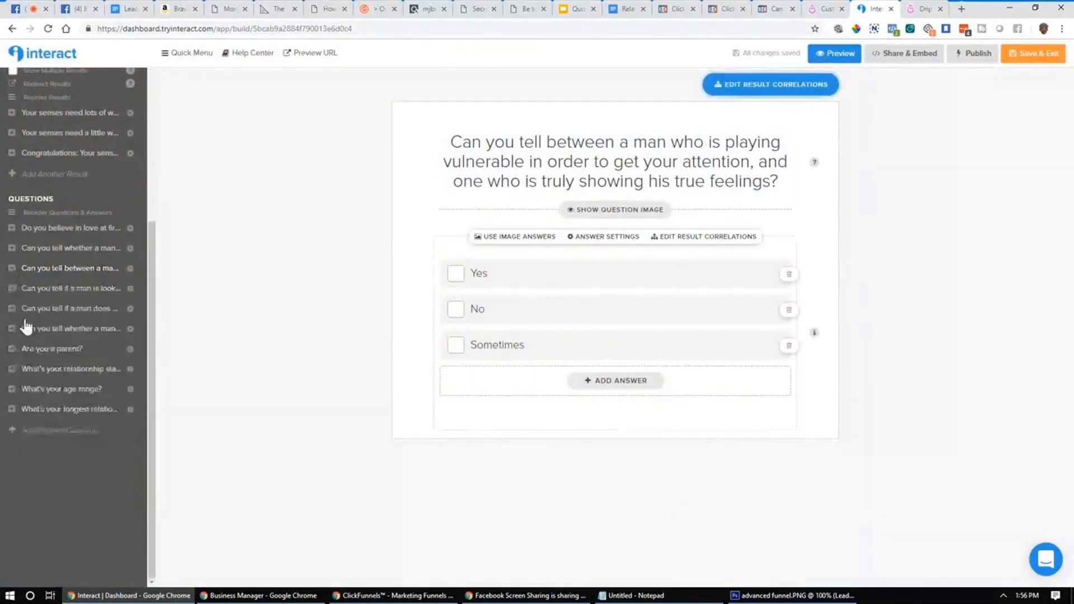
{"action": "scroll", "coordinate": [50, 319], "scroll_direction": "up", "scroll_amount": 5}
{"action": "scroll", "coordinate": [71, 369], "scroll_direction": "down", "scroll_amount": 2}
{"action": "scroll", "coordinate": [75, 392], "scroll_direction": "up", "scroll_amount": 2}
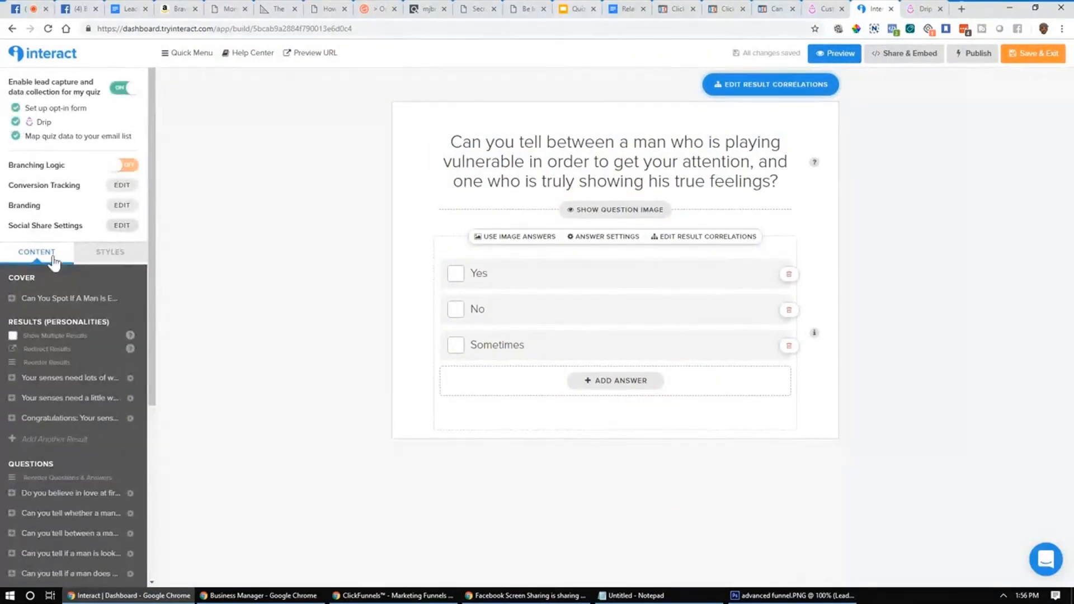
Step: Open the Drip lead-capture setup and save the Opt-In Form to reach the Integration step
{"action": "left_click", "coordinate": [53, 108]}
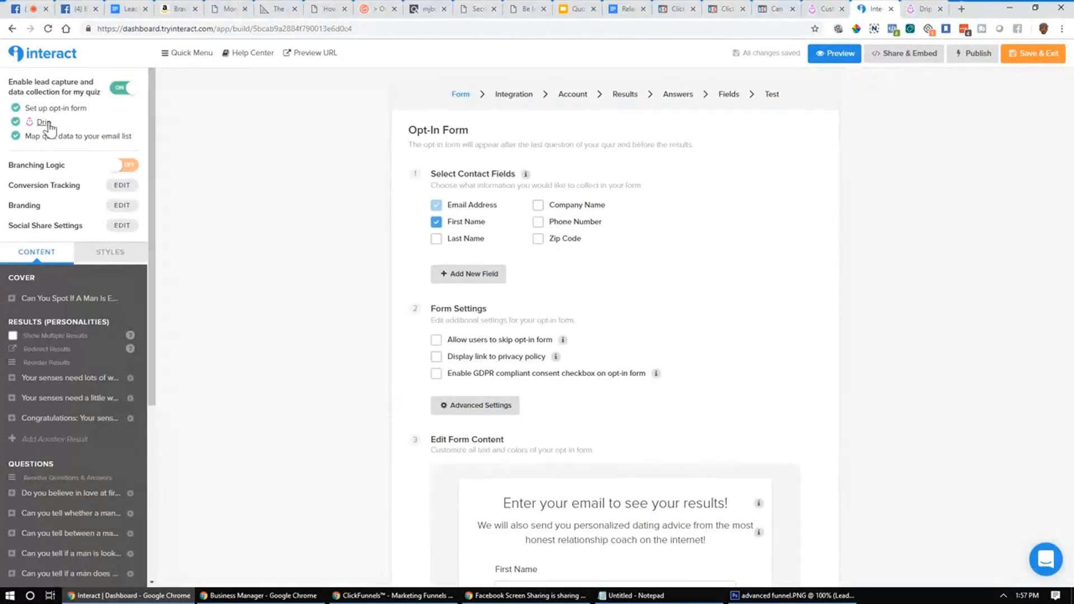
{"action": "scroll", "coordinate": [793, 436], "scroll_direction": "down", "scroll_amount": 5}
{"action": "left_click", "coordinate": [802, 491]}
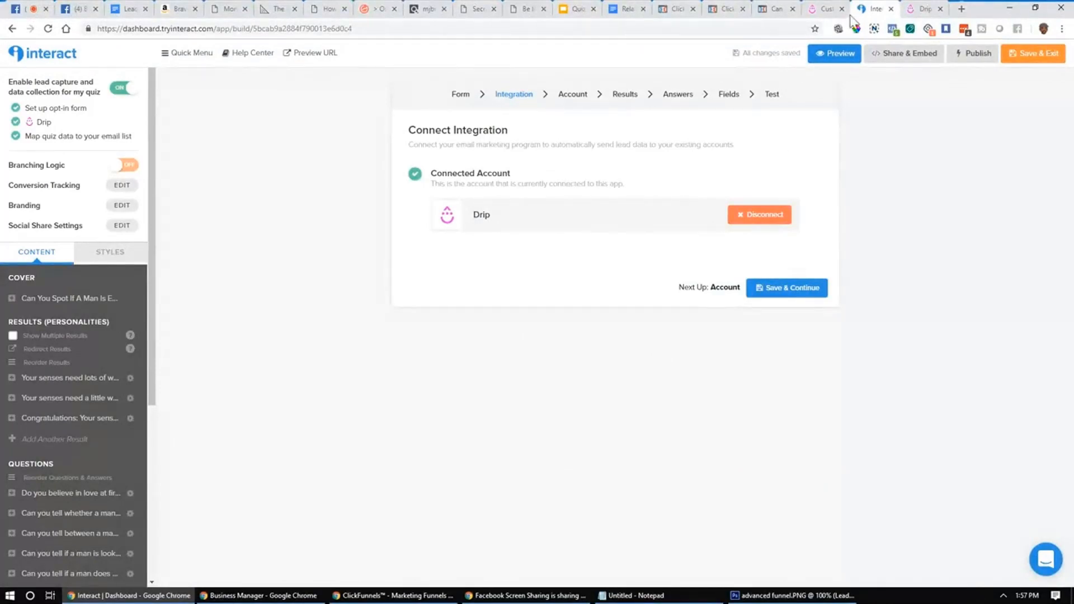
{"action": "left_click", "coordinate": [923, 8]}
Step: Back in Interact, continue from Integration to the Account step with the site's Drip account
{"action": "left_click", "coordinate": [870, 8]}
{"action": "left_click", "coordinate": [775, 292]}
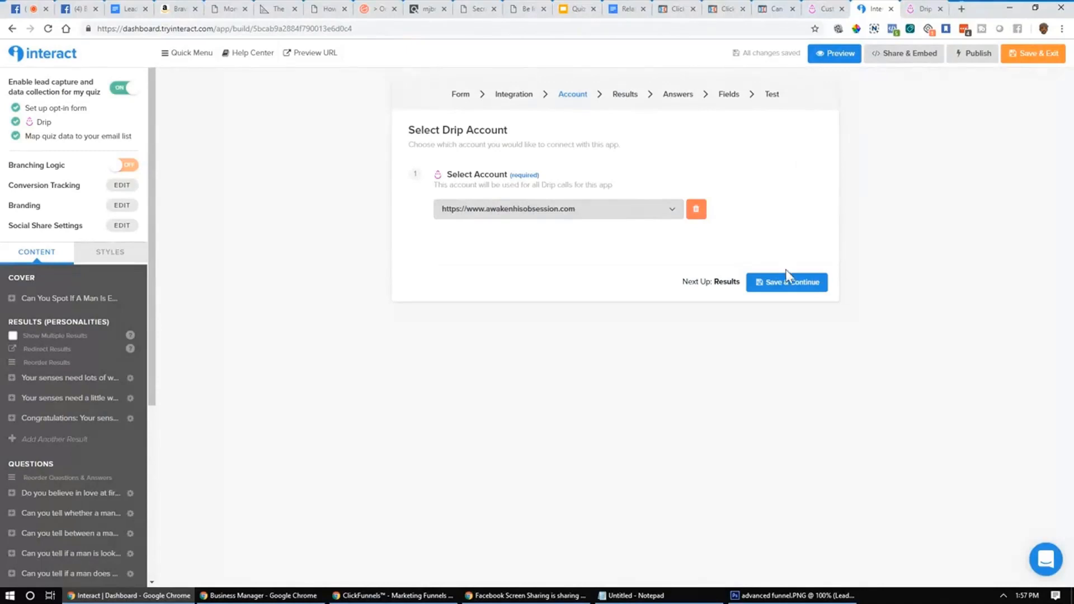
Step: Move to the Results step and remove the first result's custom-field and tag actions
{"action": "left_click", "coordinate": [776, 287]}
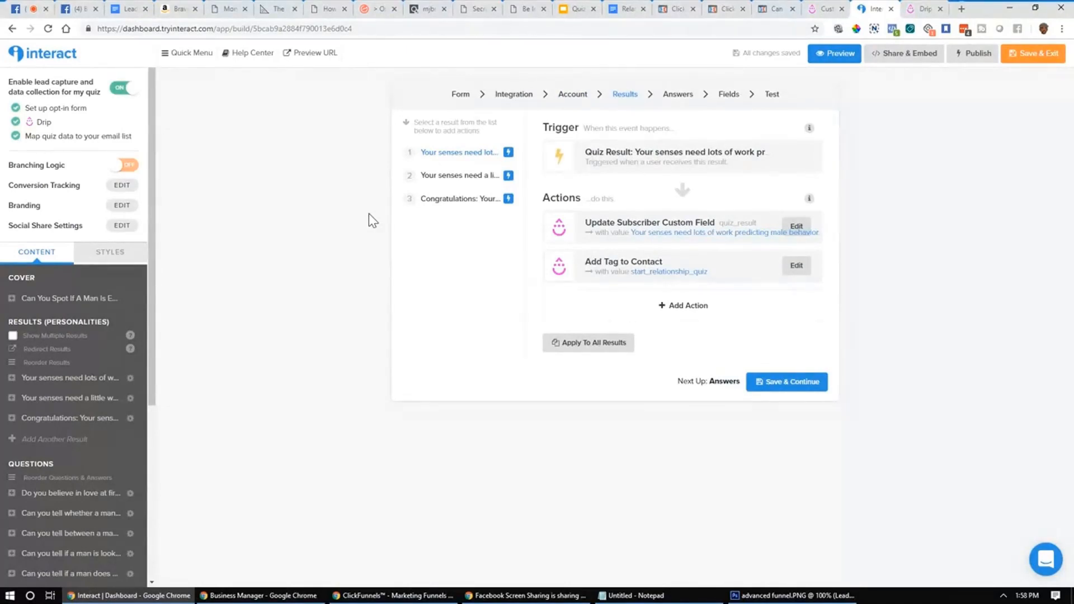
{"action": "left_click", "coordinate": [467, 177]}
{"action": "left_click", "coordinate": [468, 152]}
{"action": "left_click", "coordinate": [798, 226]}
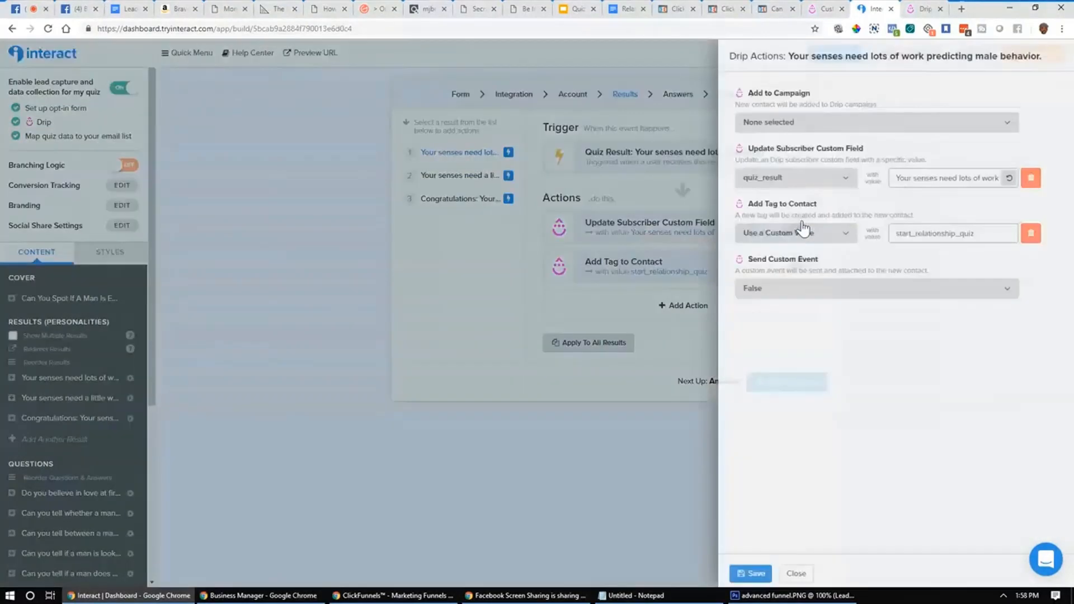
{"action": "left_click", "coordinate": [945, 233]}
{"action": "left_click", "coordinate": [945, 178]}
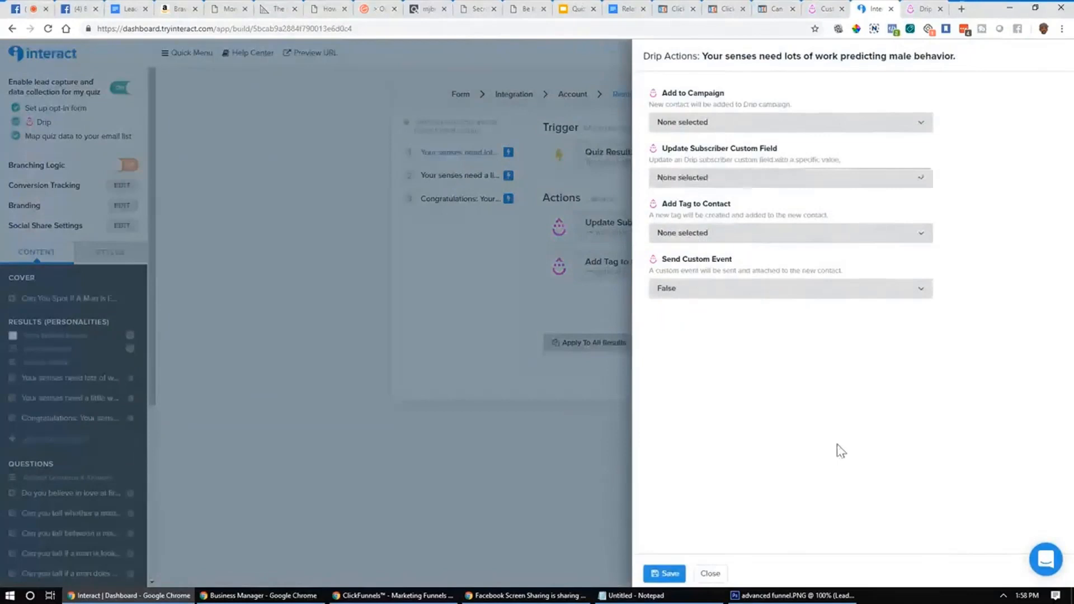
{"action": "left_click", "coordinate": [665, 573]}
Step: Inspect the second result's Drip actions without changes and return to the first result
{"action": "left_click", "coordinate": [467, 178]}
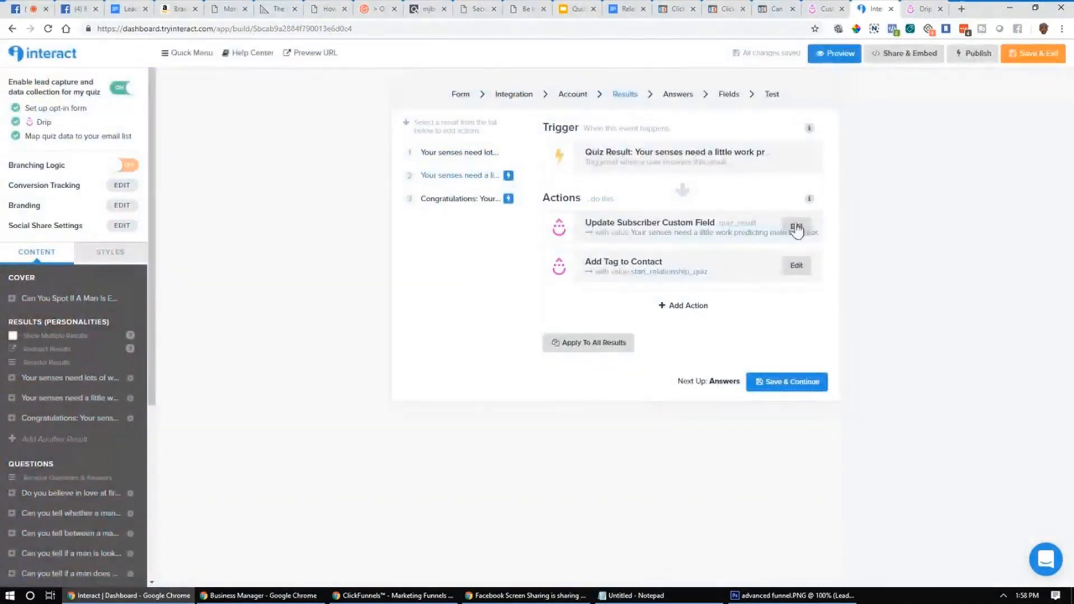
{"action": "left_click", "coordinate": [798, 227]}
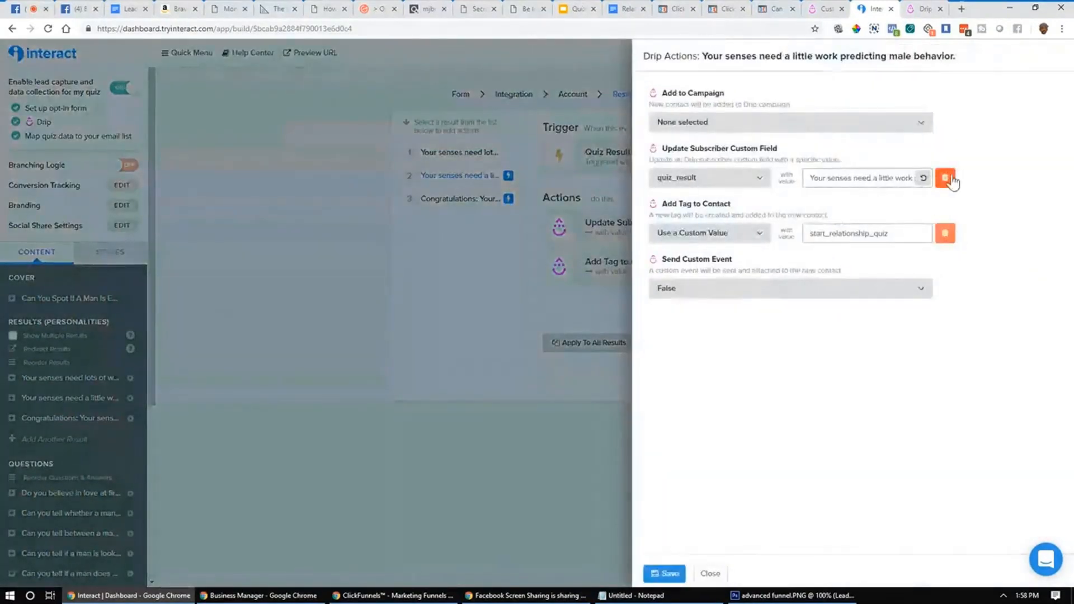
{"action": "left_click", "coordinate": [710, 574]}
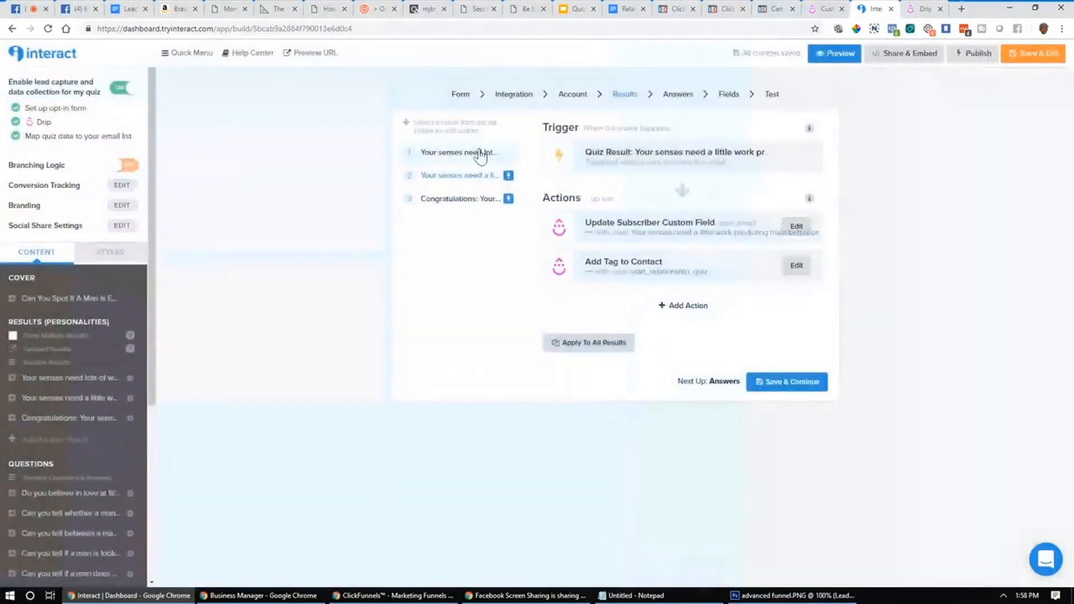
{"action": "left_click", "coordinate": [432, 157]}
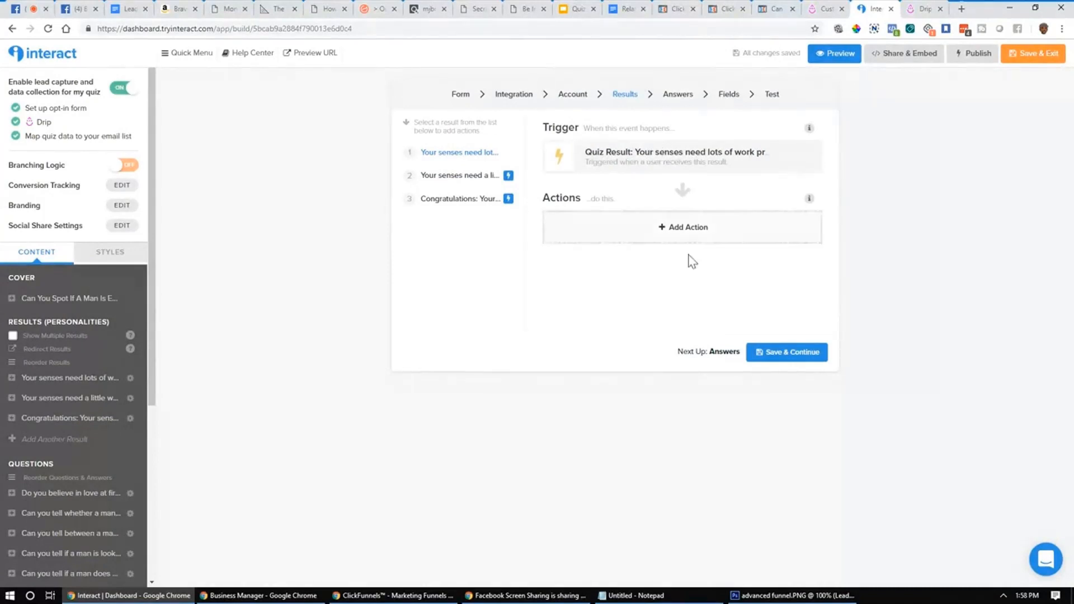
Step: Add a quiz_result update with its default value to the lots-of-work result; copy start_relationship_quiz
{"action": "left_click", "coordinate": [463, 176]}
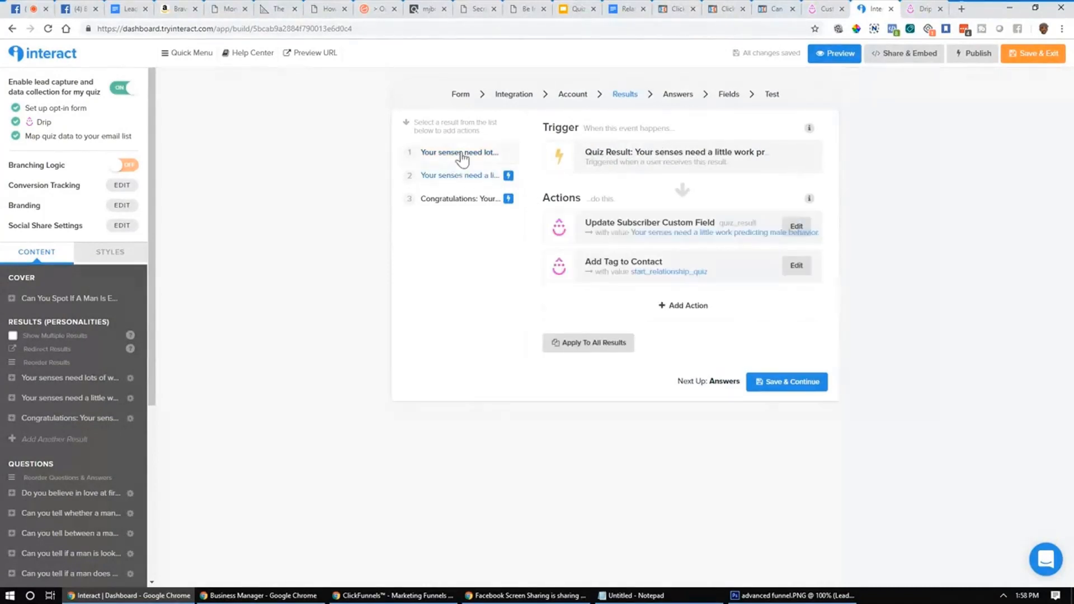
{"action": "left_click", "coordinate": [461, 155]}
{"action": "left_click", "coordinate": [683, 235]}
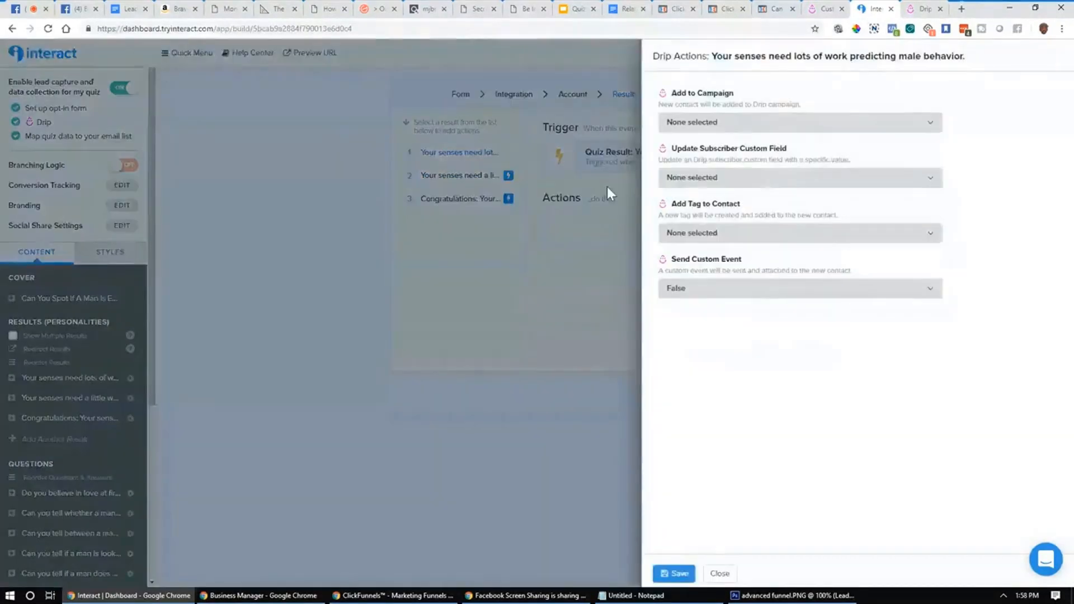
{"action": "left_click", "coordinate": [764, 186]}
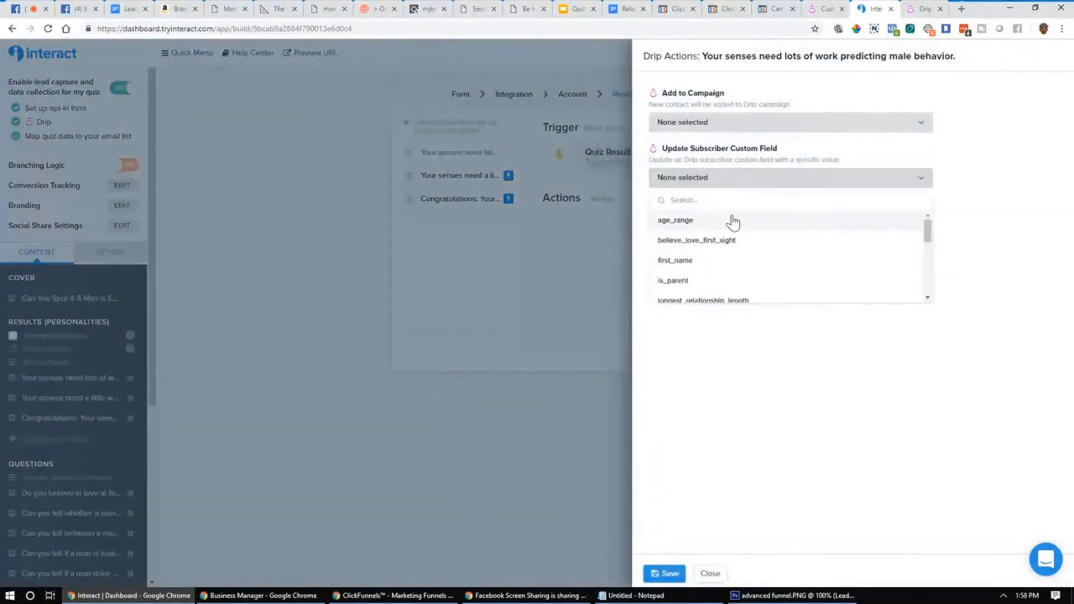
{"action": "scroll", "coordinate": [727, 269], "scroll_direction": "down", "scroll_amount": 2}
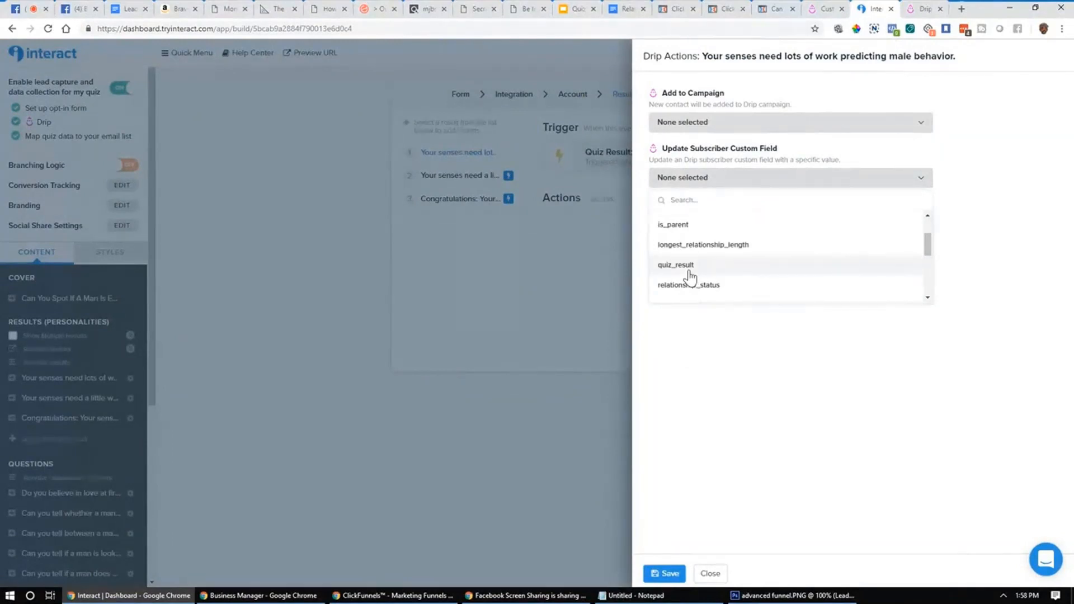
{"action": "left_click", "coordinate": [688, 267]}
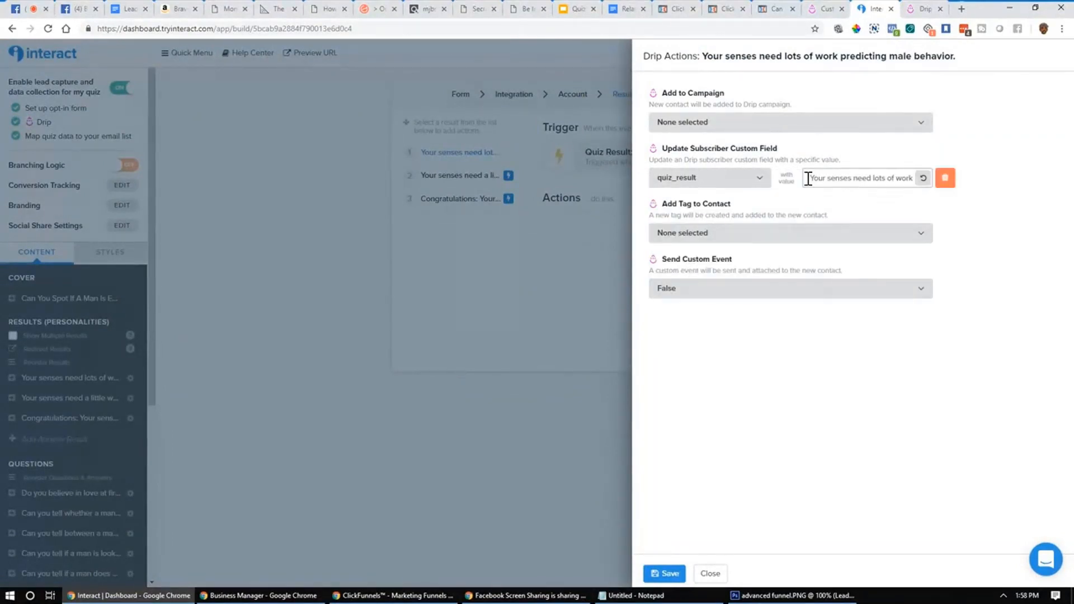
{"action": "left_click_drag", "start_coordinate": [807, 178], "coordinate": [1001, 178]}
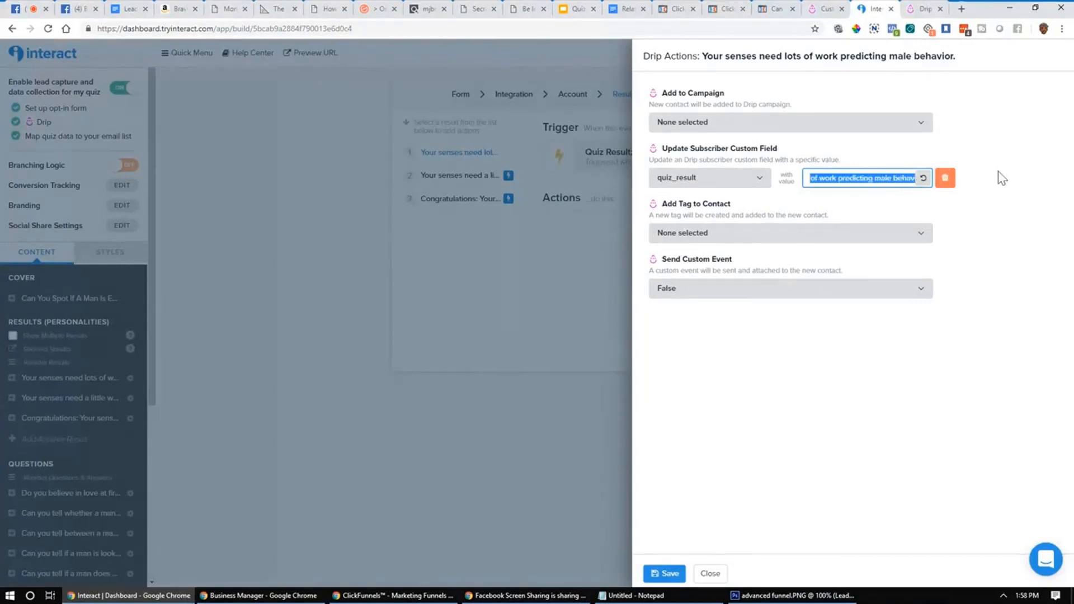
{"action": "left_click", "coordinate": [904, 182]}
{"action": "left_click_drag", "start_coordinate": [830, 178], "coordinate": [1006, 185]}
{"action": "left_click", "coordinate": [715, 235]}
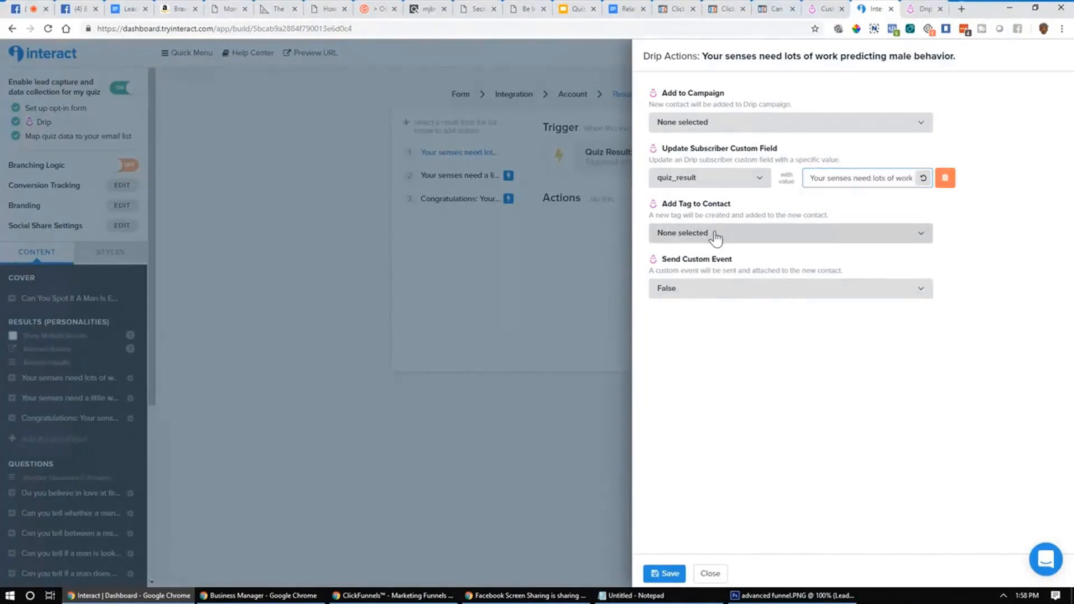
{"action": "left_click", "coordinate": [659, 572]}
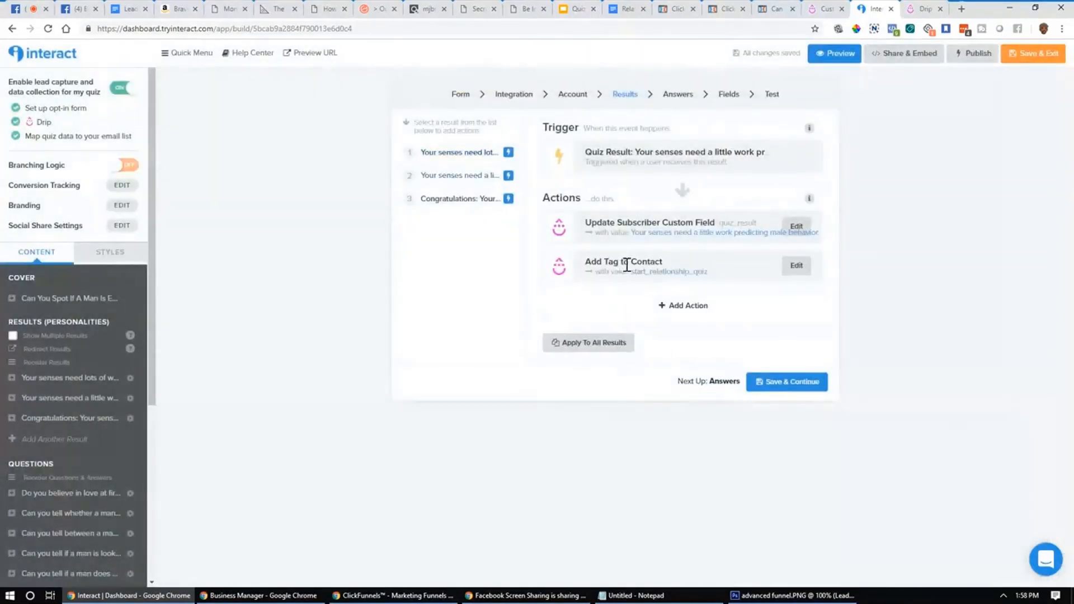
{"action": "left_click_drag", "start_coordinate": [708, 272], "coordinate": [627, 275]}
{"action": "key", "text": "ctrl+c"}
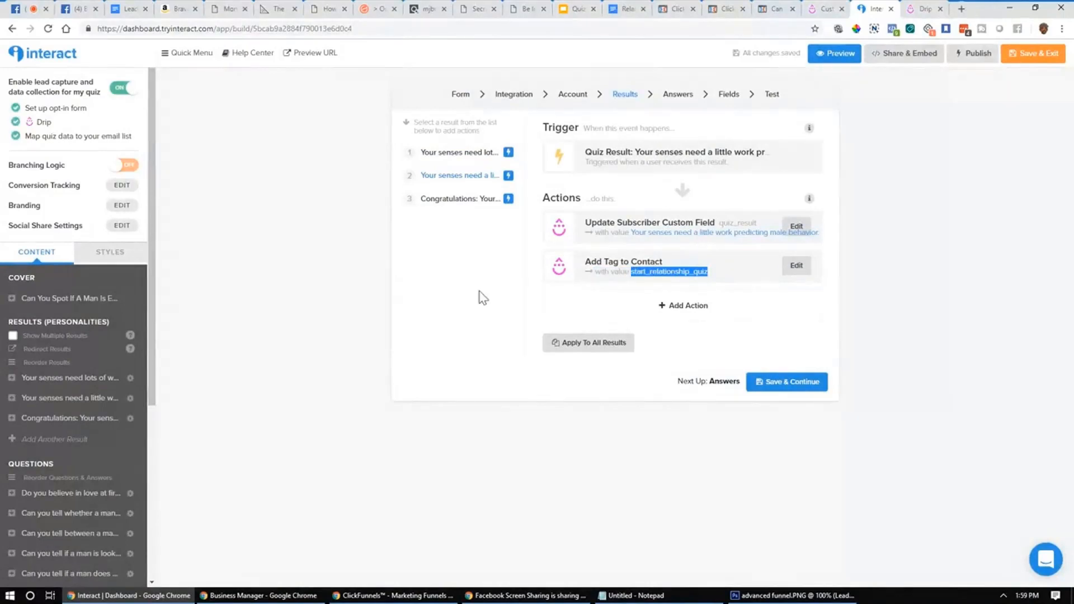
Step: Add a custom tag action with the pasted start_relationship_quiz tag to the first result
{"action": "left_click", "coordinate": [459, 159]}
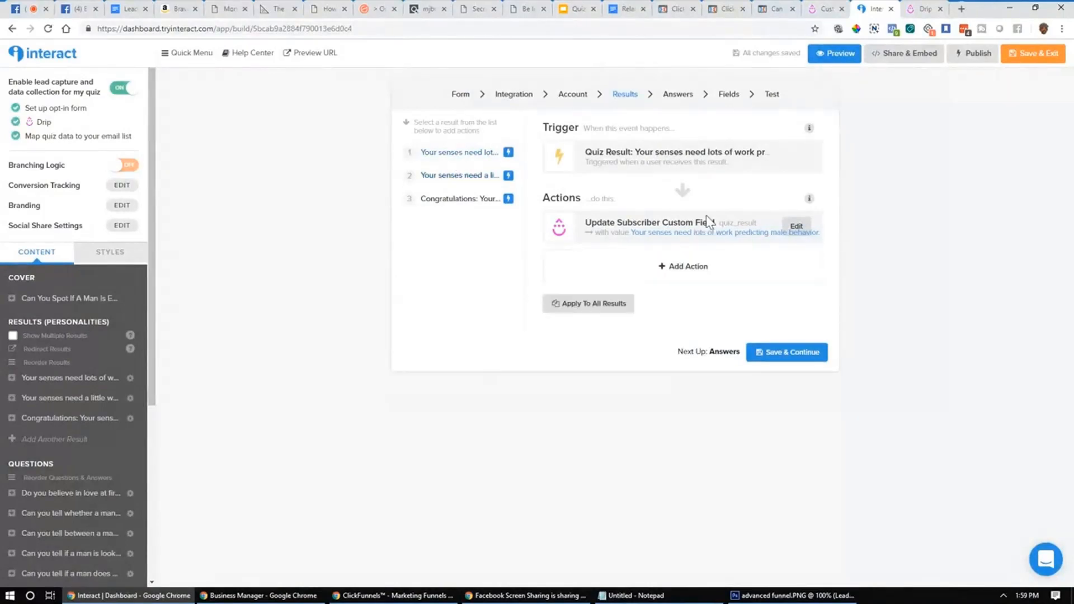
{"action": "left_click", "coordinate": [694, 273]}
{"action": "left_click", "coordinate": [847, 234]}
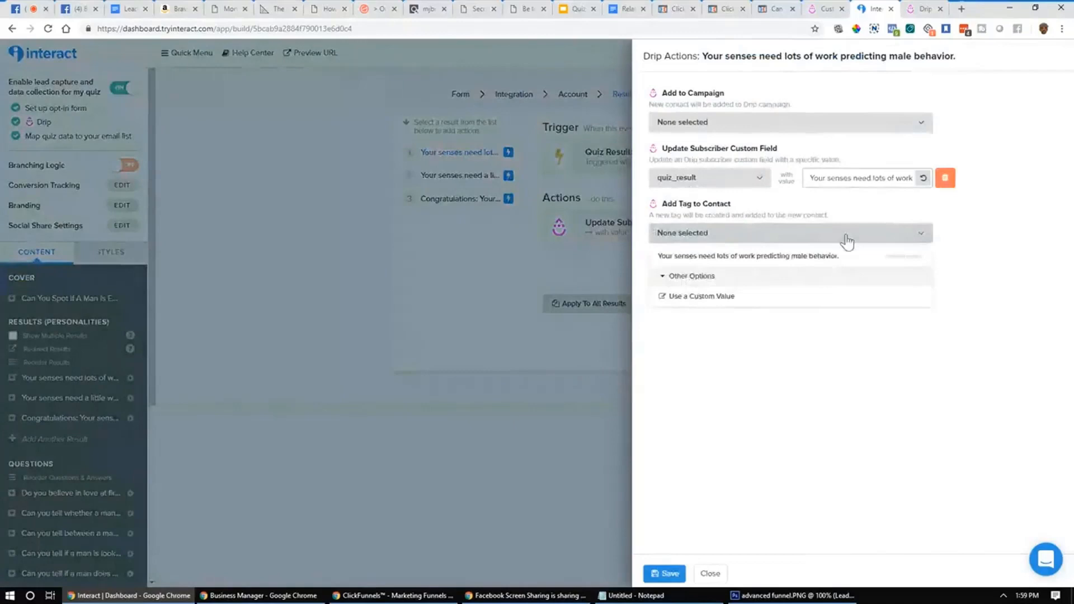
{"action": "left_click", "coordinate": [710, 297]}
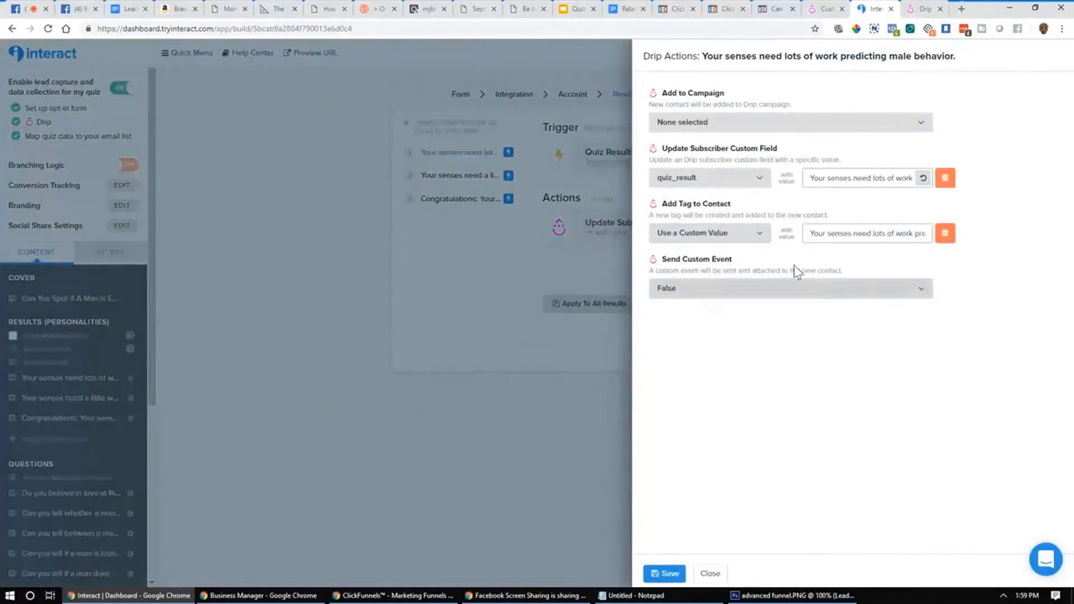
{"action": "left_click", "coordinate": [810, 233]}
{"action": "key", "text": "ctrl+v"}
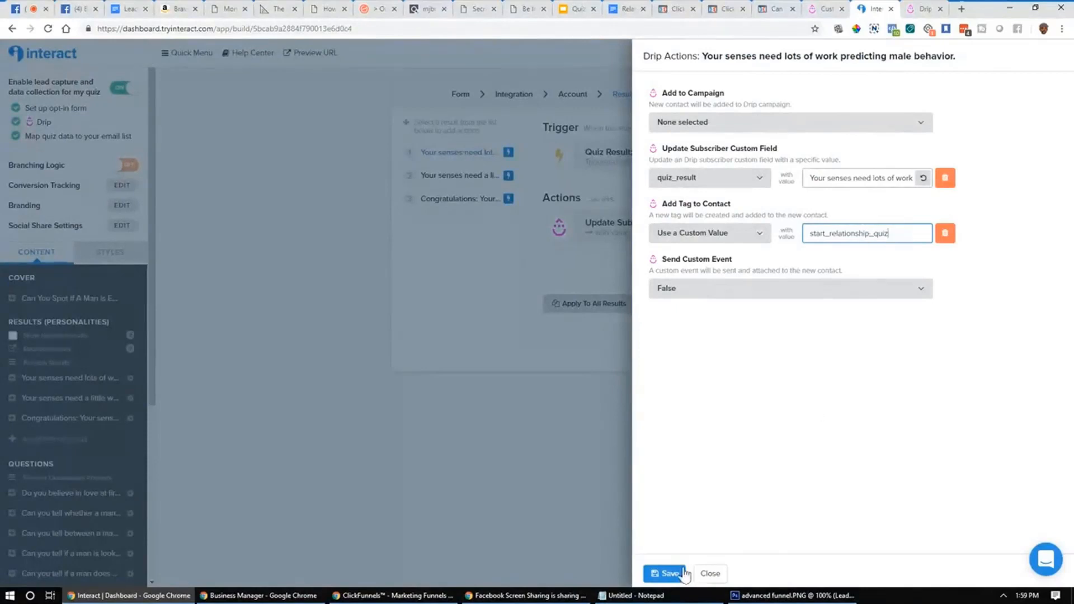
{"action": "left_click", "coordinate": [664, 573]}
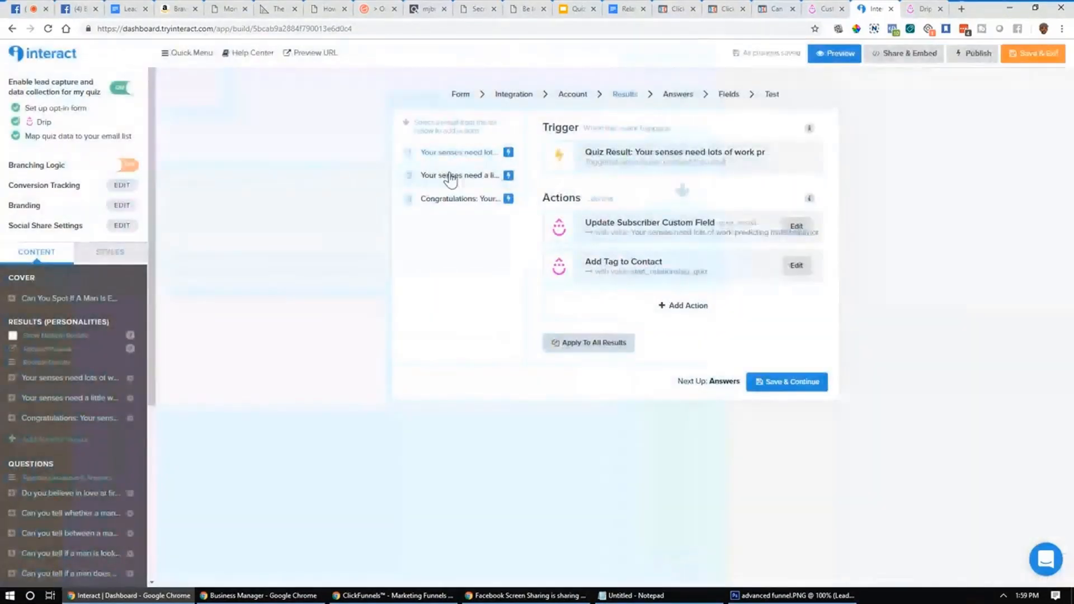
Step: Review all three results' Drip actions and continue to the Answers step
{"action": "left_click", "coordinate": [448, 176]}
{"action": "left_click", "coordinate": [463, 199]}
{"action": "left_click", "coordinate": [464, 153]}
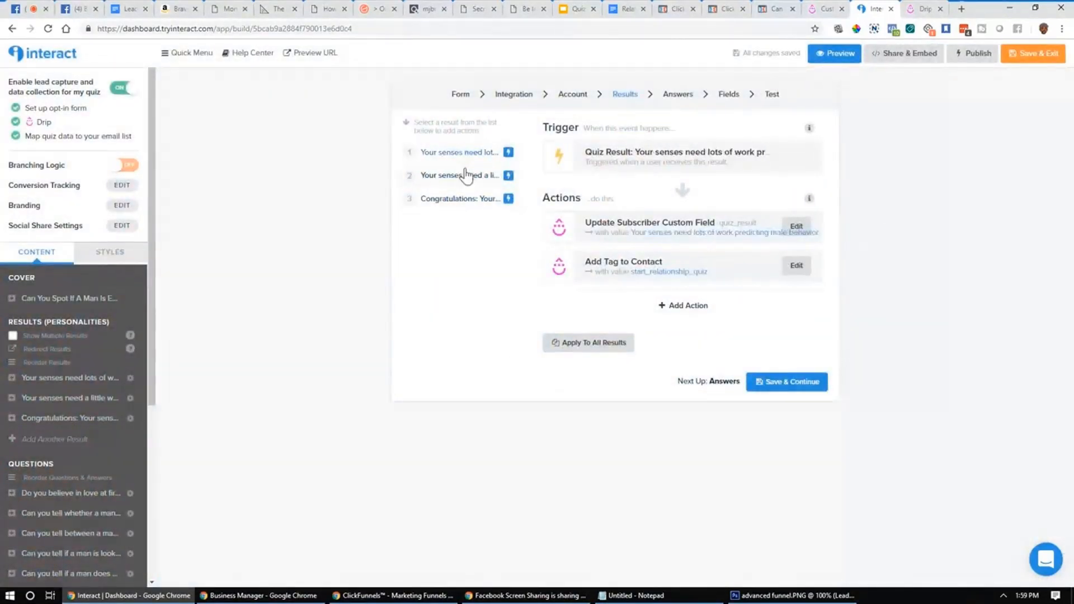
{"action": "left_click", "coordinate": [465, 176]}
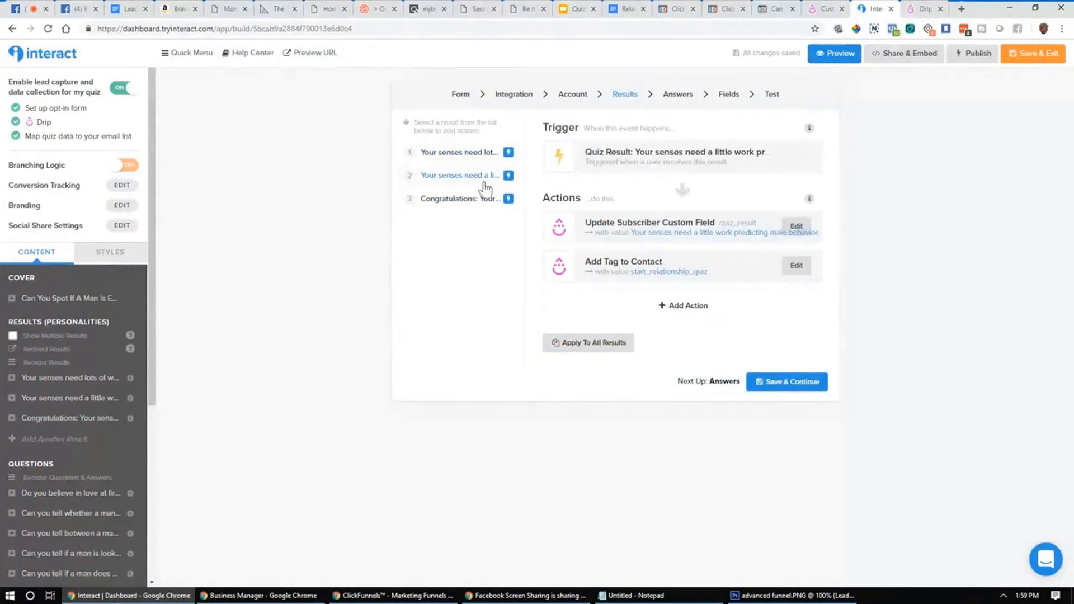
{"action": "left_click", "coordinate": [471, 157]}
{"action": "left_click", "coordinate": [468, 177]}
{"action": "left_click", "coordinate": [462, 200]}
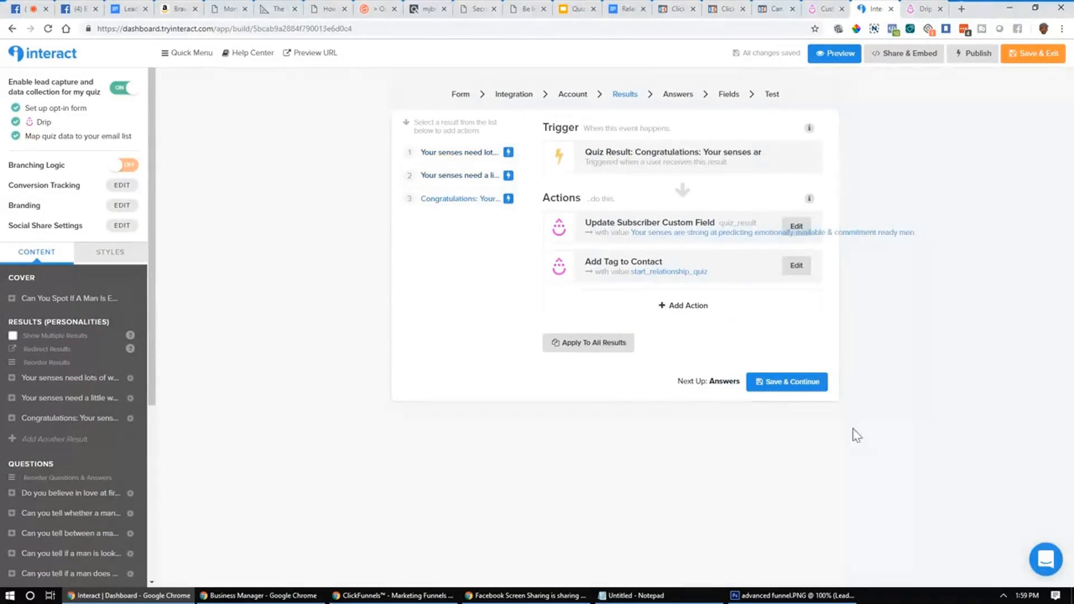
{"action": "left_click", "coordinate": [782, 386]}
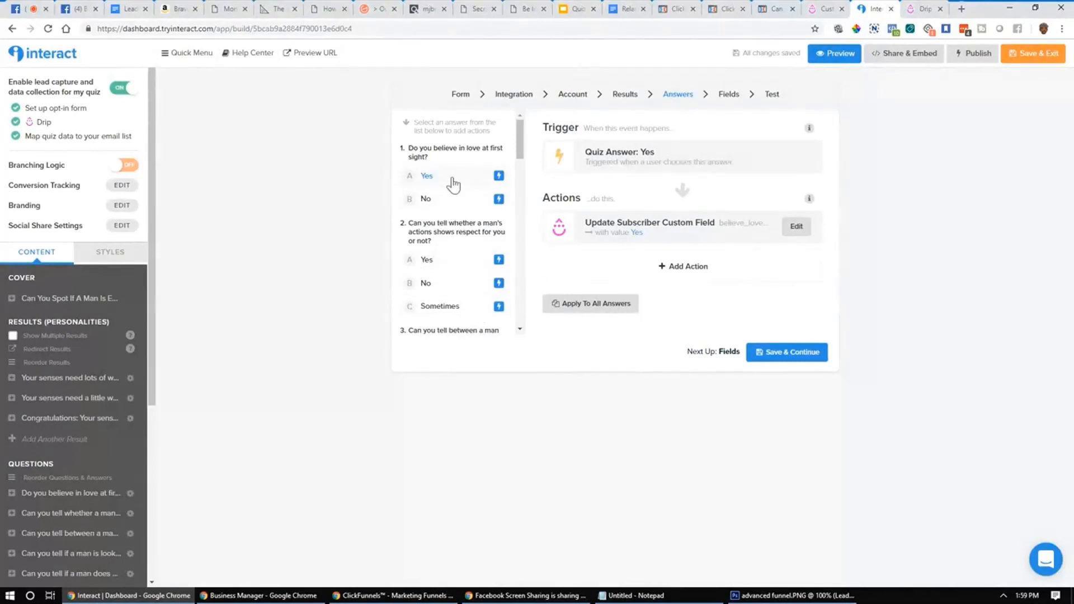
Step: Remove the old custom-field updates from question 1's Yes and No answers
{"action": "left_click", "coordinate": [807, 227]}
{"action": "left_click", "coordinate": [951, 184]}
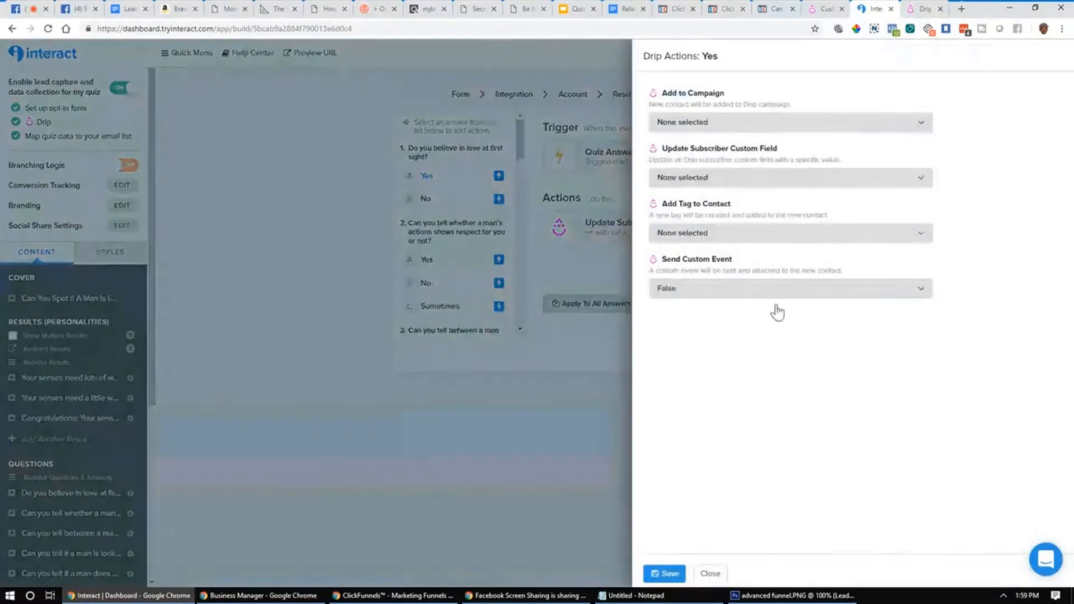
{"action": "left_click", "coordinate": [667, 573]}
{"action": "left_click", "coordinate": [447, 199]}
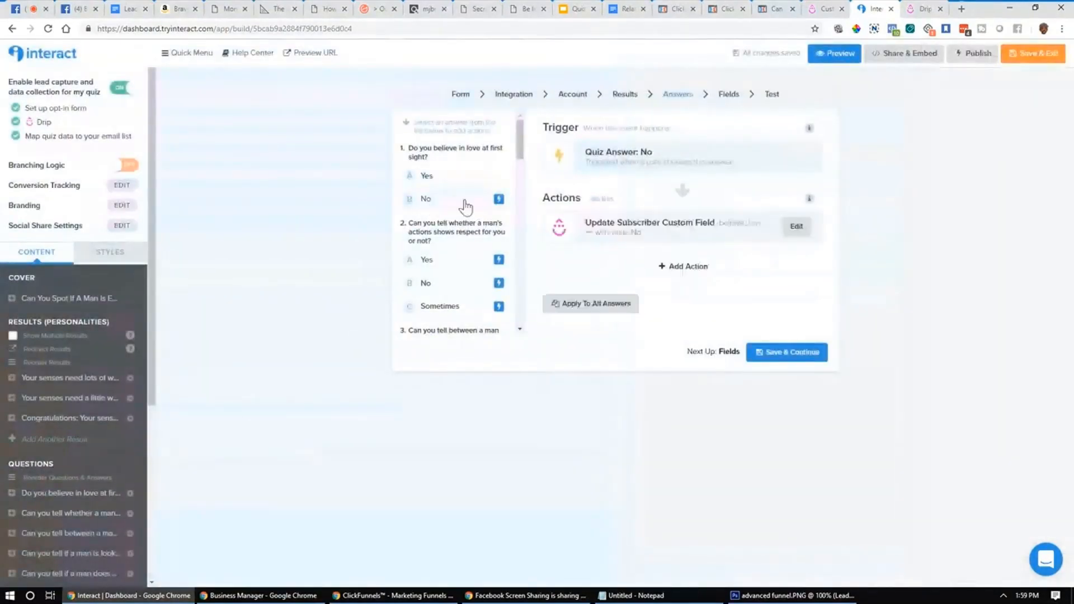
{"action": "left_click", "coordinate": [798, 225]}
{"action": "left_click", "coordinate": [947, 177]}
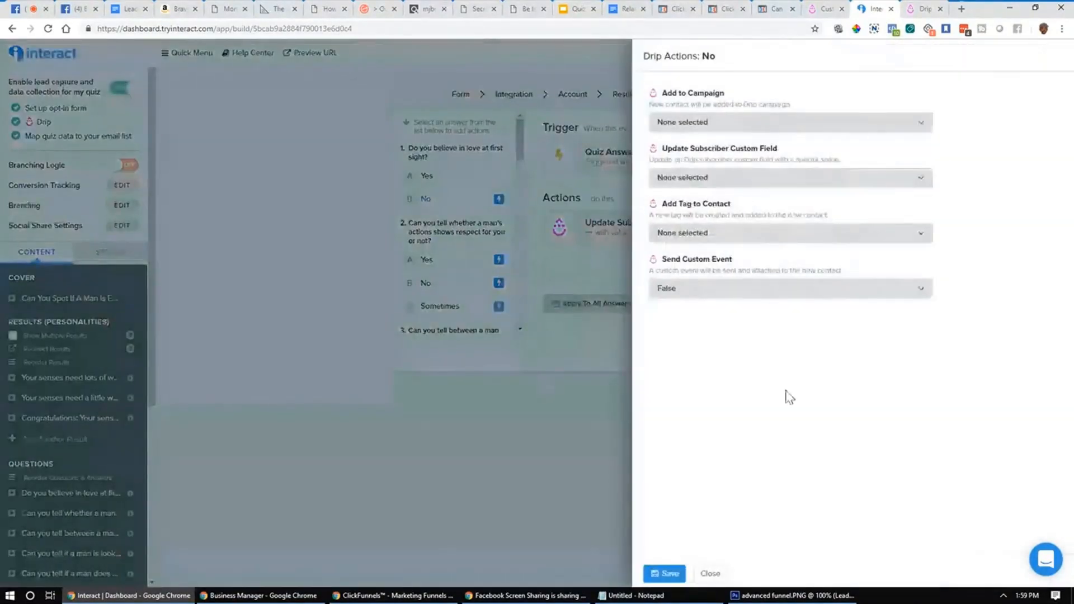
{"action": "left_click", "coordinate": [669, 572]}
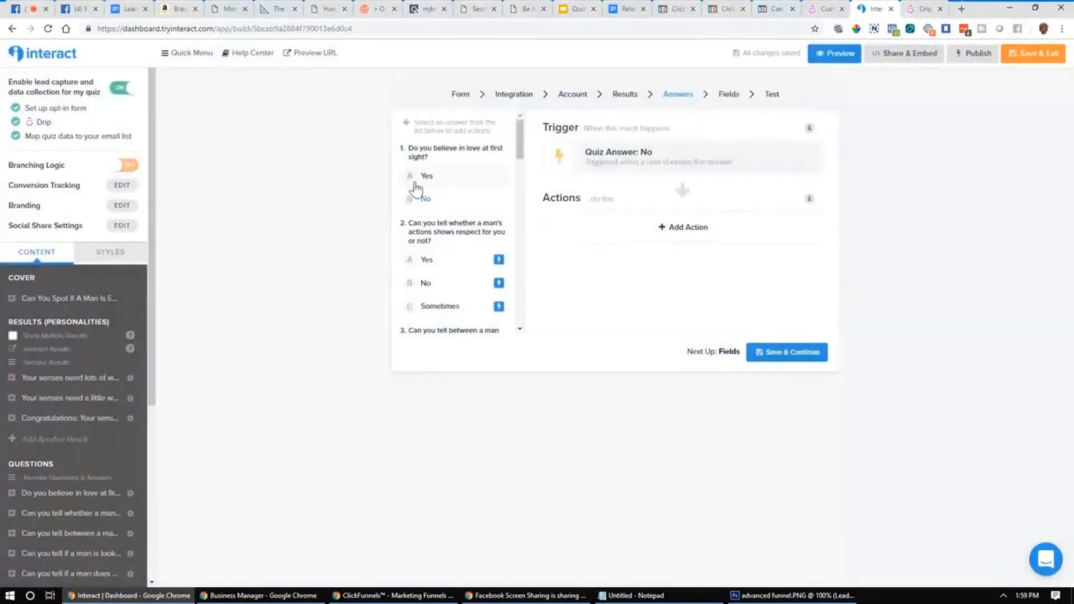
Step: Make question 1's Yes and No answers set believe_love_first_sight to Yes and No respectively
{"action": "left_click", "coordinate": [439, 176]}
{"action": "left_click", "coordinate": [703, 231]}
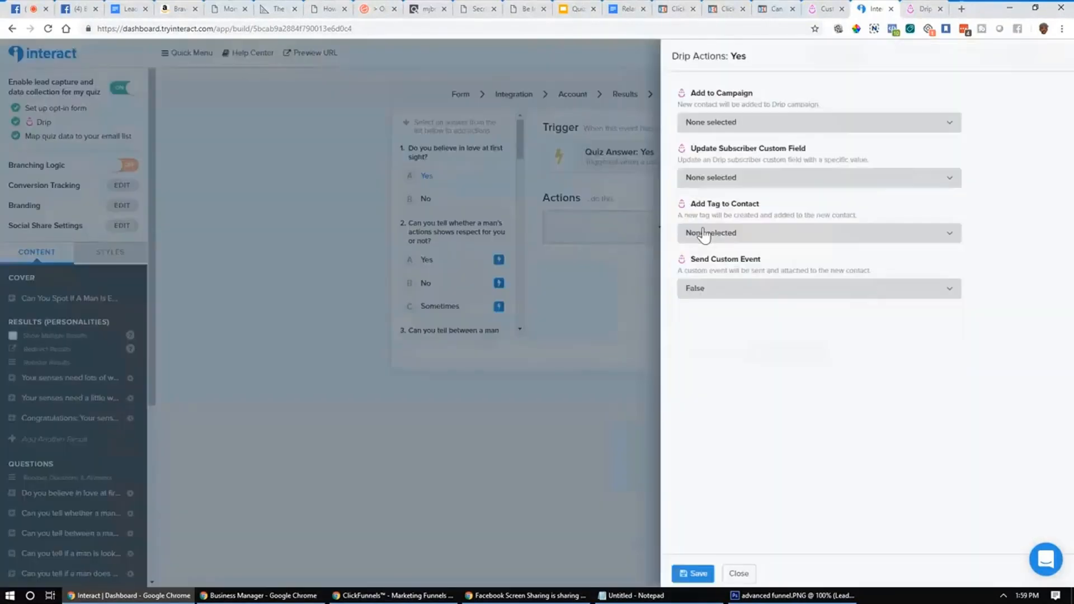
{"action": "left_click", "coordinate": [814, 184]}
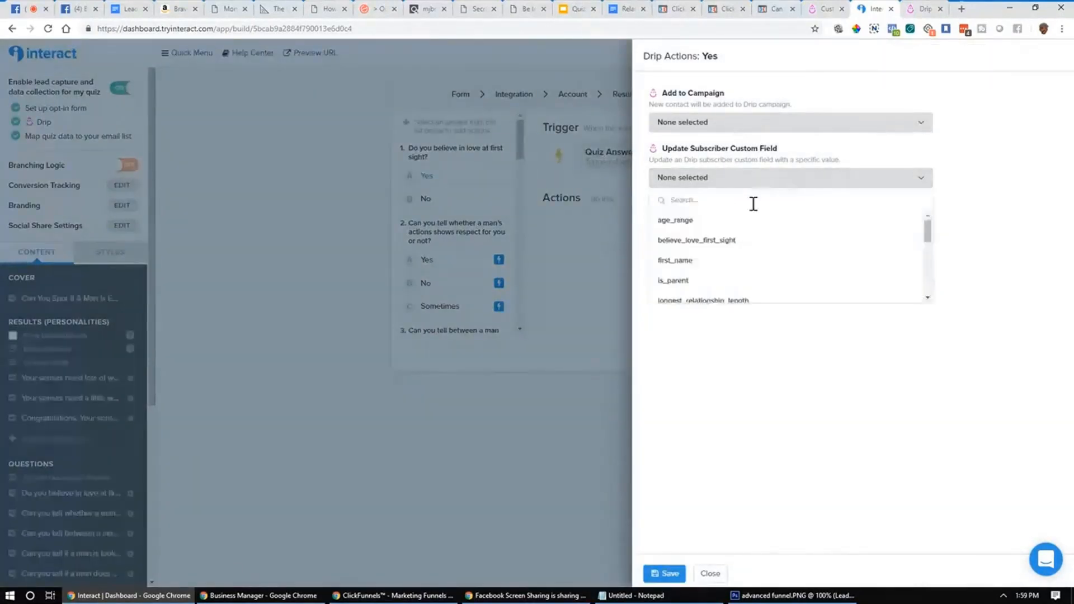
{"action": "left_click", "coordinate": [707, 241]}
{"action": "left_click", "coordinate": [843, 177]}
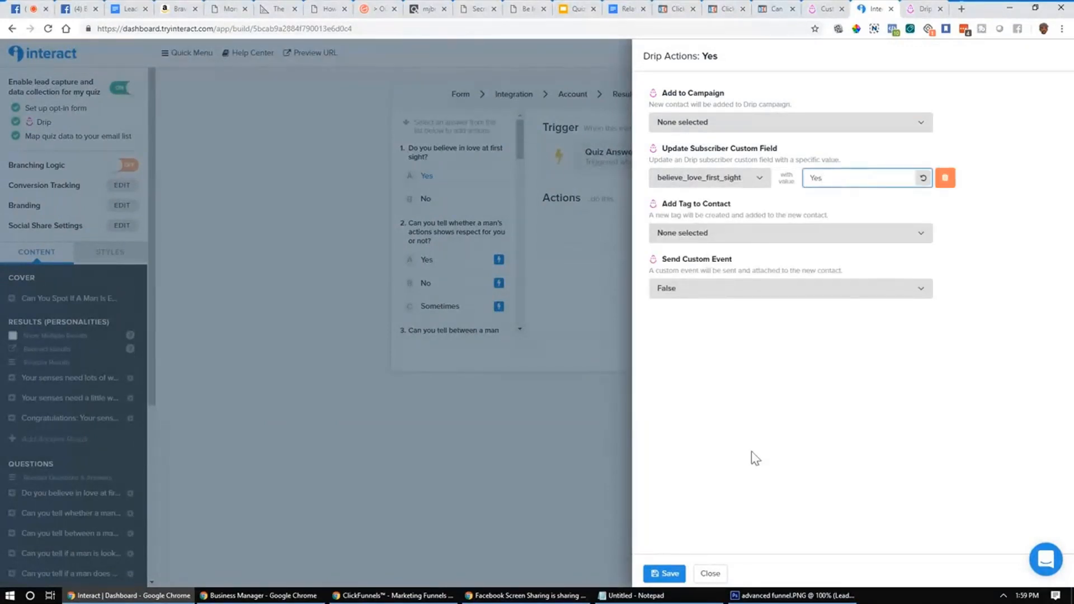
{"action": "left_click", "coordinate": [672, 570]}
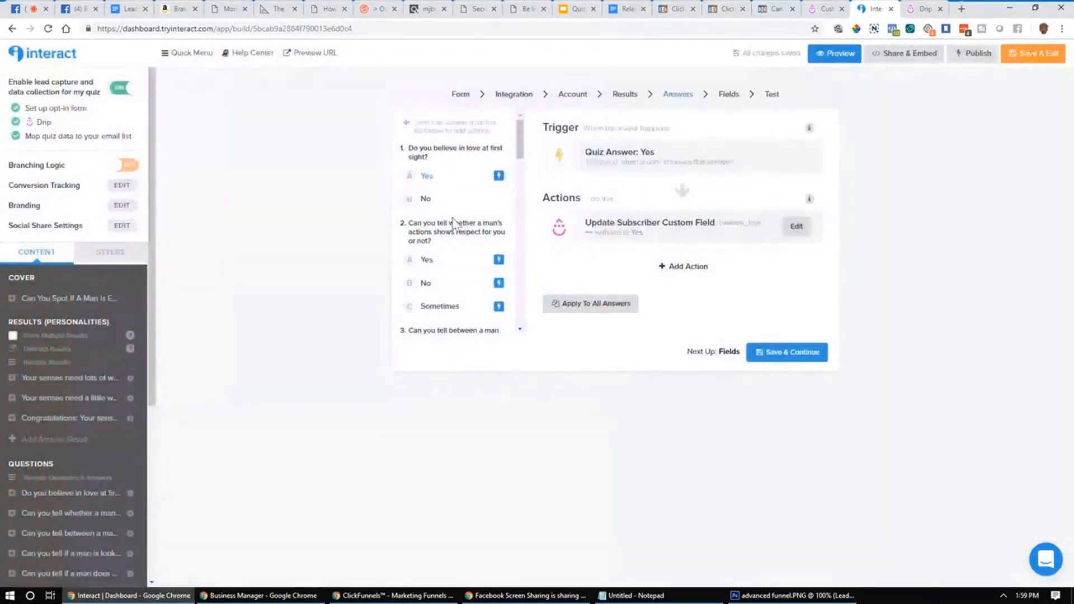
{"action": "left_click", "coordinate": [441, 200]}
{"action": "left_click", "coordinate": [696, 235]}
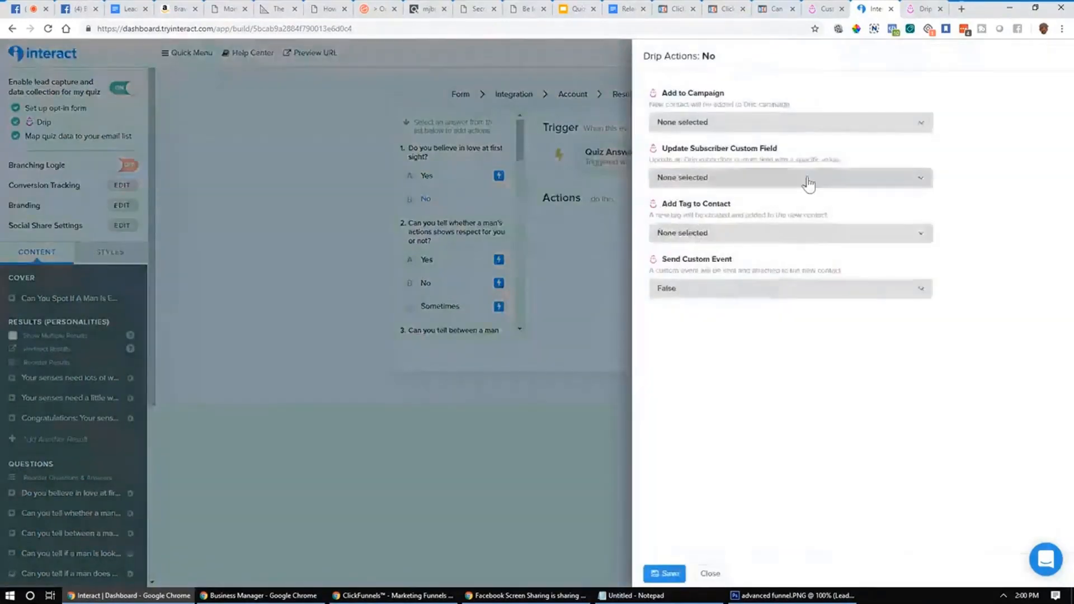
{"action": "left_click", "coordinate": [809, 183]}
{"action": "left_click", "coordinate": [750, 242]}
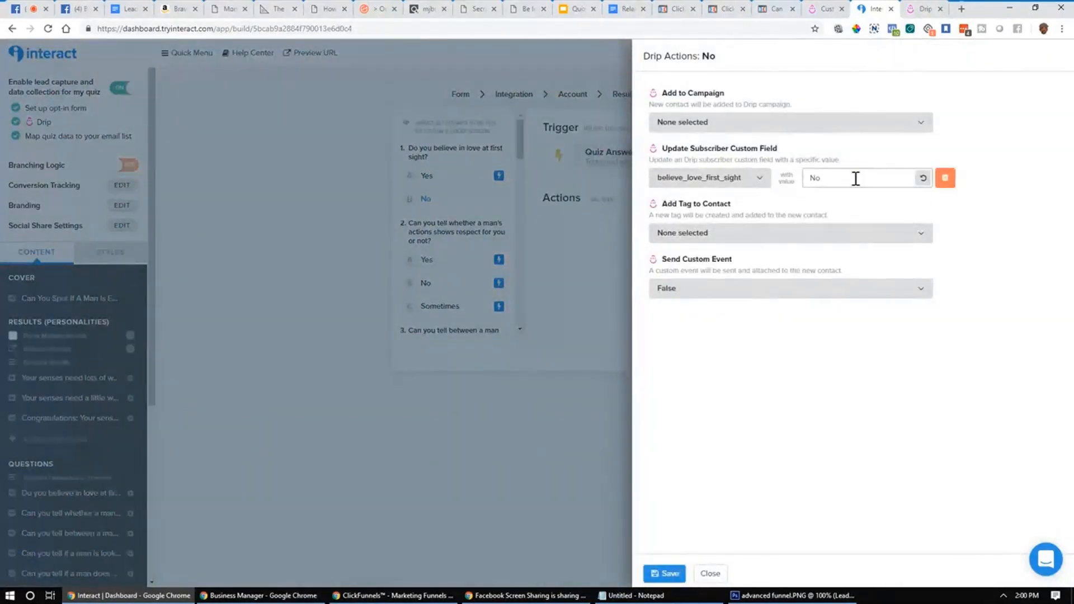
{"action": "left_click", "coordinate": [664, 572]}
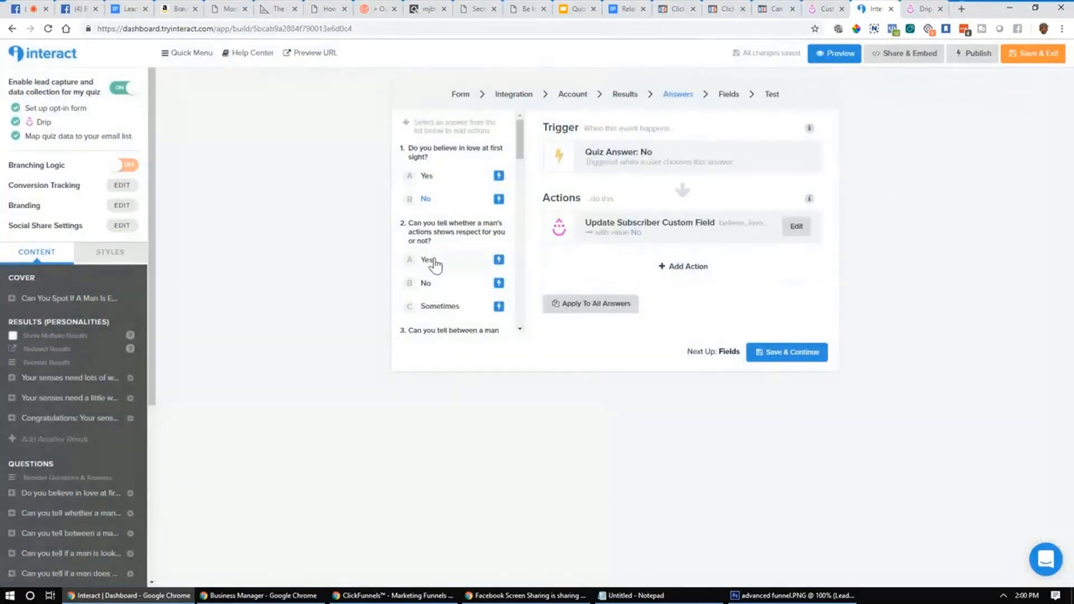
{"action": "left_click", "coordinate": [434, 262]}
Step: Review the Yes, No and Sometimes answer mappings for questions 2 and 3
{"action": "left_click", "coordinate": [430, 283]}
{"action": "scroll", "coordinate": [432, 274], "scroll_direction": "down", "scroll_amount": 4}
{"action": "scroll", "coordinate": [432, 262], "scroll_direction": "up", "scroll_amount": 4}
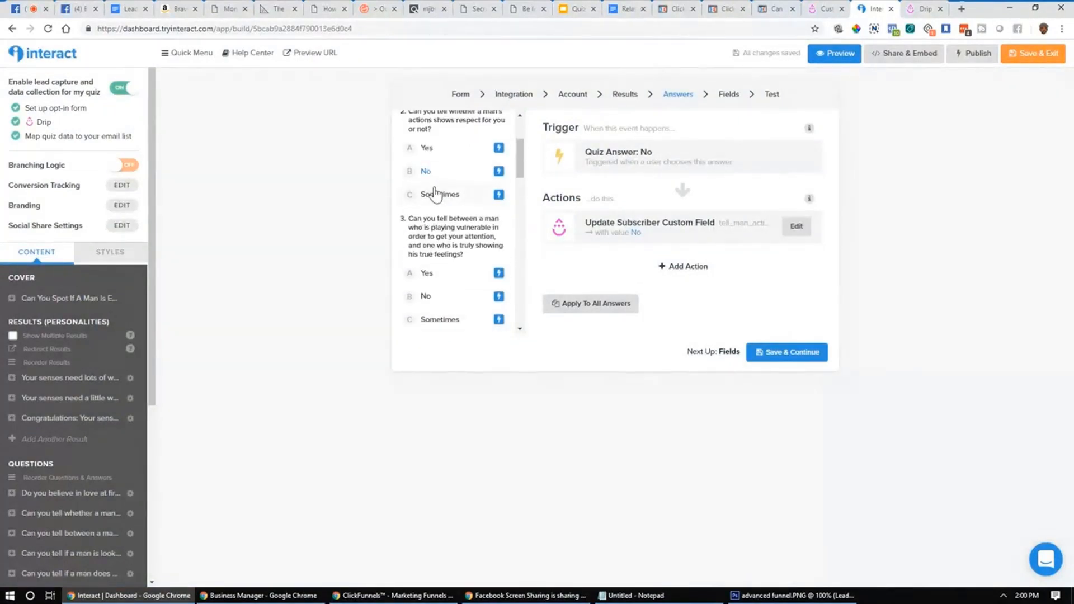
{"action": "left_click", "coordinate": [435, 194]}
{"action": "left_click", "coordinate": [437, 152]}
{"action": "left_click", "coordinate": [438, 170]}
{"action": "left_click", "coordinate": [439, 273]}
{"action": "left_click", "coordinate": [428, 297]}
{"action": "left_click", "coordinate": [432, 324]}
{"action": "left_click", "coordinate": [440, 274]}
{"action": "scroll", "coordinate": [425, 252], "scroll_direction": "down", "scroll_amount": 2}
{"action": "scroll", "coordinate": [431, 254], "scroll_direction": "up", "scroll_amount": 3}
{"action": "scroll", "coordinate": [442, 263], "scroll_direction": "down", "scroll_amount": 2}
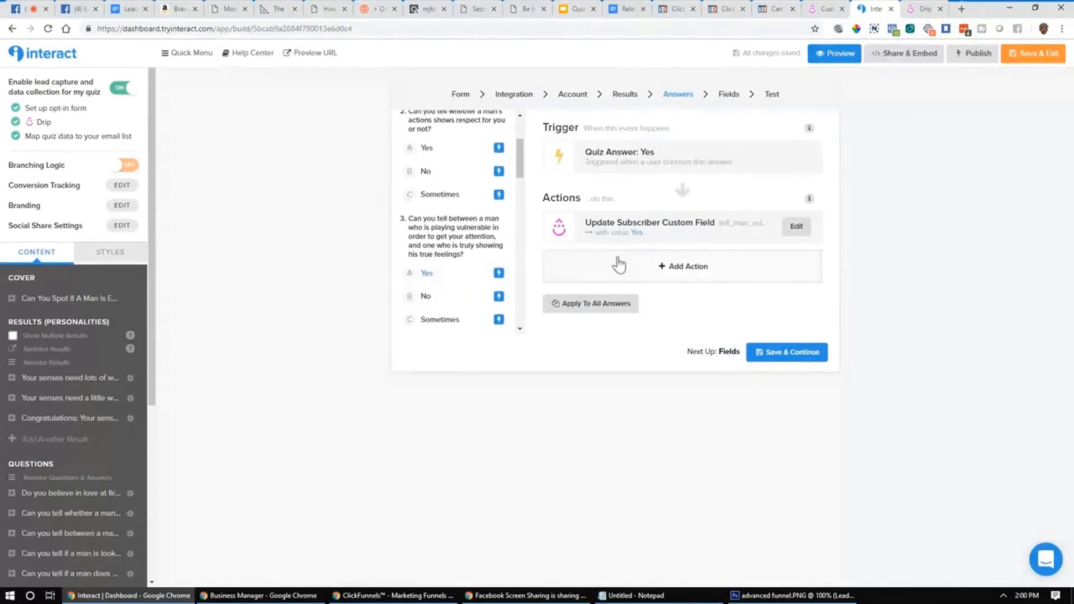
Step: Re-save question 3's Yes tell_man_vulnerable action and continue to the Fields step
{"action": "left_click", "coordinate": [797, 229]}
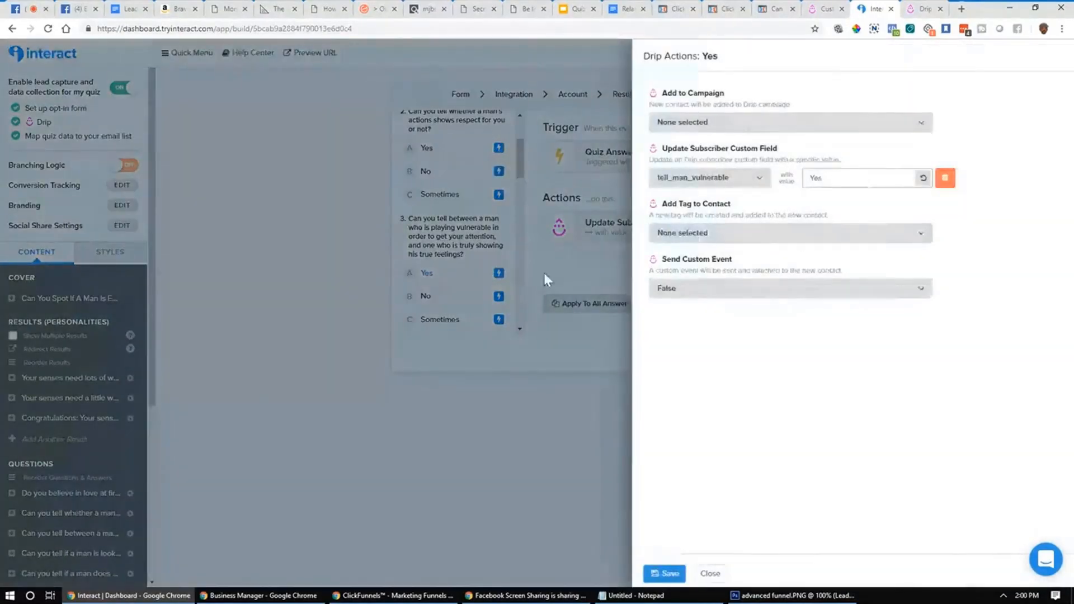
{"action": "left_click", "coordinate": [586, 262]}
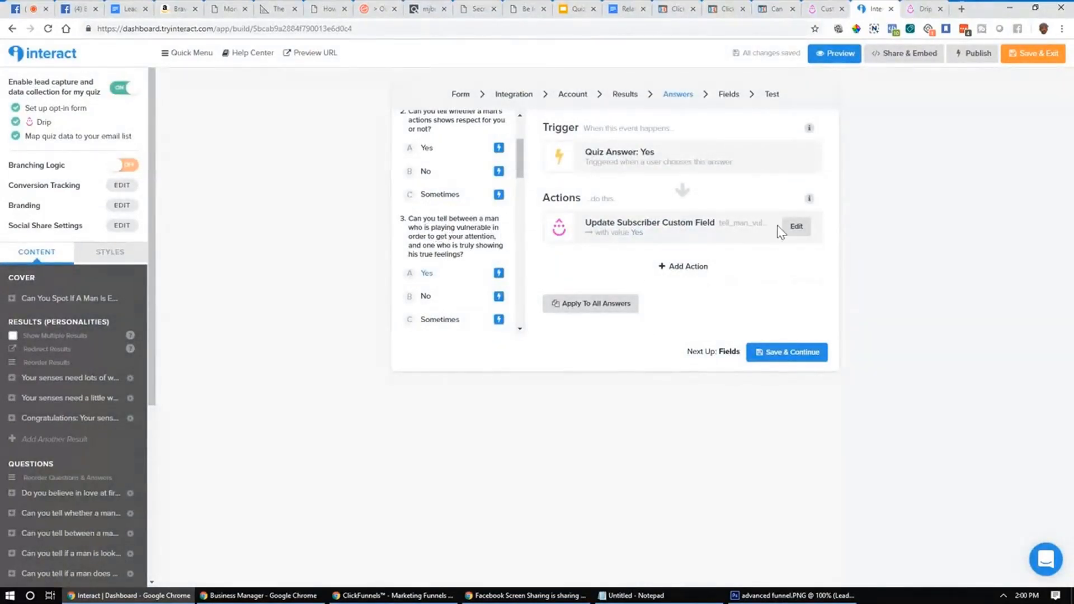
{"action": "left_click", "coordinate": [801, 231]}
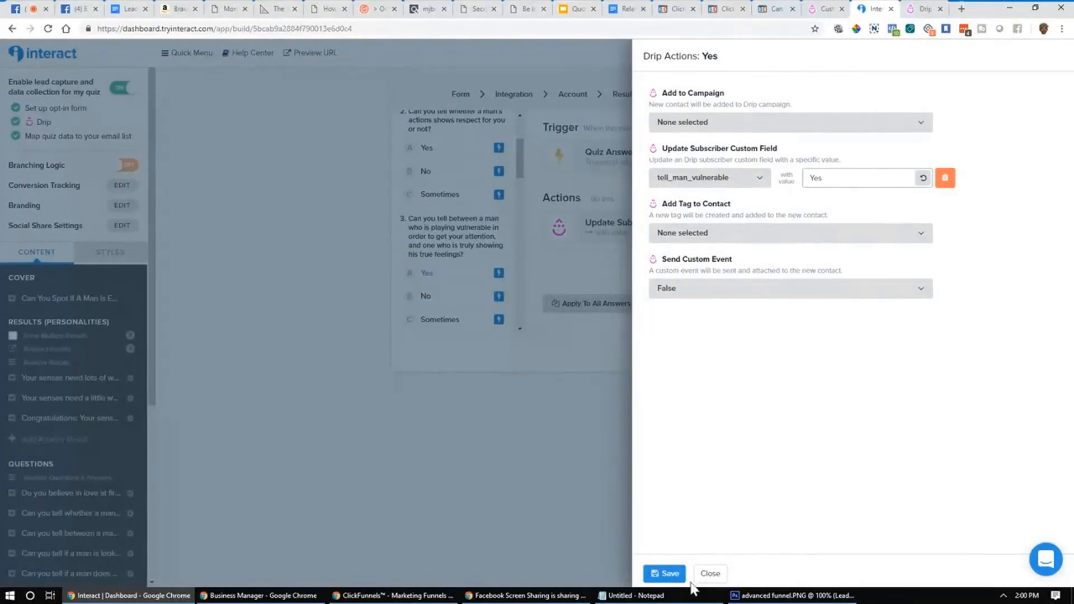
{"action": "left_click", "coordinate": [665, 574]}
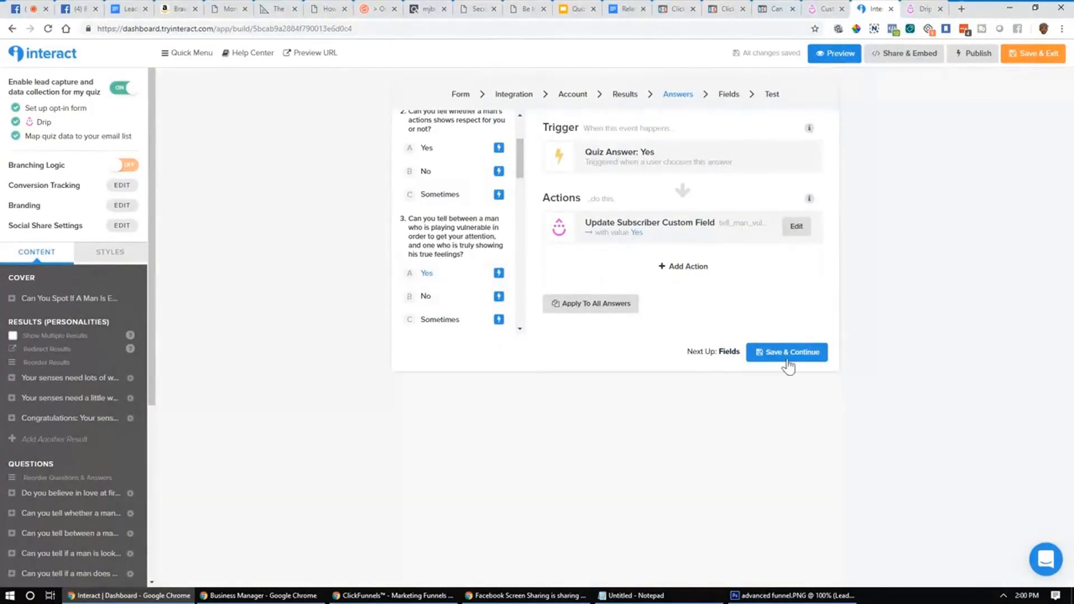
{"action": "scroll", "coordinate": [453, 232], "scroll_direction": "down", "scroll_amount": 15}
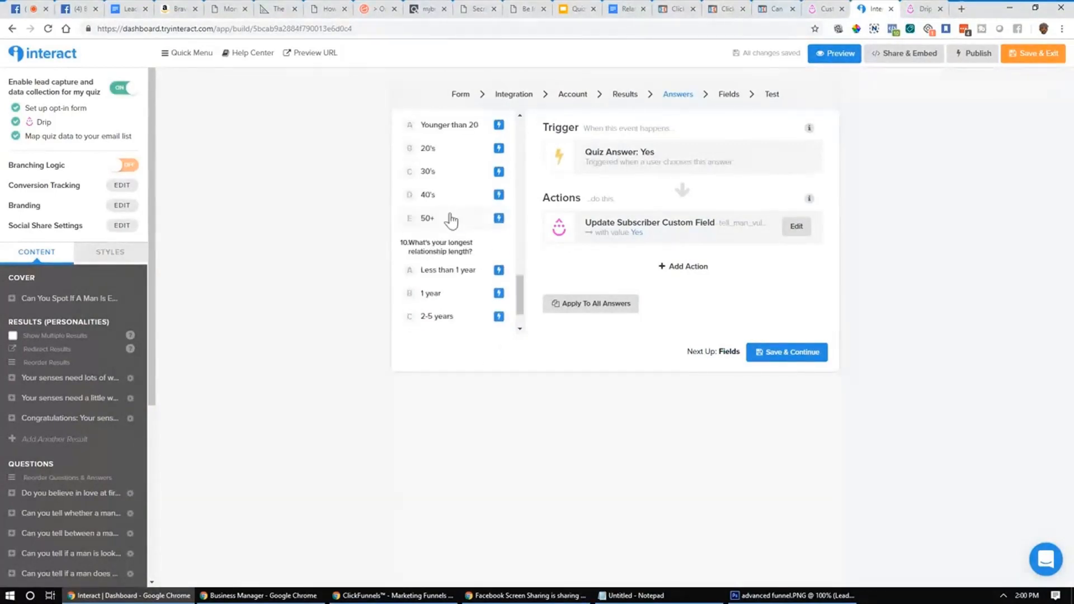
{"action": "left_click", "coordinate": [785, 356]}
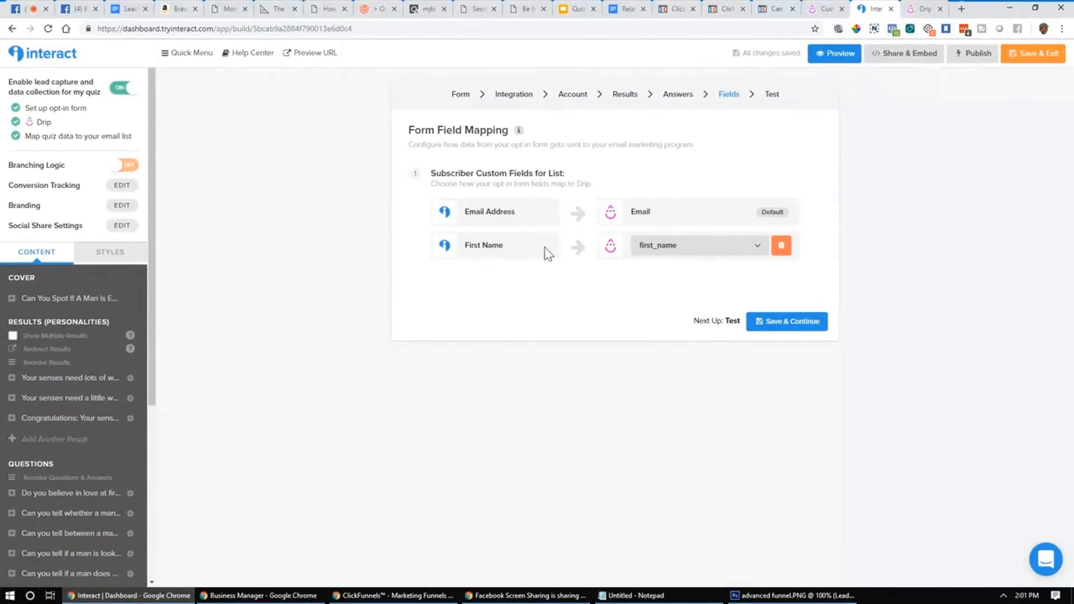
Step: Keep First Name mapped to Drip's first_name field and save the field mappings
{"action": "left_click", "coordinate": [653, 247]}
{"action": "left_click", "coordinate": [602, 303]}
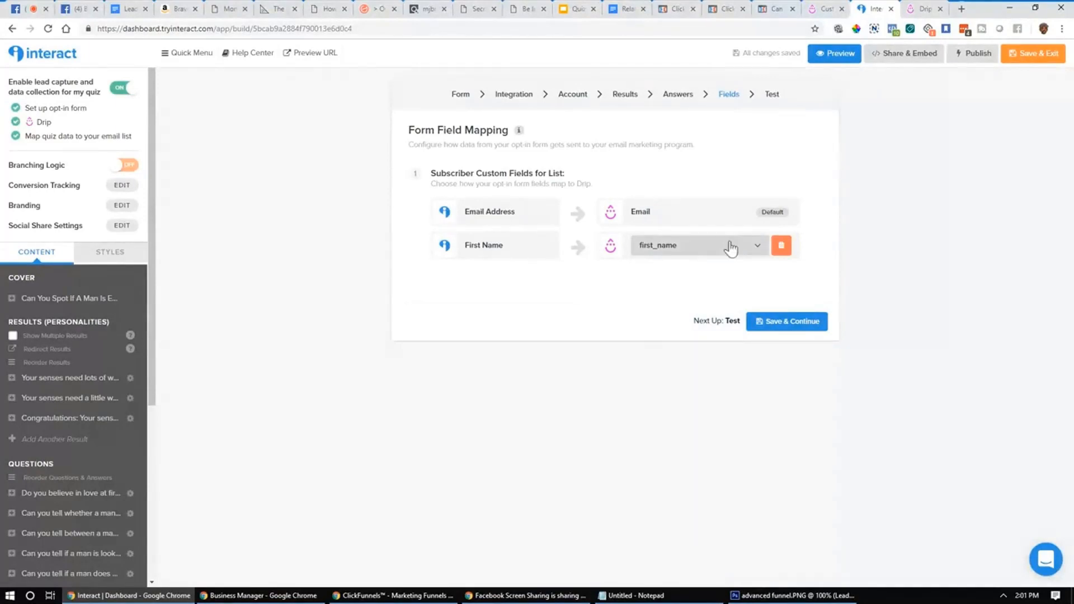
{"action": "left_click", "coordinate": [788, 329]}
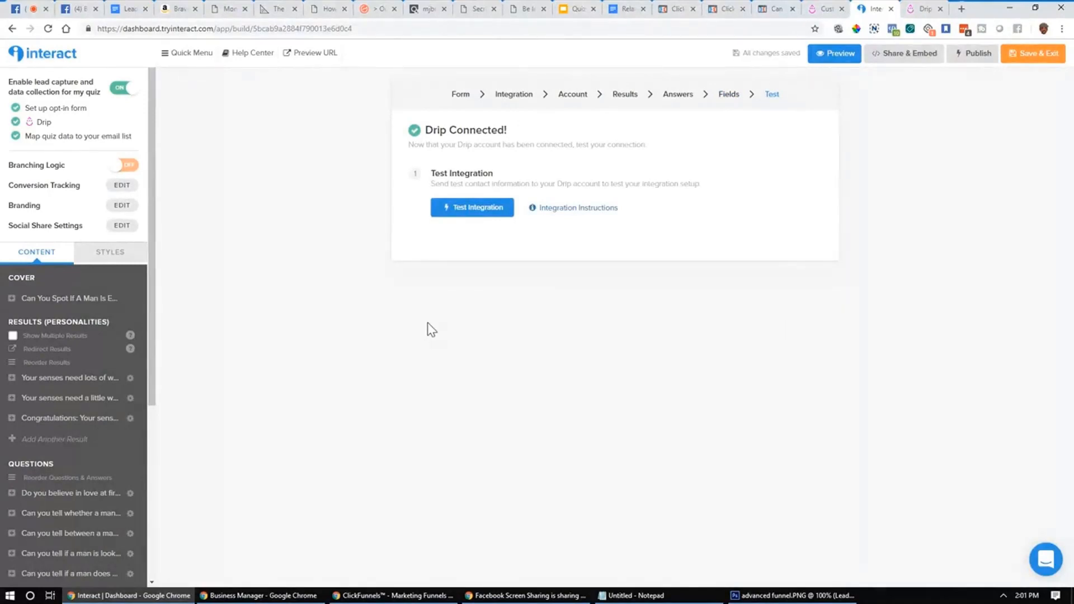
Step: Open the test integration form and enter the test lead's e-mail address
{"action": "left_click", "coordinate": [491, 218]}
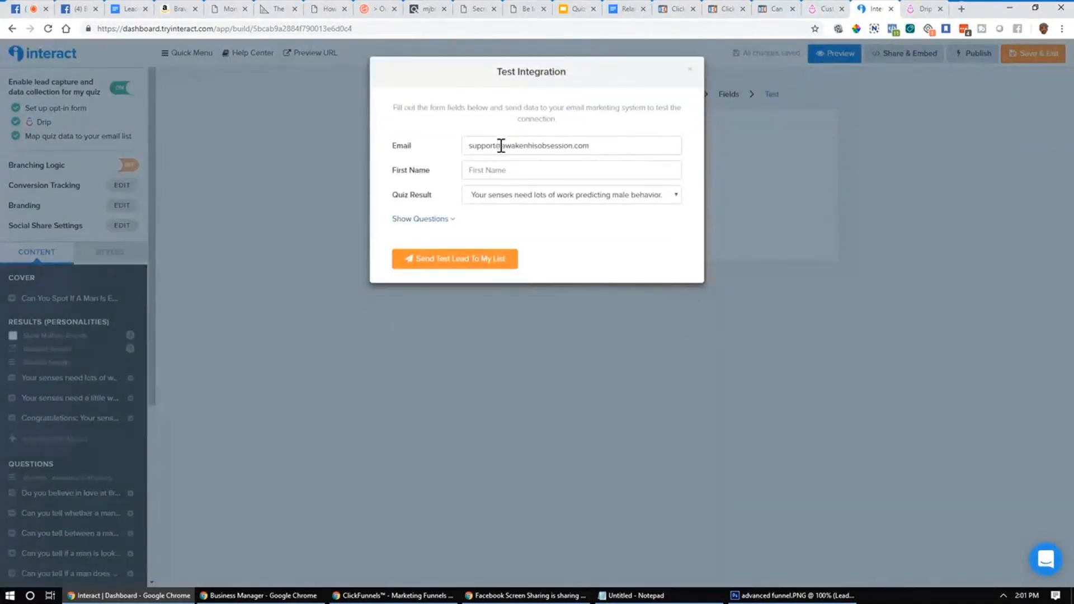
{"action": "left_click_drag", "start_coordinate": [501, 146], "coordinate": [440, 133]}
{"action": "type", "text": "MB"}
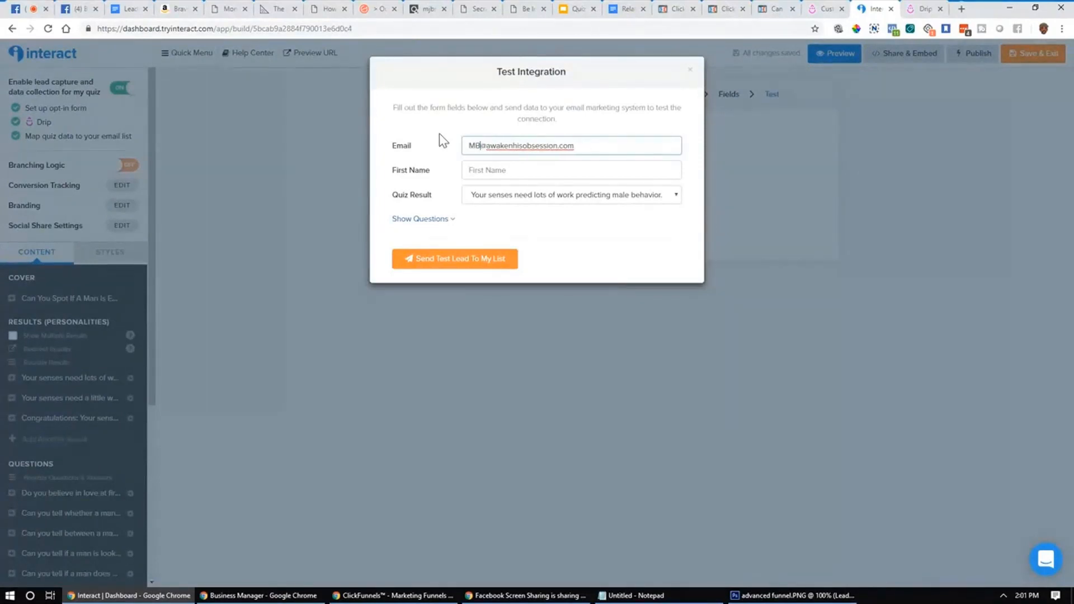
{"action": "key", "text": "BackSpace"}
{"action": "key", "text": "BackSpace"}
{"action": "left_click_drag", "start_coordinate": [608, 146], "coordinate": [512, 137]}
{"action": "type", "text": "gmail"}
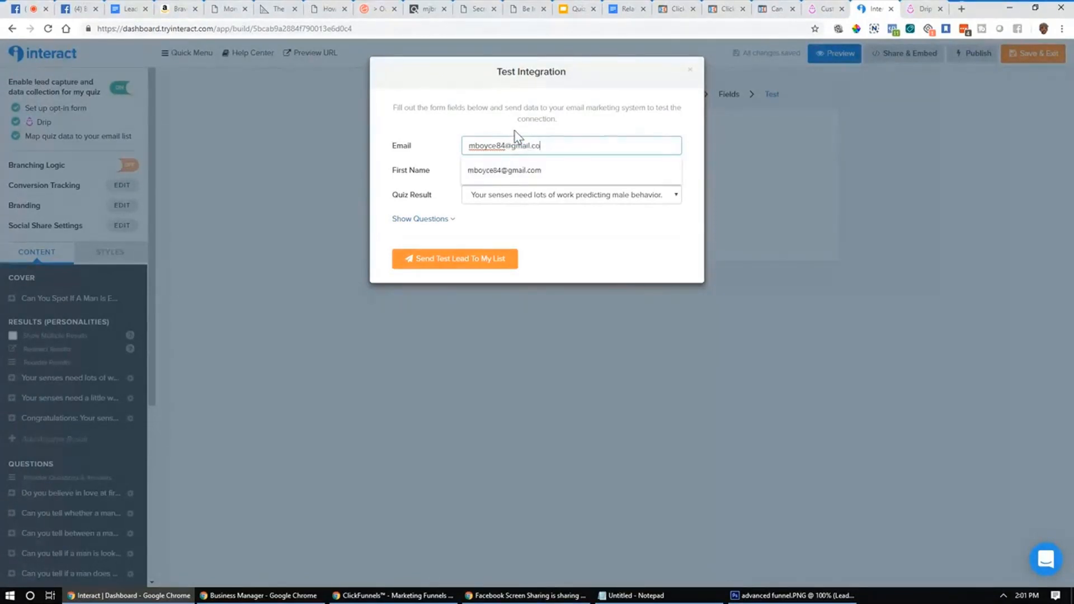
{"action": "left_click", "coordinate": [534, 163]}
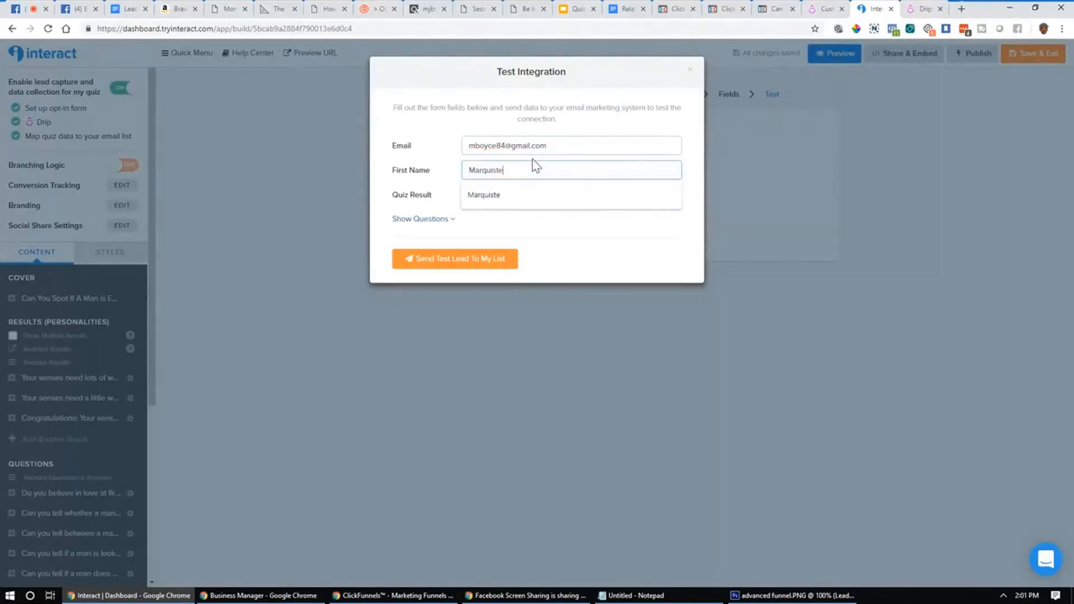
{"action": "left_click", "coordinate": [426, 178]}
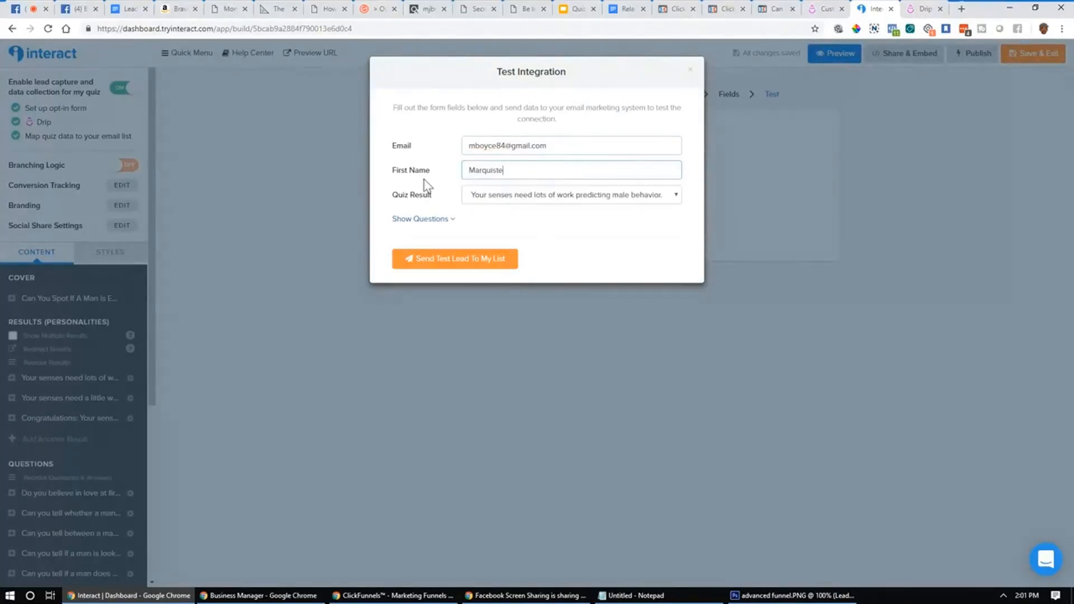
Step: Answer Q2 No, Q3 Sometimes, Q9 30's and Q5 No, then send the test lead
{"action": "left_click", "coordinate": [580, 201]}
{"action": "left_click", "coordinate": [561, 199]}
{"action": "left_click", "coordinate": [442, 219]}
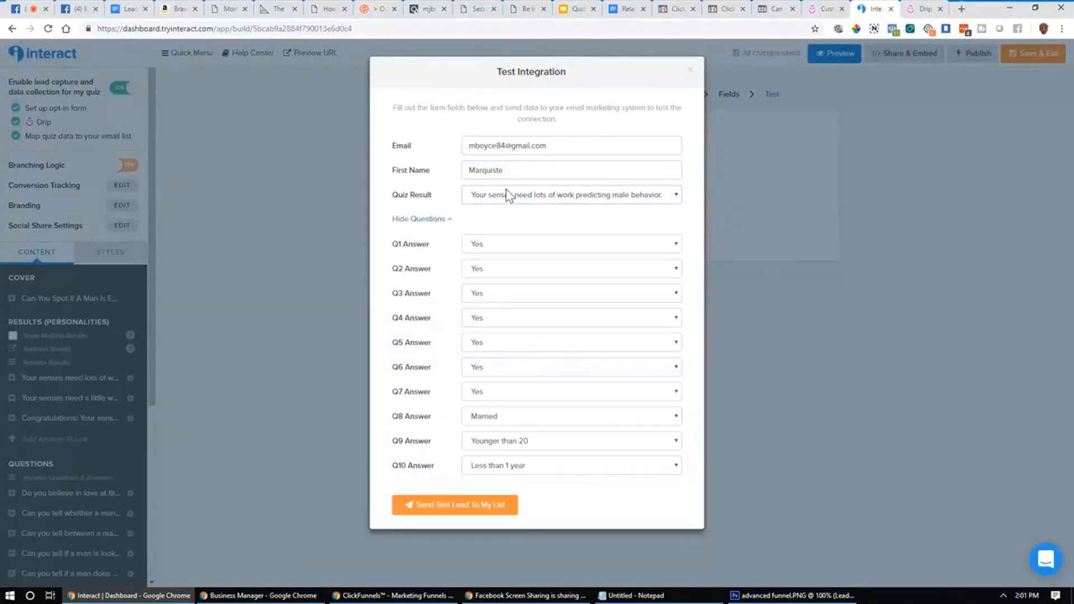
{"action": "left_click", "coordinate": [523, 268]}
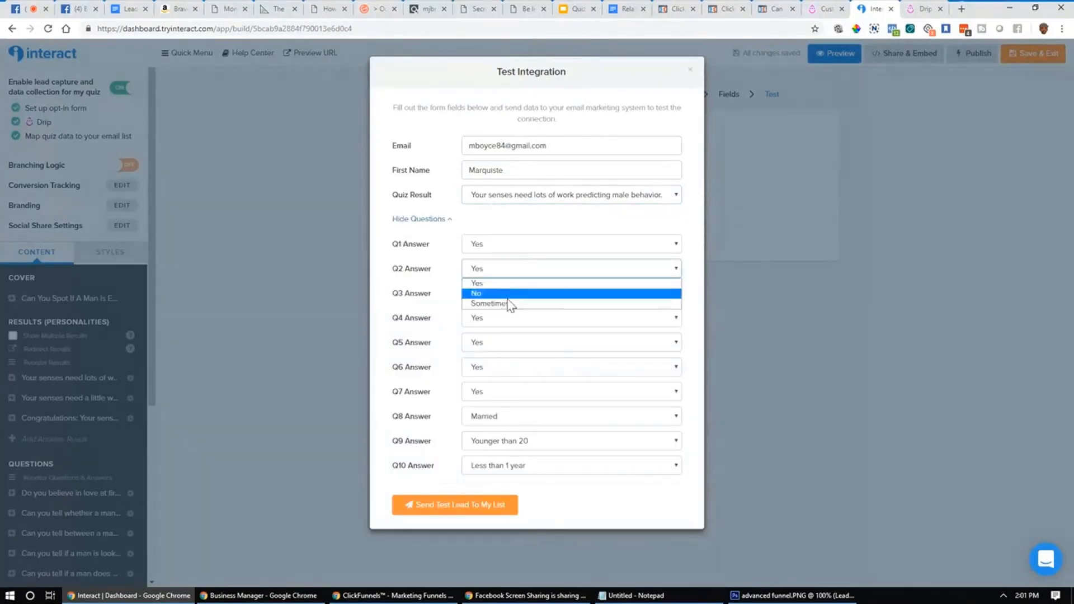
{"action": "left_click", "coordinate": [509, 290]}
{"action": "left_click", "coordinate": [515, 293]}
{"action": "left_click", "coordinate": [493, 327]}
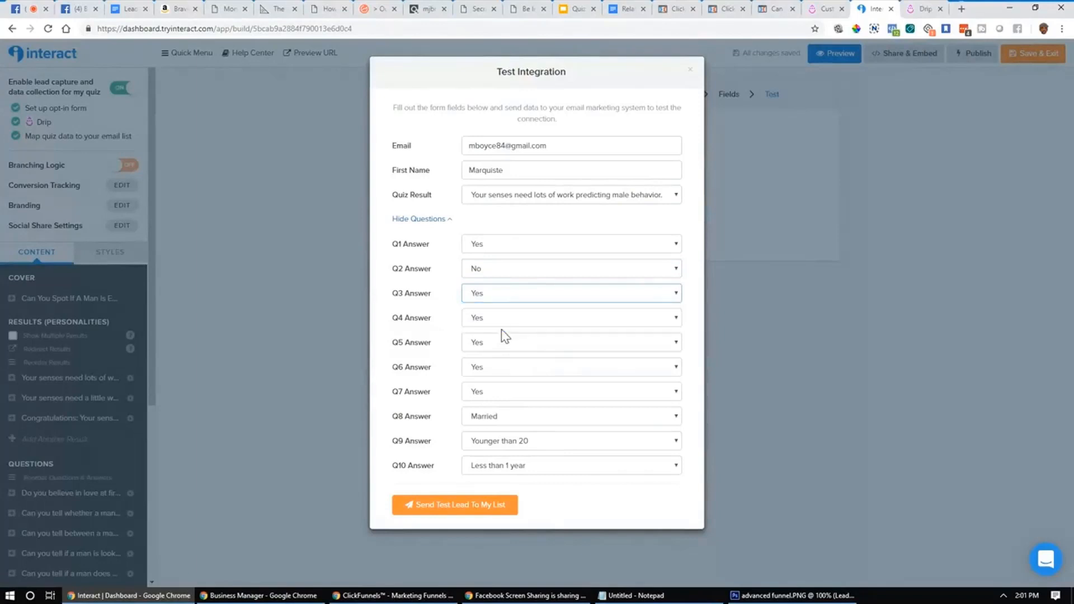
{"action": "left_click", "coordinate": [526, 441]}
{"action": "left_click", "coordinate": [514, 476]}
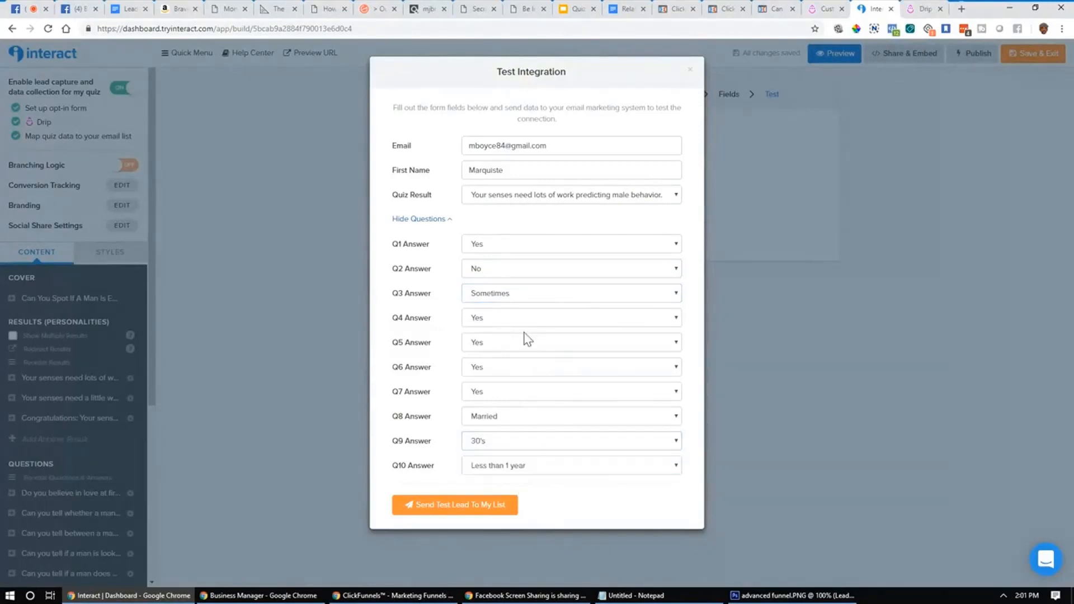
{"action": "left_click", "coordinate": [525, 341]}
{"action": "left_click", "coordinate": [500, 368]}
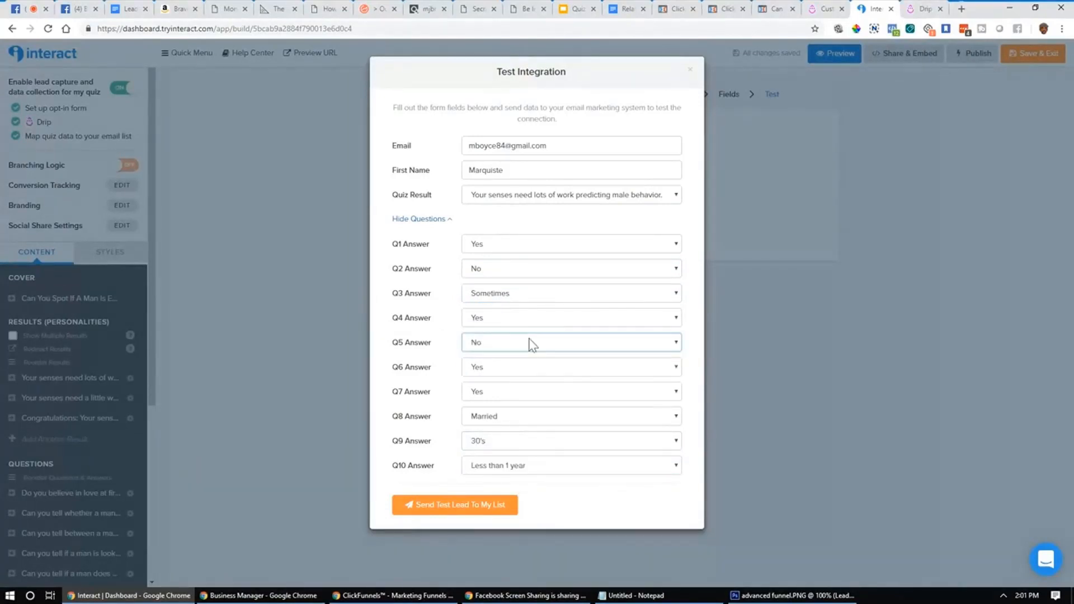
{"action": "left_click", "coordinate": [455, 506]}
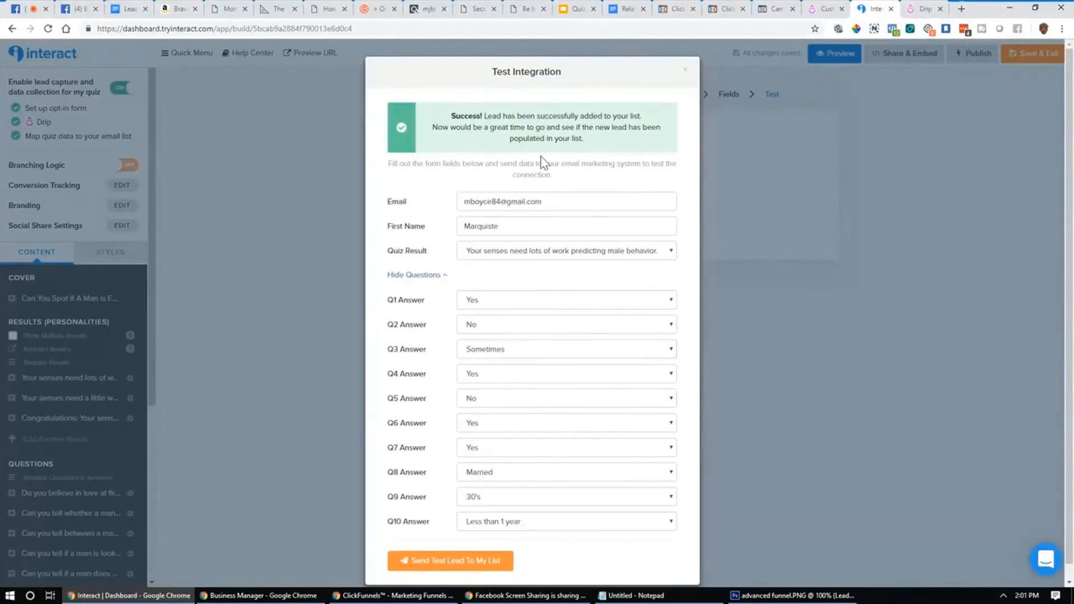
Step: Open the test subscriber's profile from Drip's Subscribers list
{"action": "left_click", "coordinate": [822, 9]}
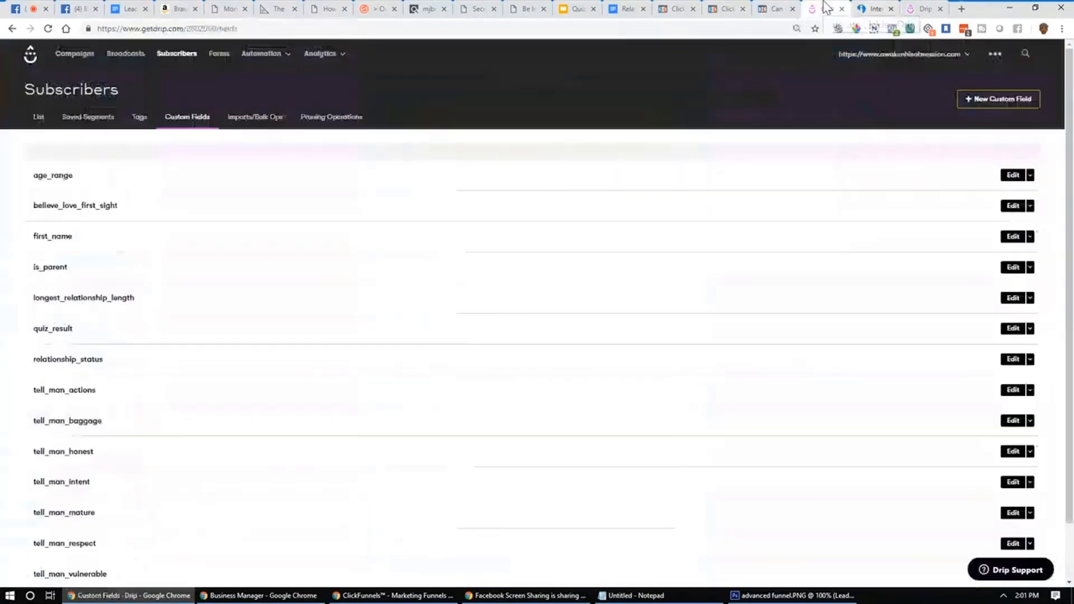
{"action": "left_click", "coordinate": [177, 54]}
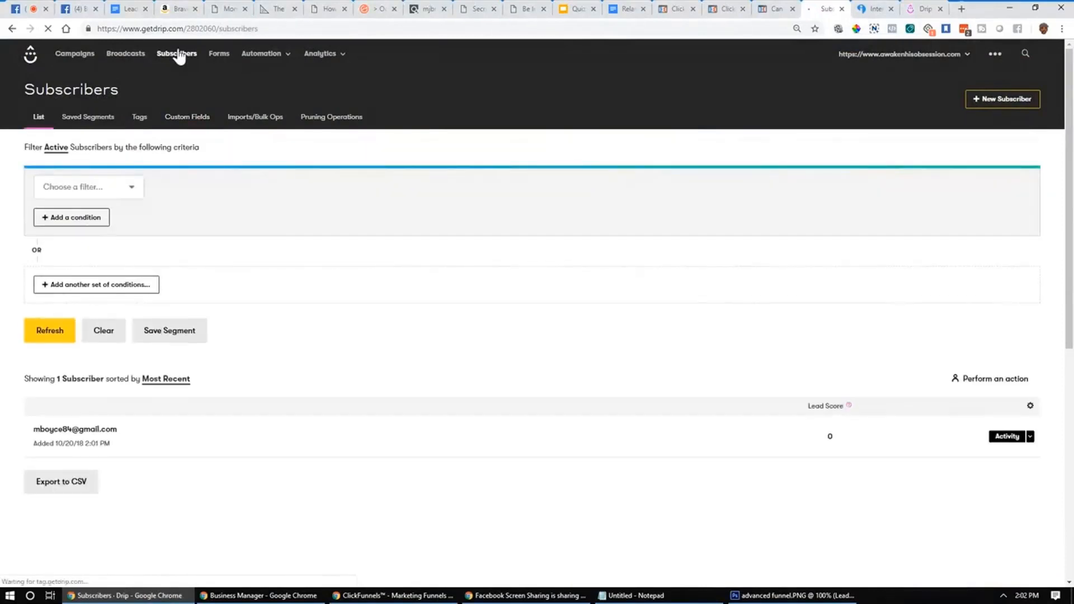
{"action": "left_click", "coordinate": [93, 435]}
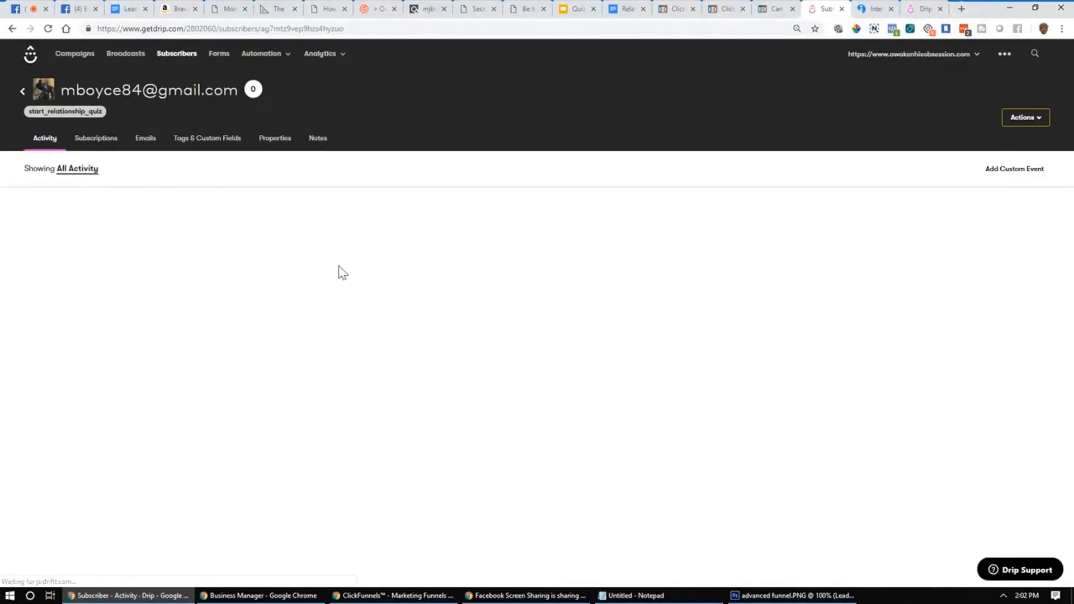
{"action": "left_click", "coordinate": [48, 139]}
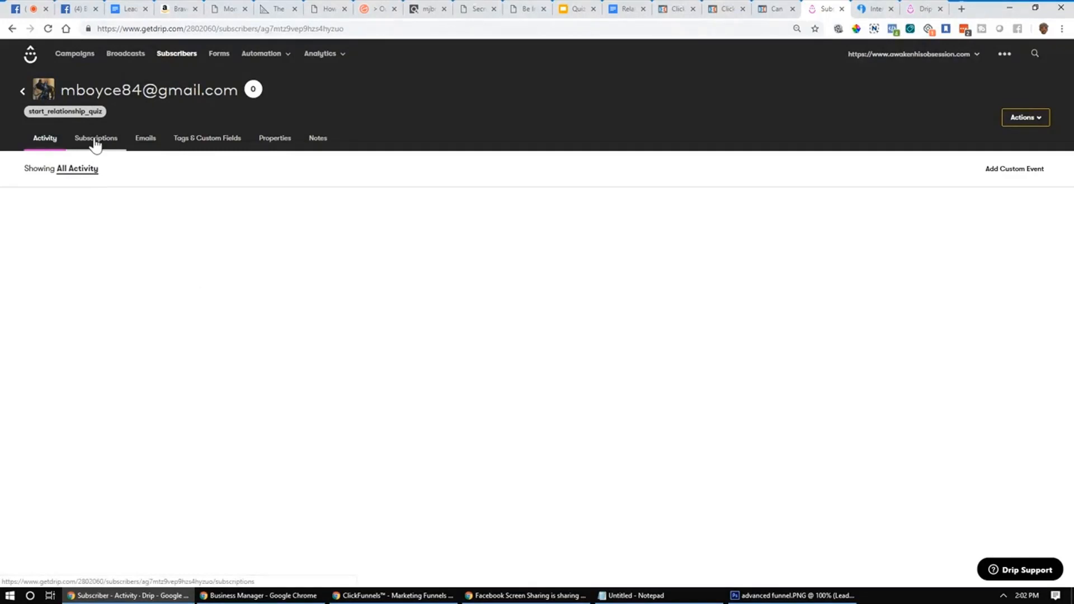
{"action": "left_click", "coordinate": [199, 143]}
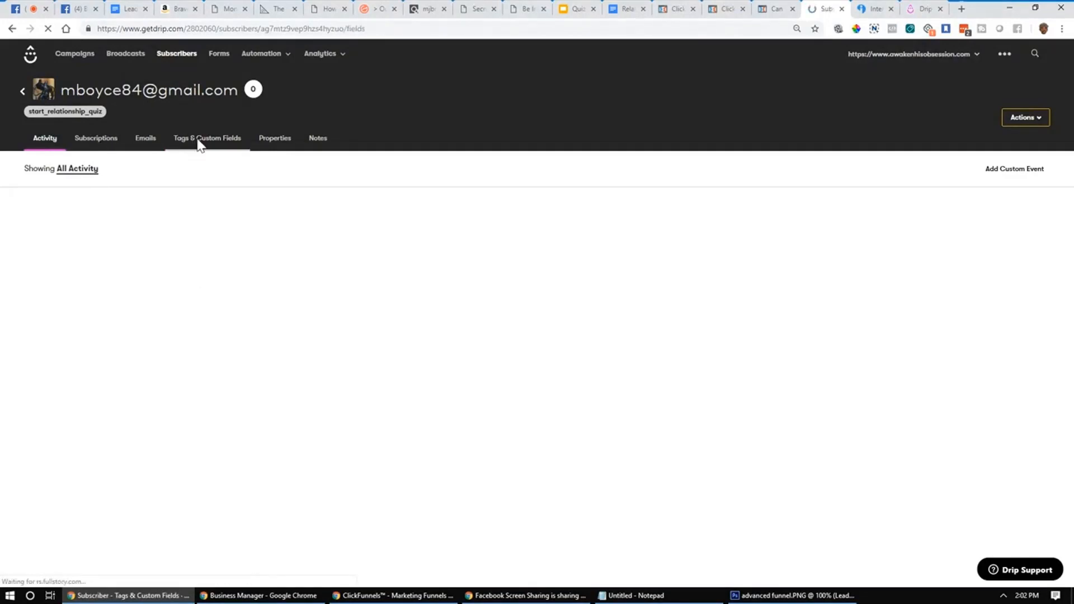
{"action": "left_click", "coordinate": [38, 142]}
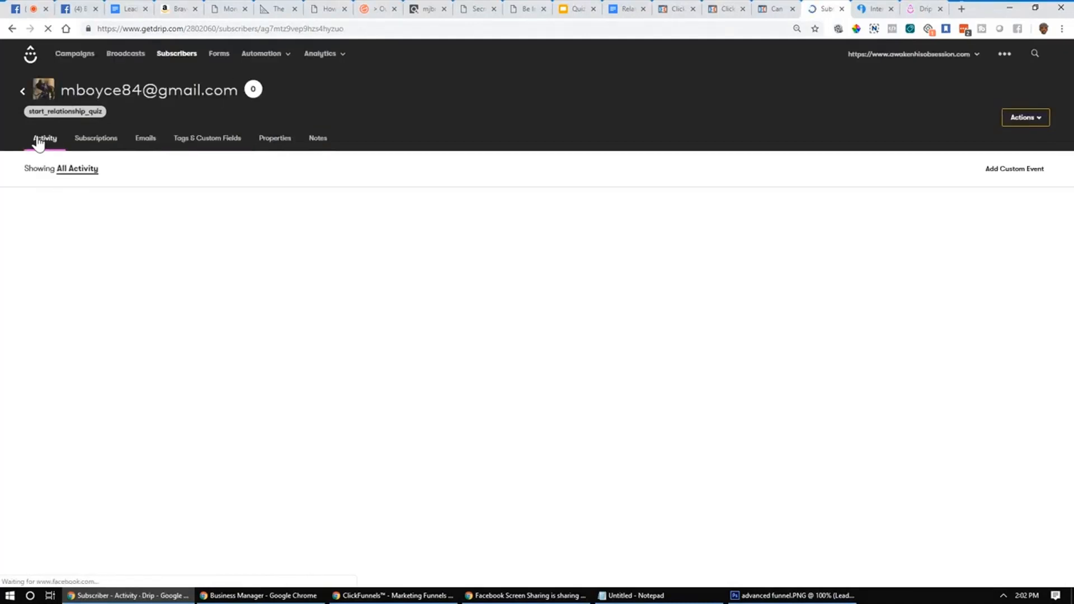
Step: Open Tags & Custom Fields in a new tab, keeping the activity feed on all activity
{"action": "right_click", "coordinate": [208, 142]}
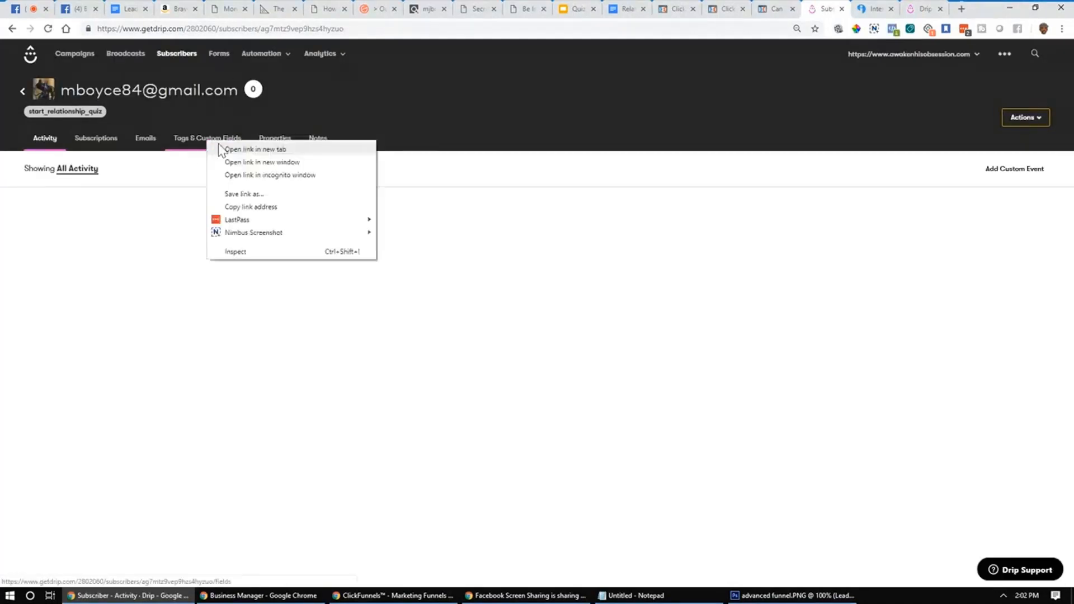
{"action": "left_click", "coordinate": [254, 150]}
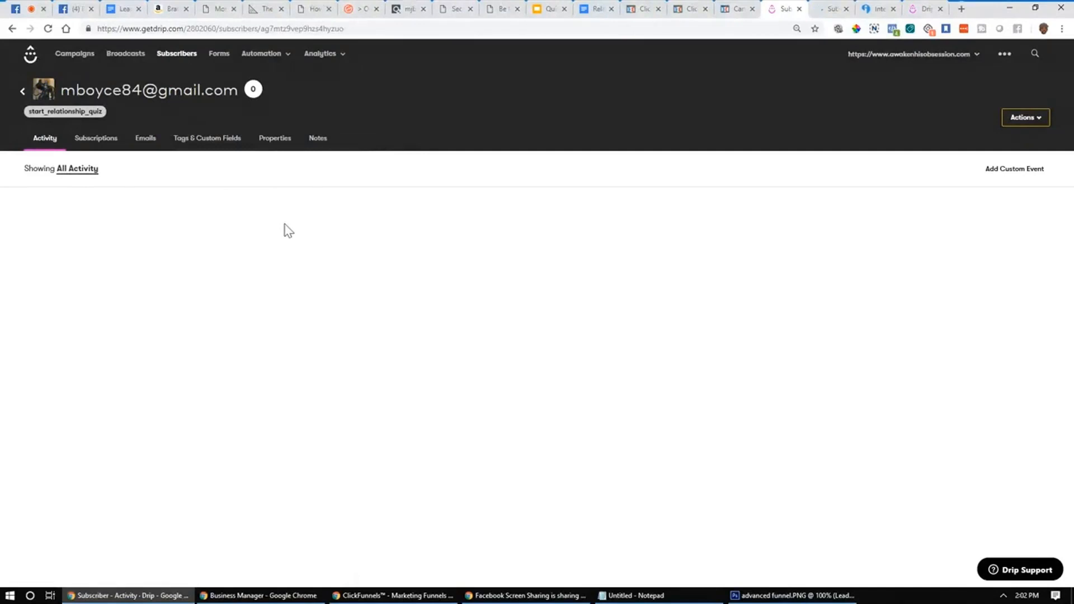
{"action": "left_click", "coordinate": [98, 170]}
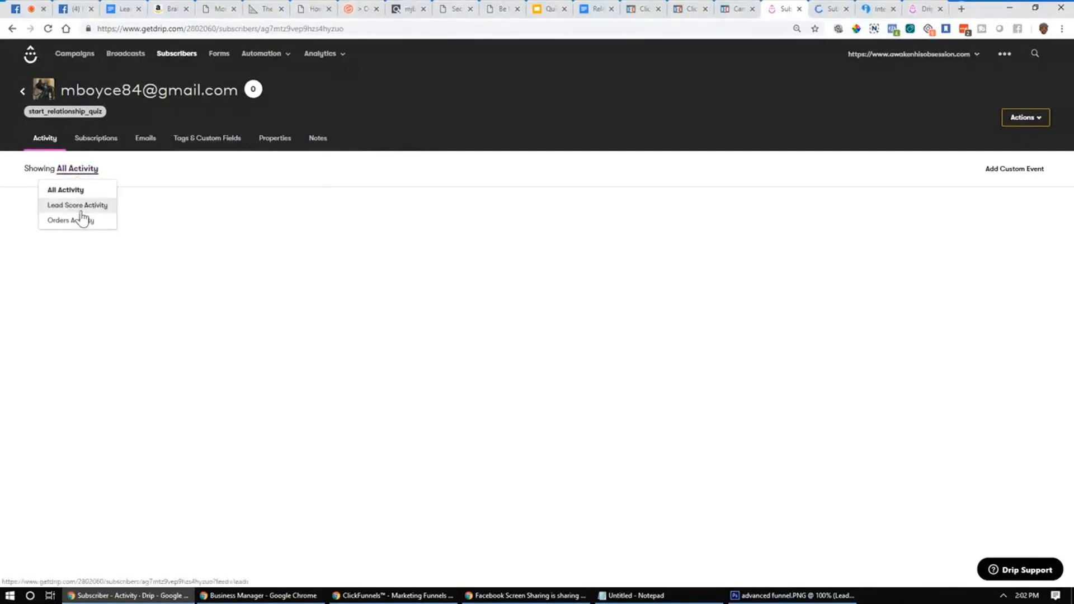
{"action": "left_click", "coordinate": [84, 204]}
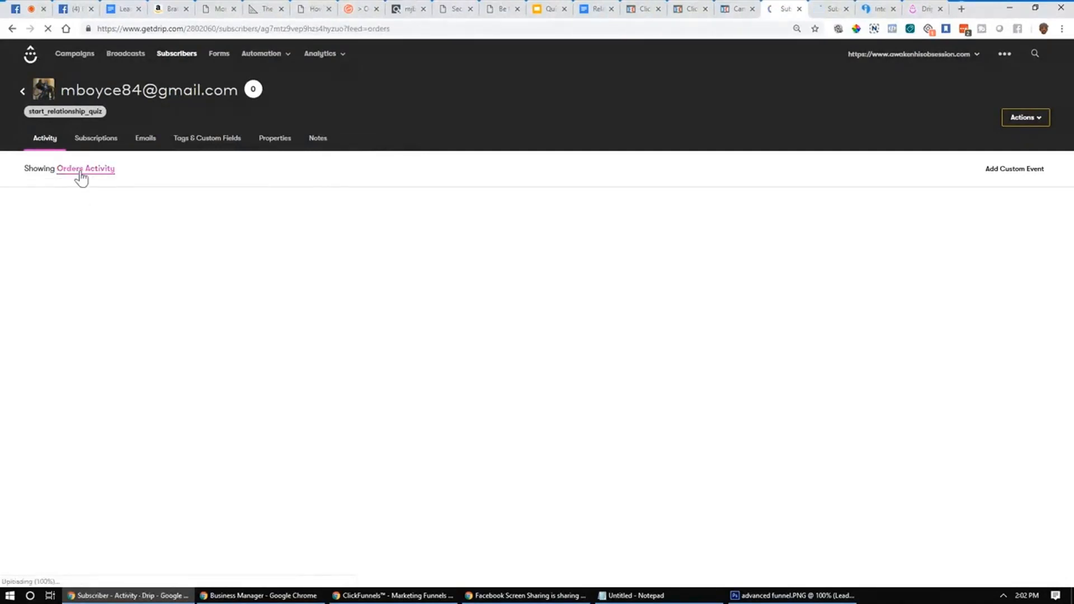
{"action": "left_click", "coordinate": [79, 171]}
{"action": "left_click", "coordinate": [76, 186]}
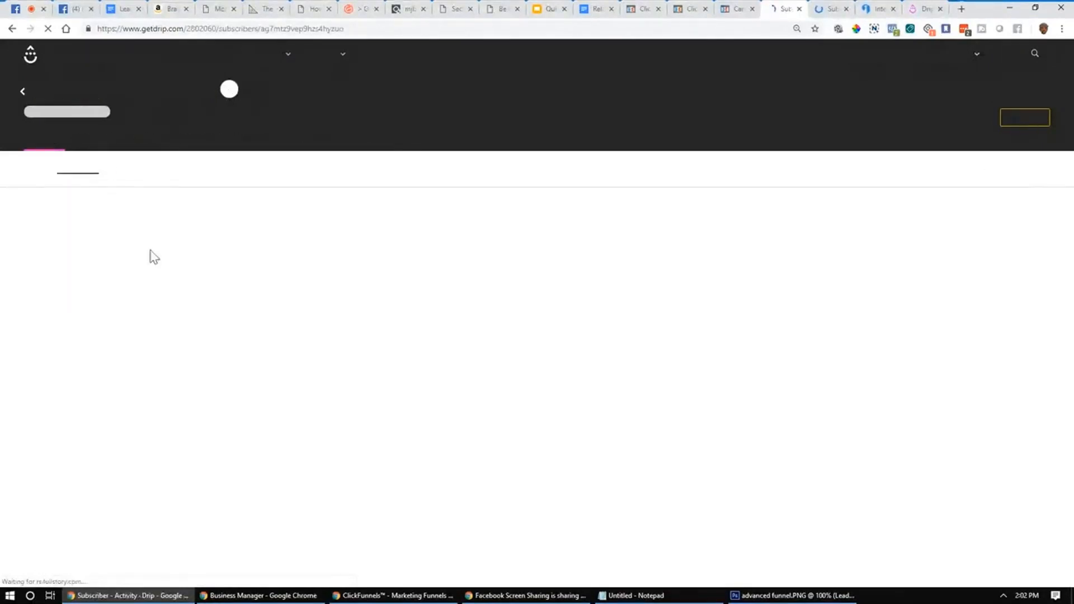
Step: Check the subscriber's custom field values, such as age_range 30's and relationship_status Married
{"action": "left_click", "coordinate": [831, 8]}
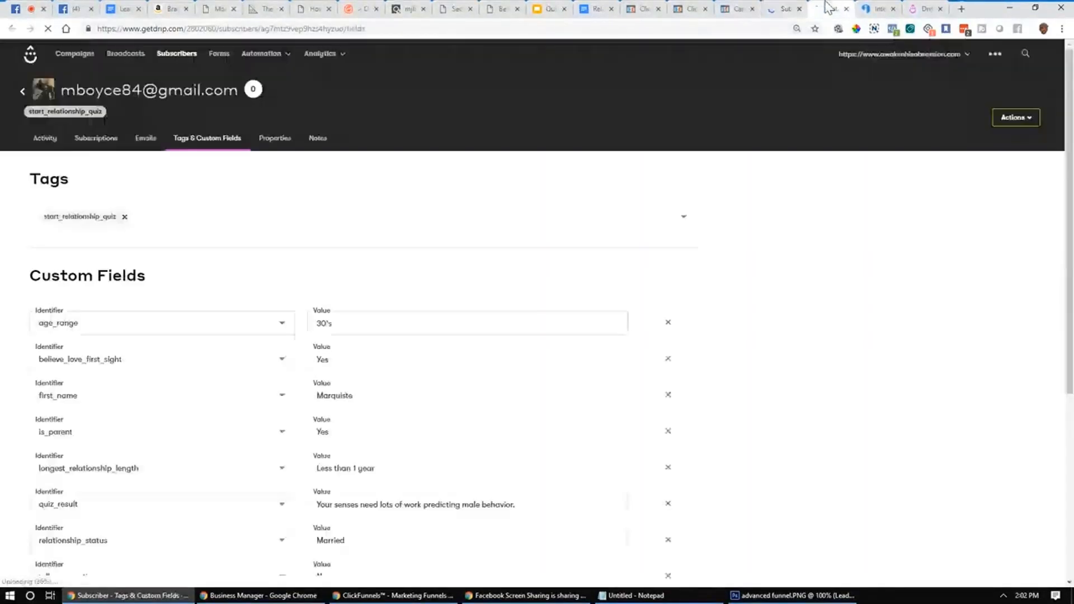
{"action": "left_click", "coordinate": [790, 4]}
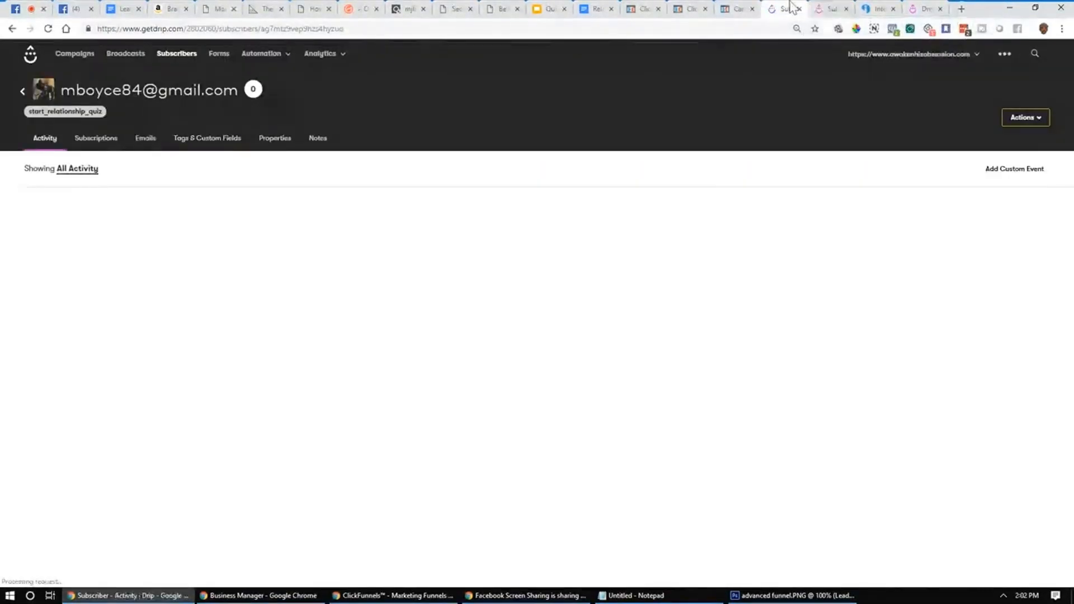
{"action": "left_click", "coordinate": [827, 7]}
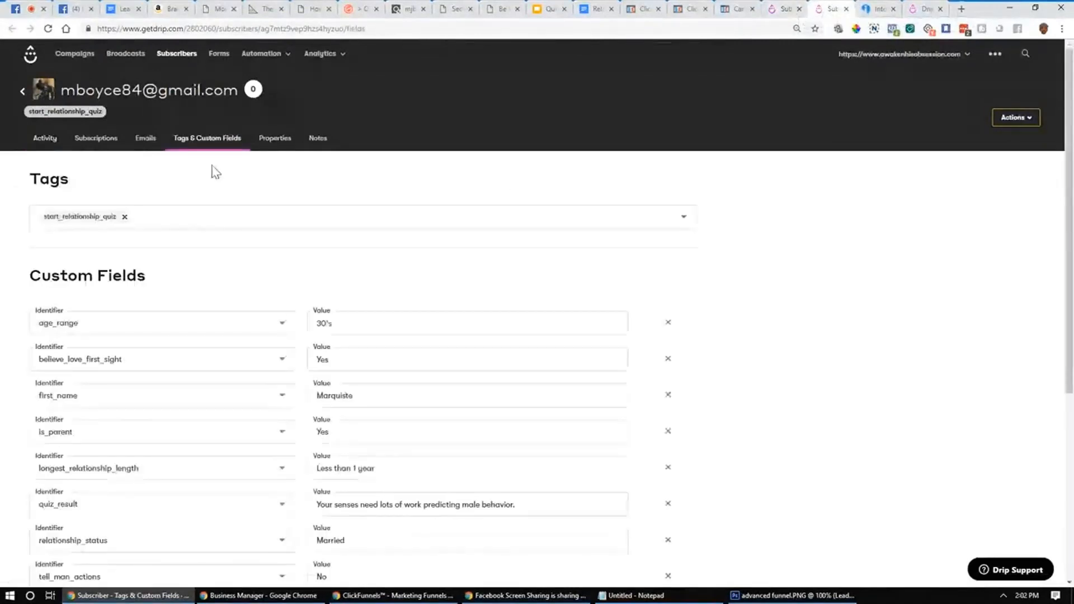
{"action": "scroll", "coordinate": [423, 179], "scroll_direction": "down", "scroll_amount": 2}
{"action": "scroll", "coordinate": [386, 184], "scroll_direction": "down", "scroll_amount": 3}
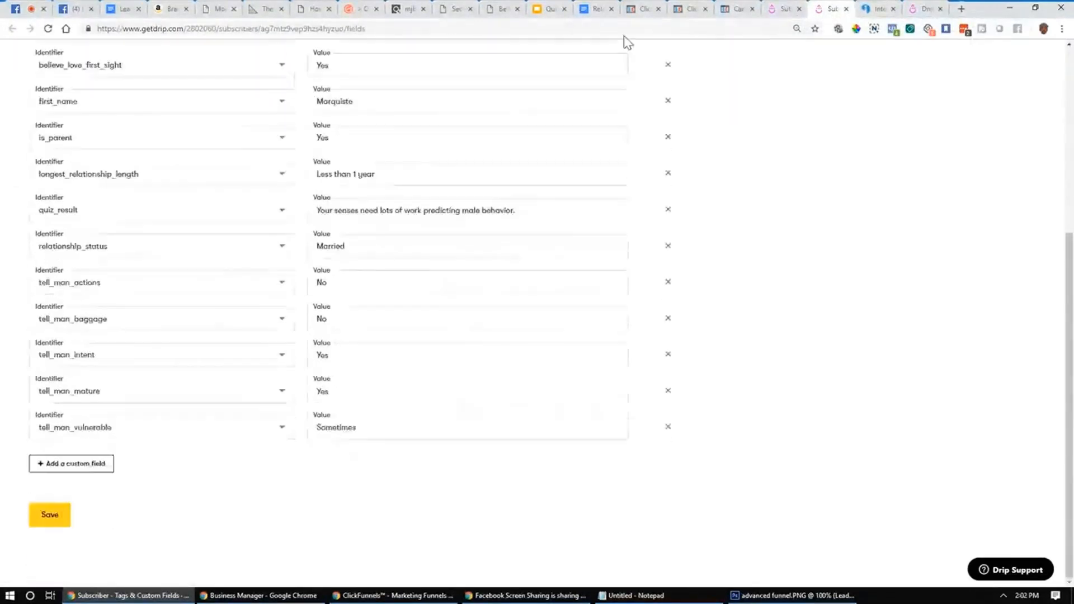
{"action": "left_click", "coordinate": [802, 7]}
{"action": "left_click", "coordinate": [827, 7]}
{"action": "scroll", "coordinate": [703, 112], "scroll_direction": "up", "scroll_amount": 5}
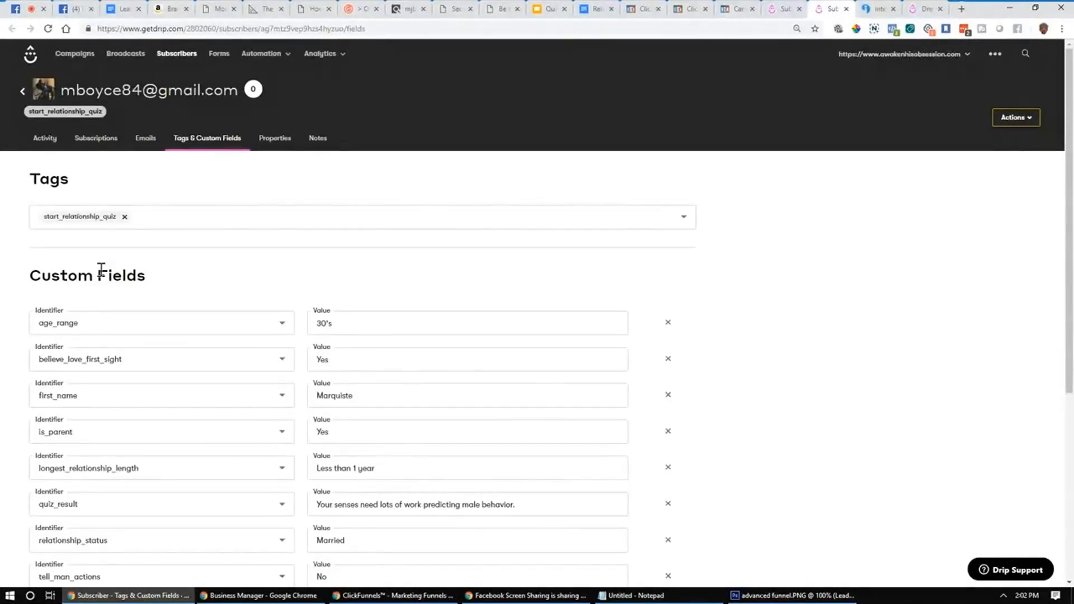
{"action": "scroll", "coordinate": [106, 271], "scroll_direction": "down", "scroll_amount": 1}
{"action": "scroll", "coordinate": [158, 254], "scroll_direction": "down", "scroll_amount": 1}
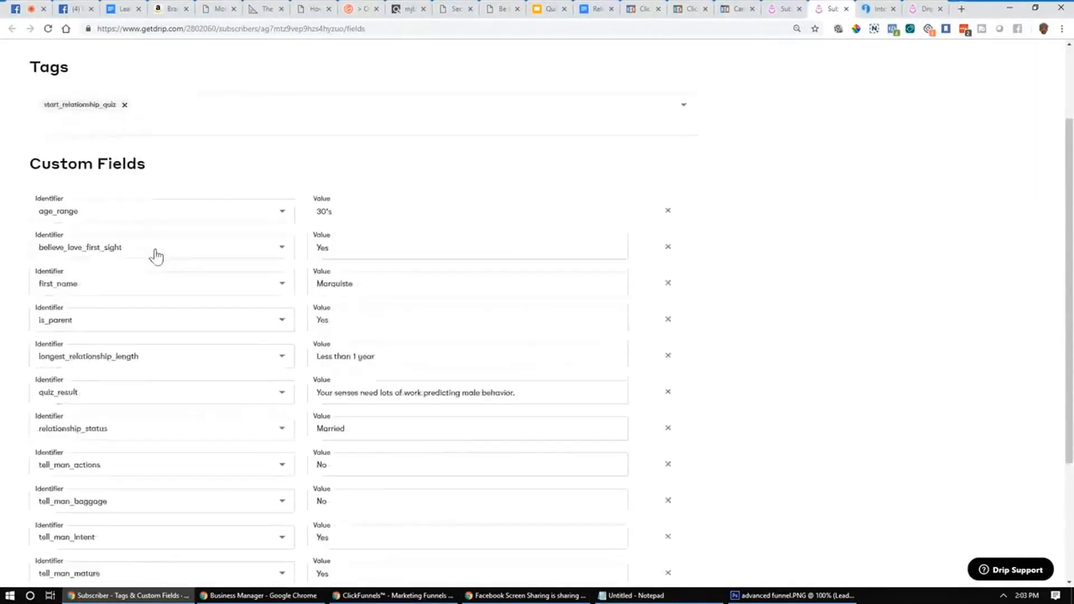
{"action": "scroll", "coordinate": [168, 218], "scroll_direction": "down", "scroll_amount": 2}
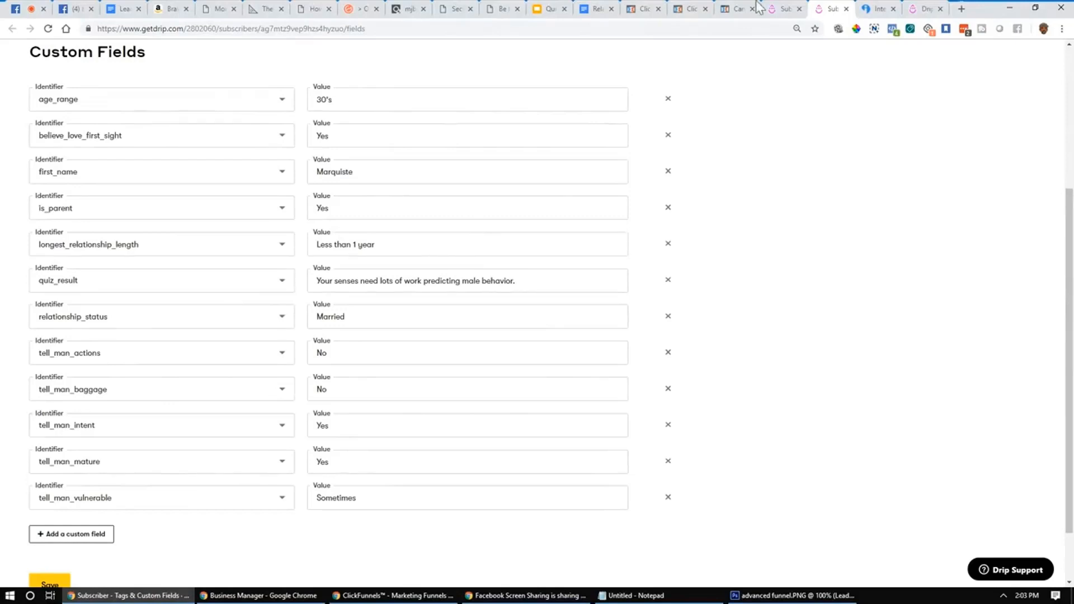
{"action": "left_click", "coordinate": [776, 6]}
{"action": "left_click", "coordinate": [832, 8]}
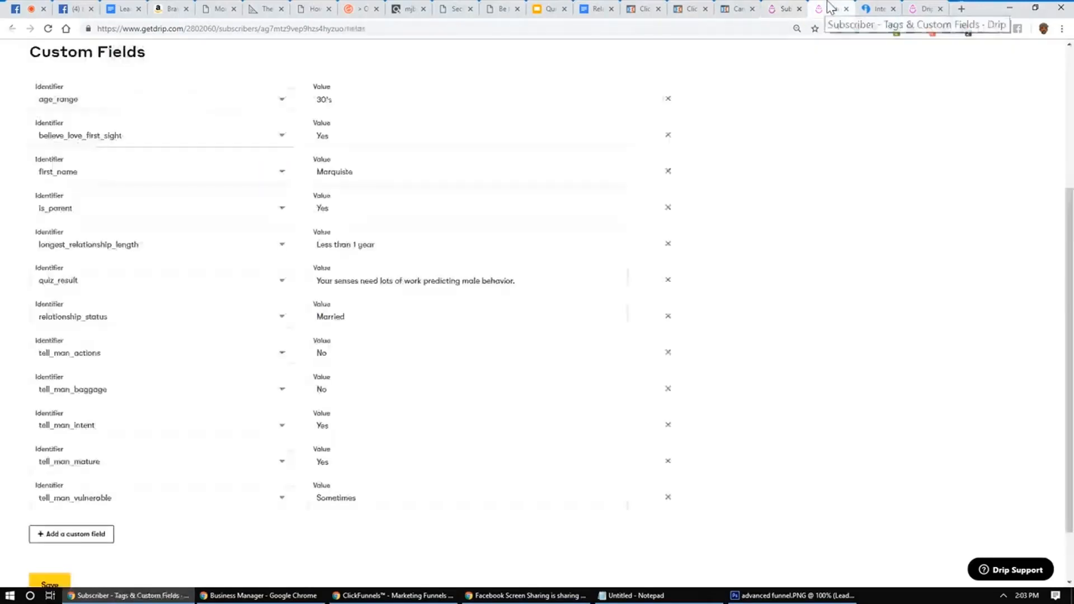
Step: Close the duplicate Drip activity tab
{"action": "left_click", "coordinate": [555, 8]}
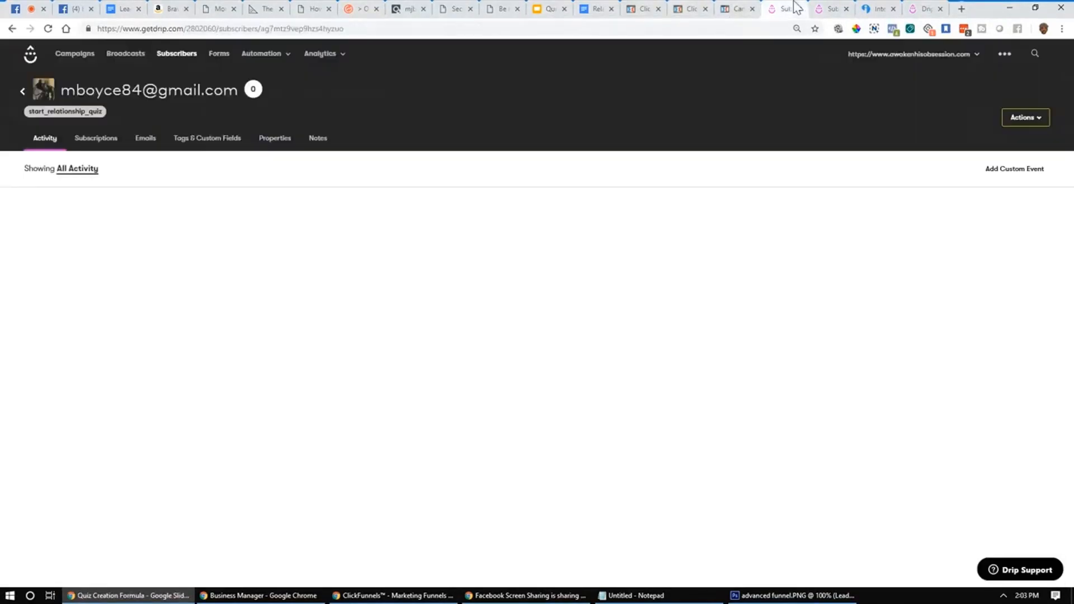
{"action": "left_click", "coordinate": [786, 8]}
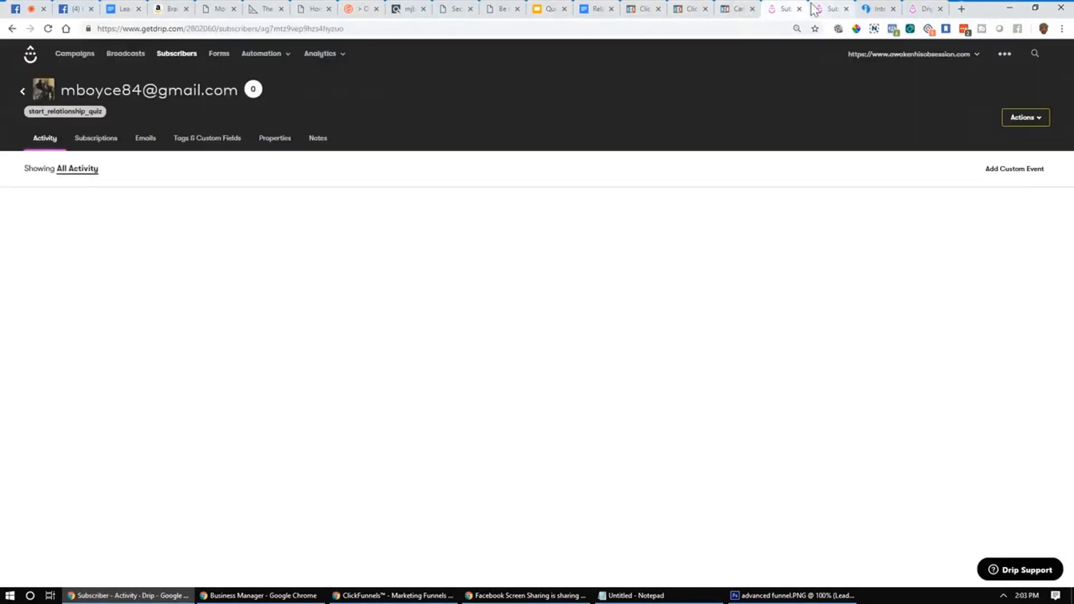
{"action": "left_click", "coordinate": [799, 8]}
{"action": "left_click", "coordinate": [553, 8]}
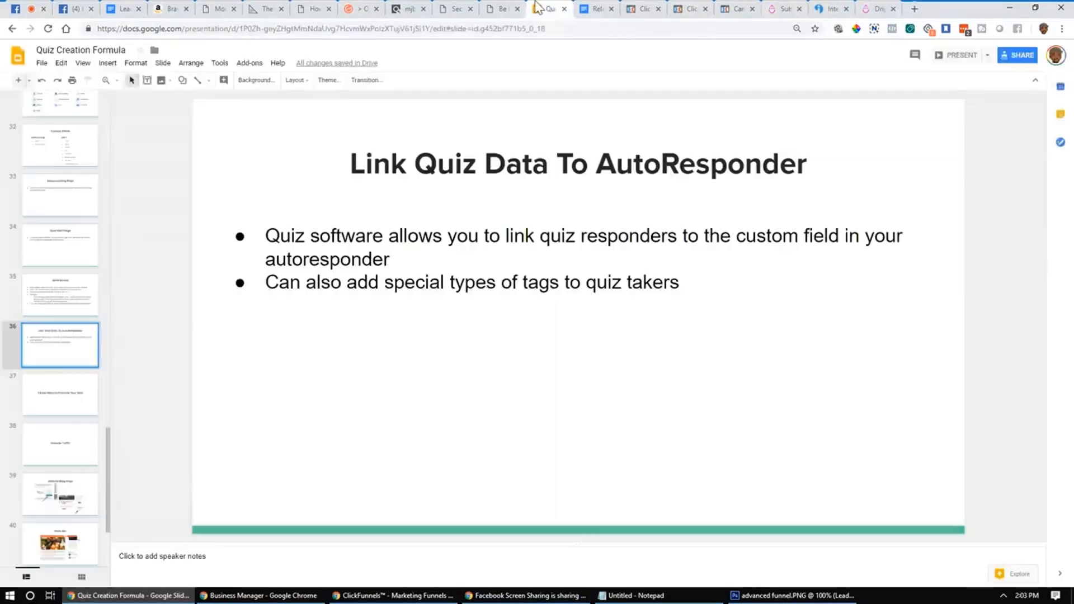
Step: Revisit slides 37 and 36 in Quiz Creation Formula, then return to Drip's custom fields
{"action": "left_click", "coordinate": [53, 410]}
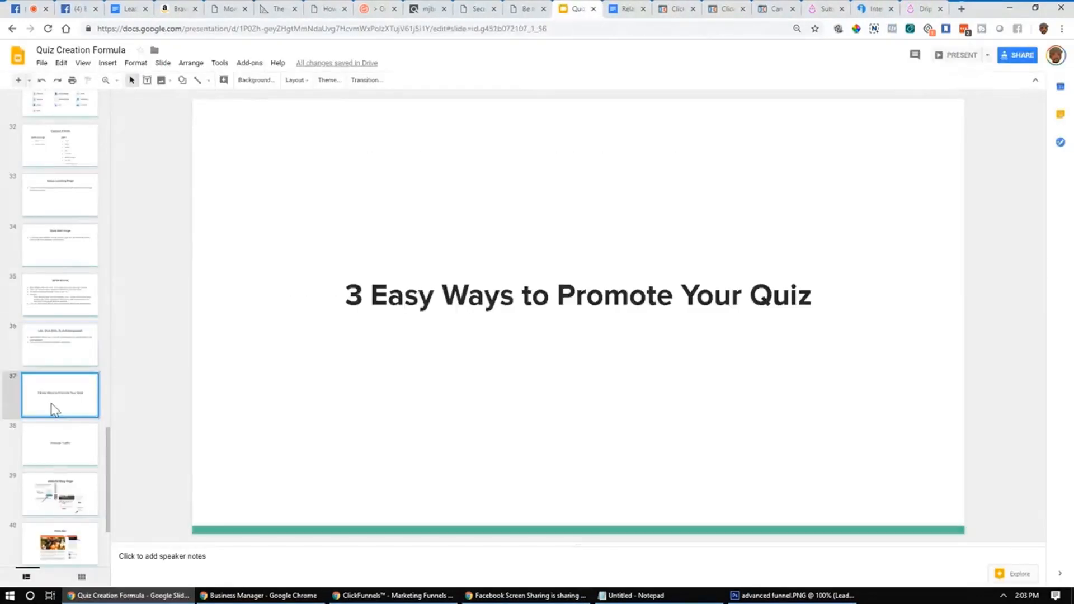
{"action": "left_click", "coordinate": [55, 344]}
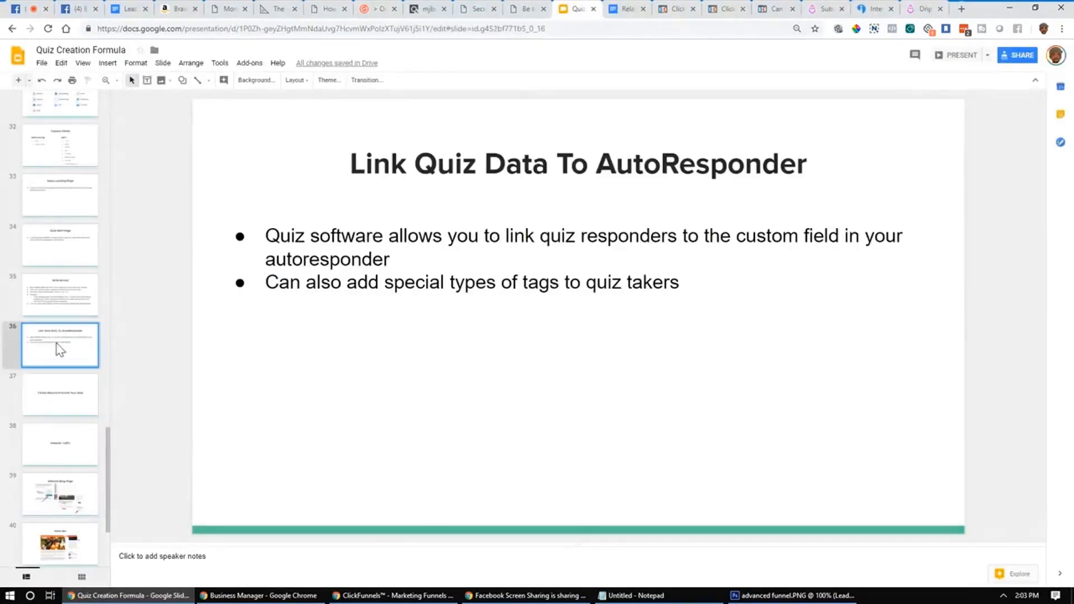
{"action": "left_click", "coordinate": [839, 8]}
{"action": "scroll", "coordinate": [254, 243], "scroll_direction": "up", "scroll_amount": 5}
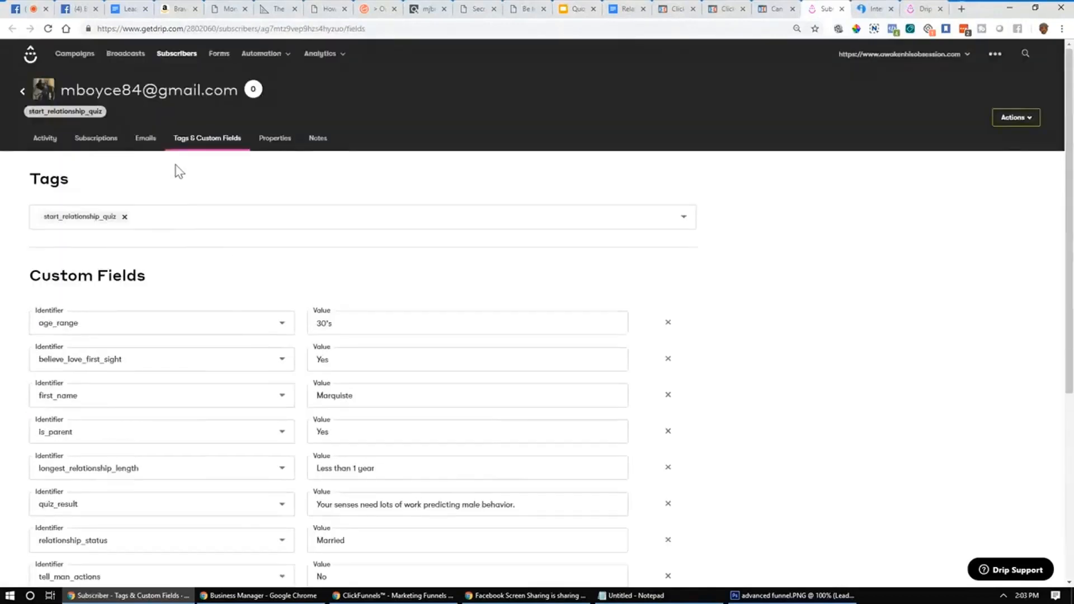
Step: Open the His Secret Obsession campaign and edit its first email, URGENT: Your Relationship Quiz Results
{"action": "left_click", "coordinate": [147, 138]}
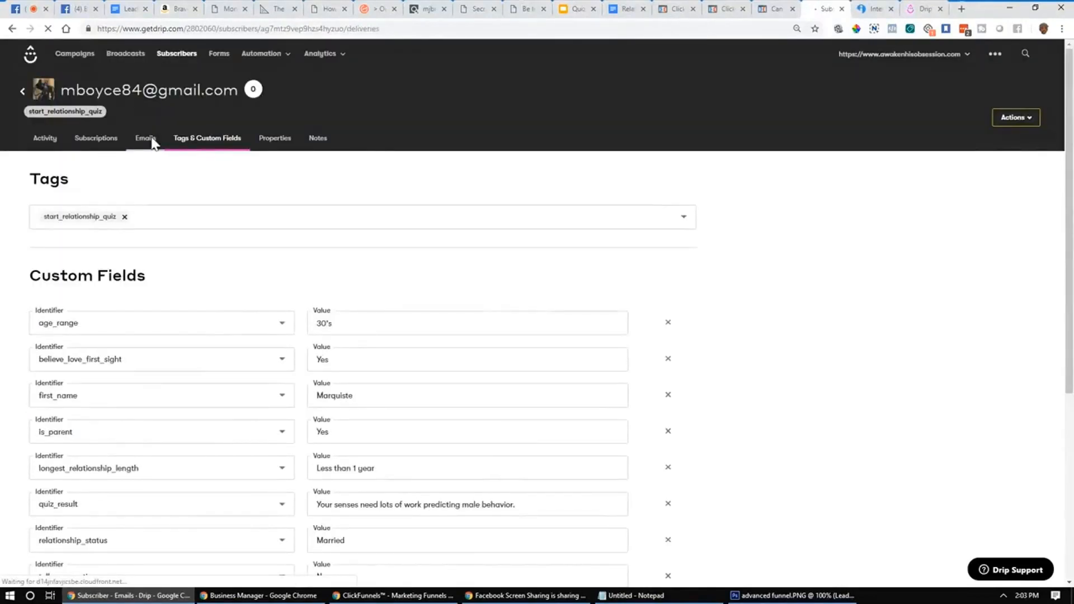
{"action": "left_click", "coordinate": [75, 54]}
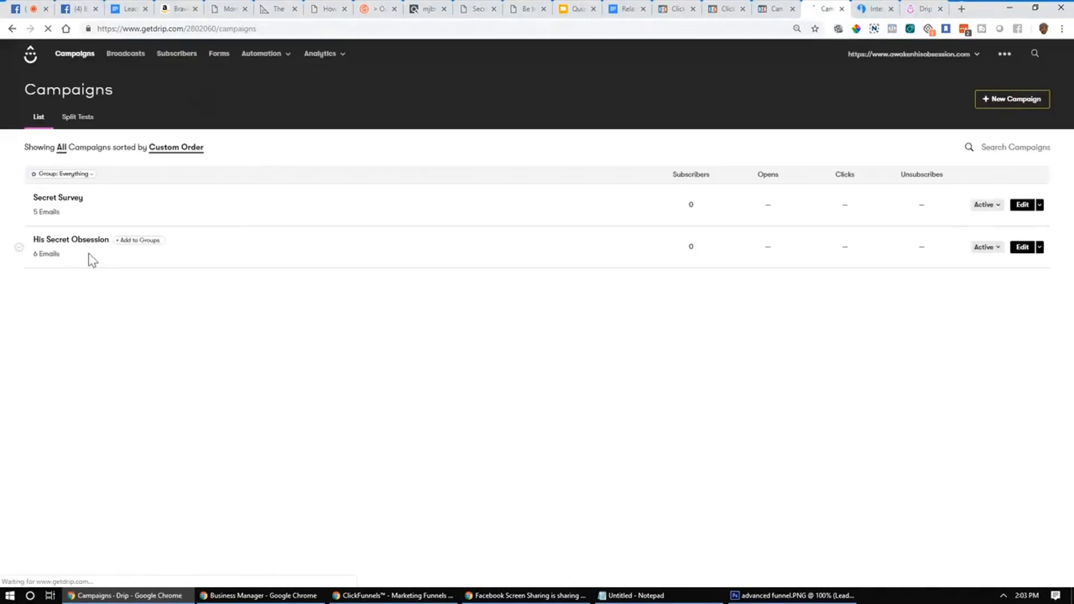
{"action": "left_click", "coordinate": [47, 245]}
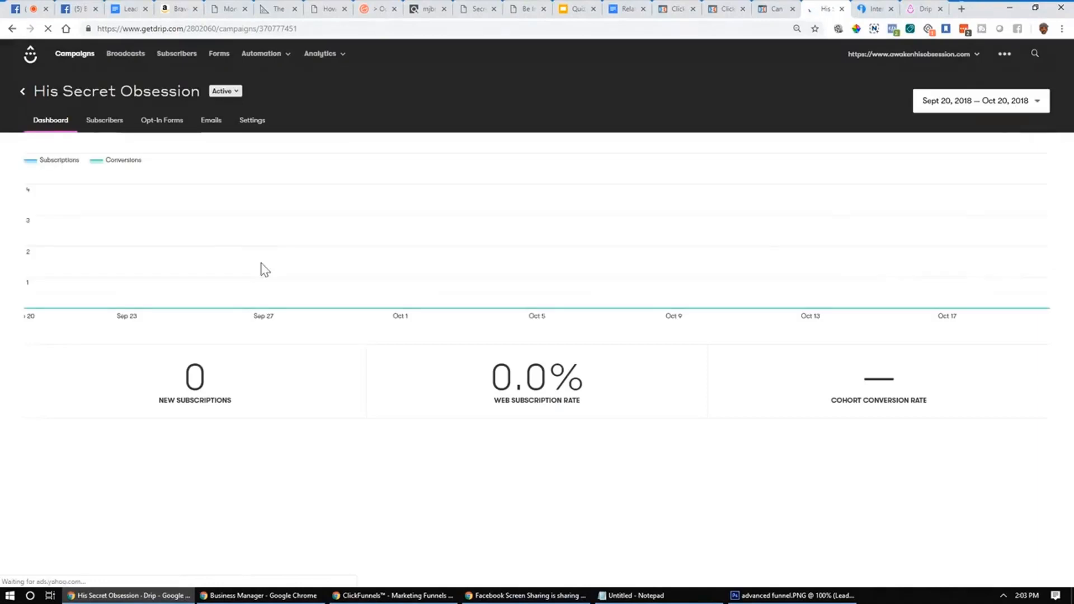
{"action": "left_click", "coordinate": [211, 128]}
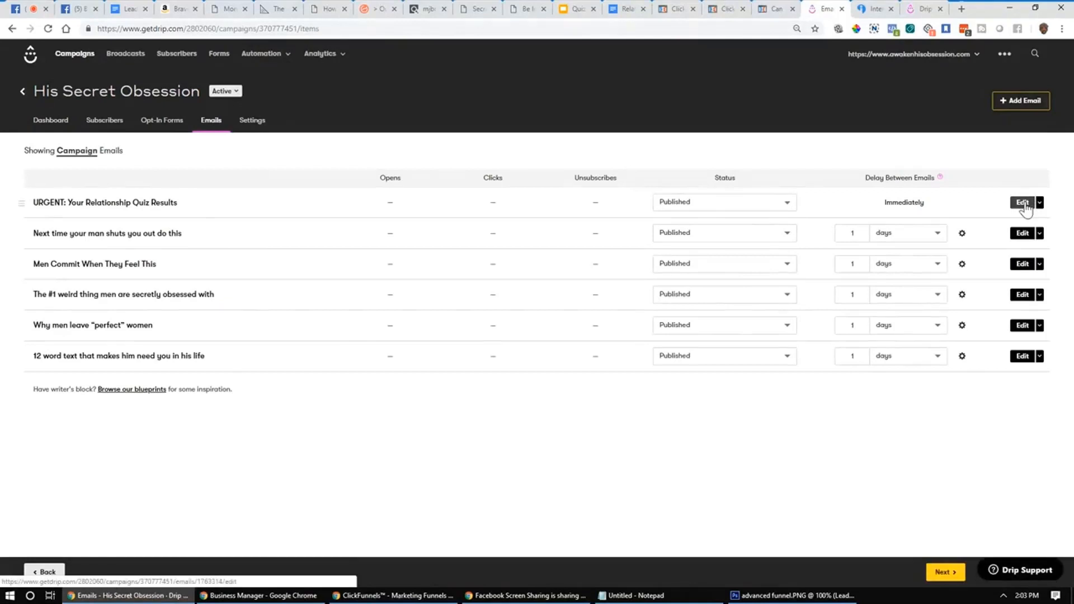
{"action": "left_click", "coordinate": [1024, 203]}
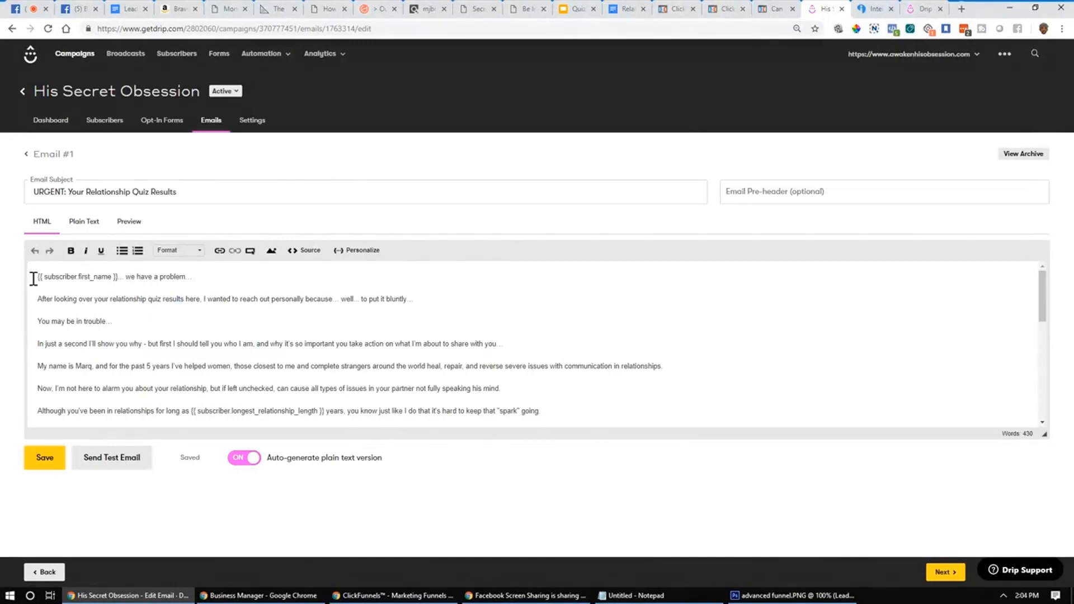
{"action": "left_click_drag", "start_coordinate": [34, 278], "coordinate": [202, 275]}
{"action": "left_click", "coordinate": [129, 277]}
{"action": "left_click_drag", "start_coordinate": [120, 277], "coordinate": [33, 275]}
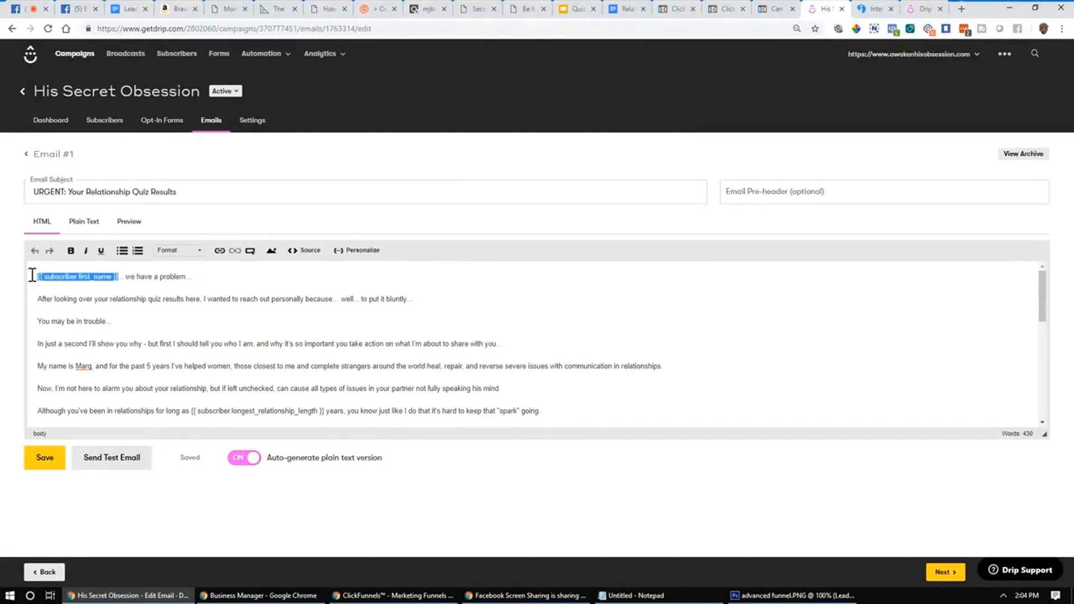
{"action": "left_click", "coordinate": [125, 324]}
{"action": "left_click_drag", "start_coordinate": [120, 277], "coordinate": [22, 276]}
{"action": "left_click", "coordinate": [132, 297]}
{"action": "scroll", "coordinate": [87, 300], "scroll_direction": "down", "scroll_amount": 1}
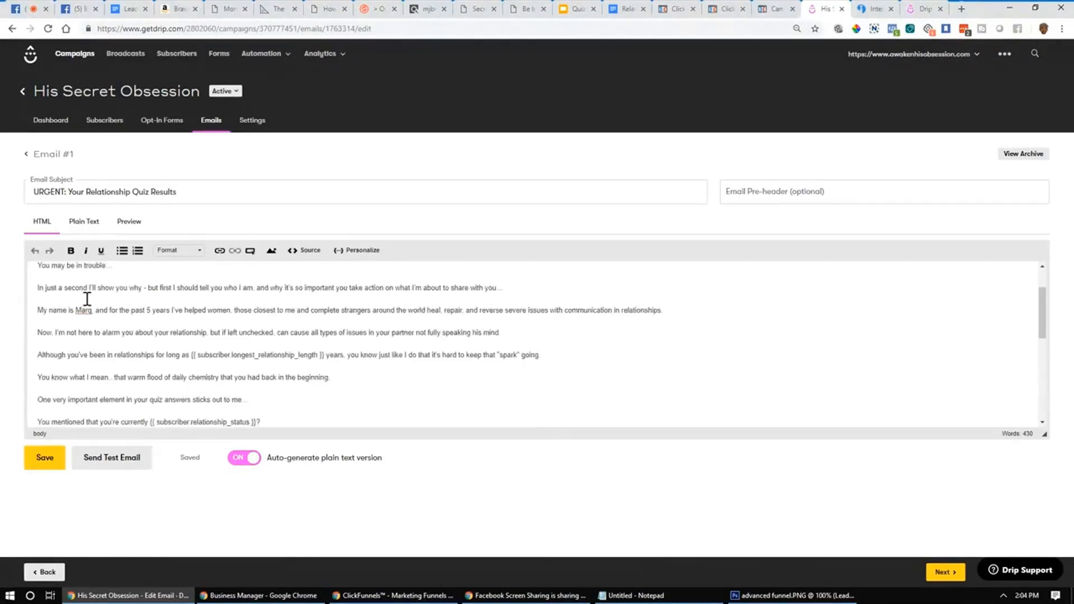
{"action": "scroll", "coordinate": [87, 299], "scroll_direction": "down", "scroll_amount": 1}
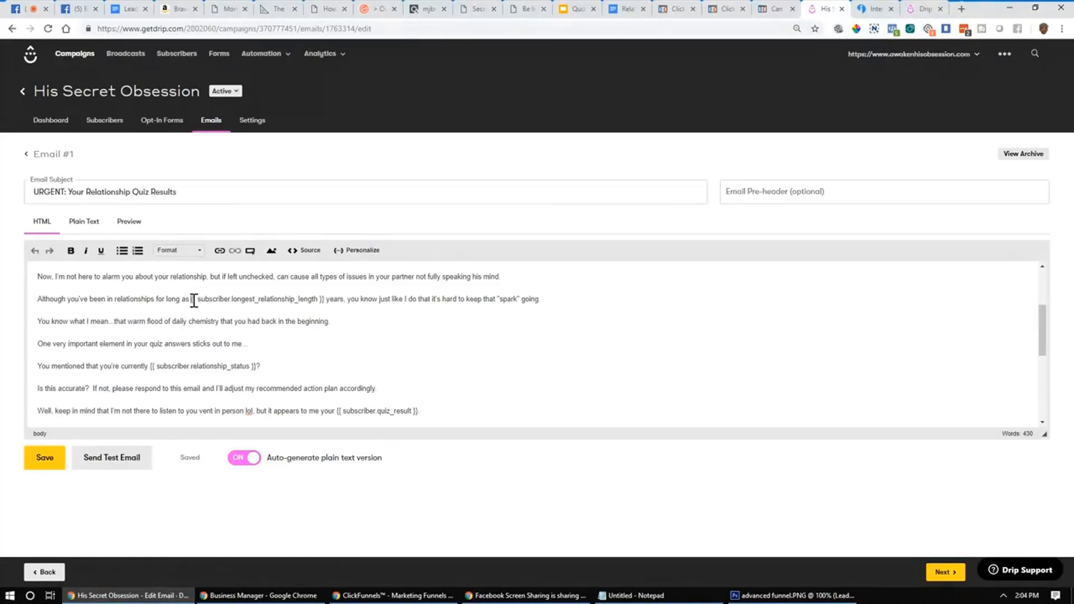
{"action": "left_click_drag", "start_coordinate": [193, 301], "coordinate": [546, 301]}
{"action": "left_click", "coordinate": [315, 303]}
{"action": "left_click_drag", "start_coordinate": [326, 300], "coordinate": [188, 300]}
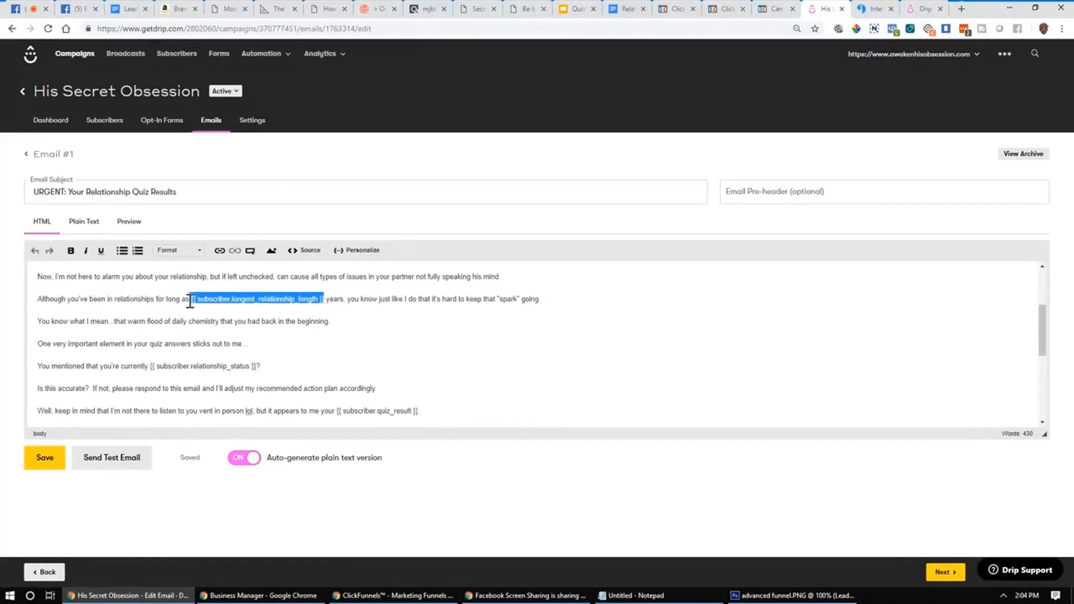
{"action": "left_click", "coordinate": [192, 303]}
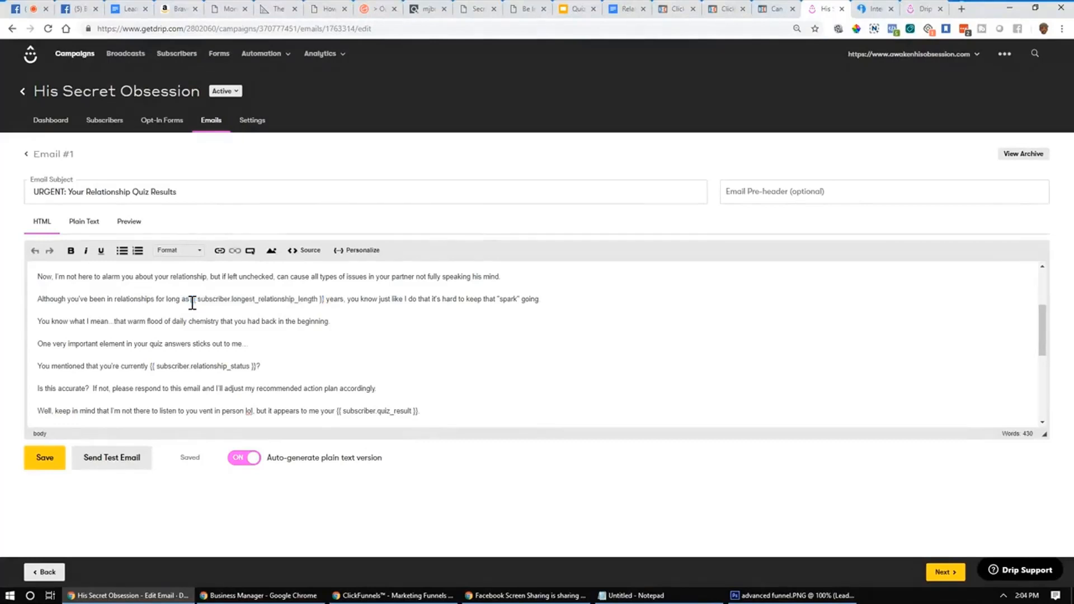
{"action": "scroll", "coordinate": [128, 341], "scroll_direction": "down", "scroll_amount": 2}
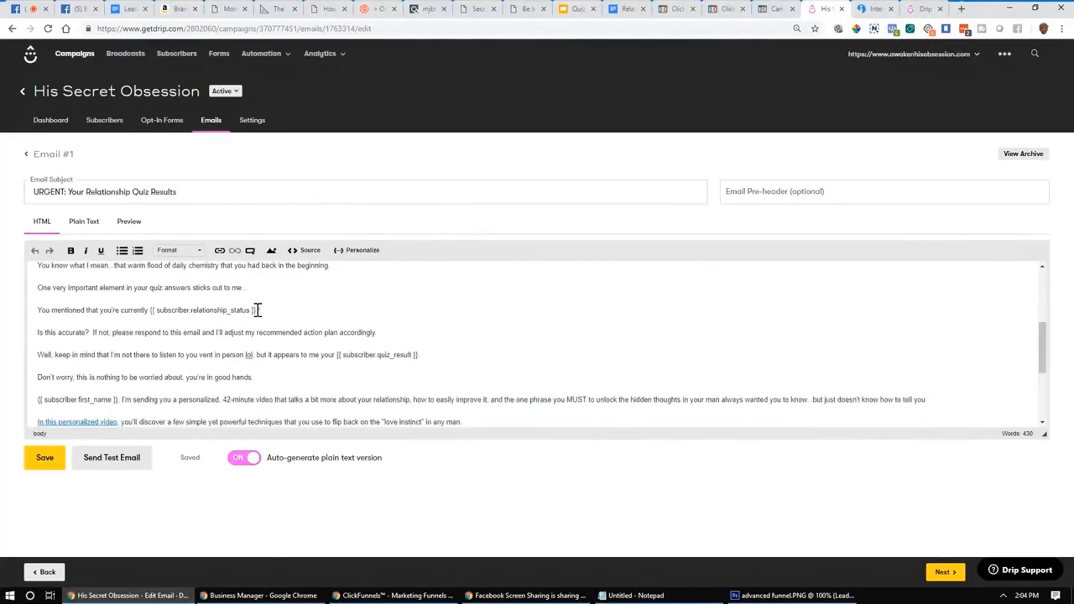
{"action": "left_click_drag", "start_coordinate": [257, 310], "coordinate": [150, 314]}
{"action": "left_click", "coordinate": [152, 314]}
{"action": "left_click_drag", "start_coordinate": [258, 310], "coordinate": [153, 311]}
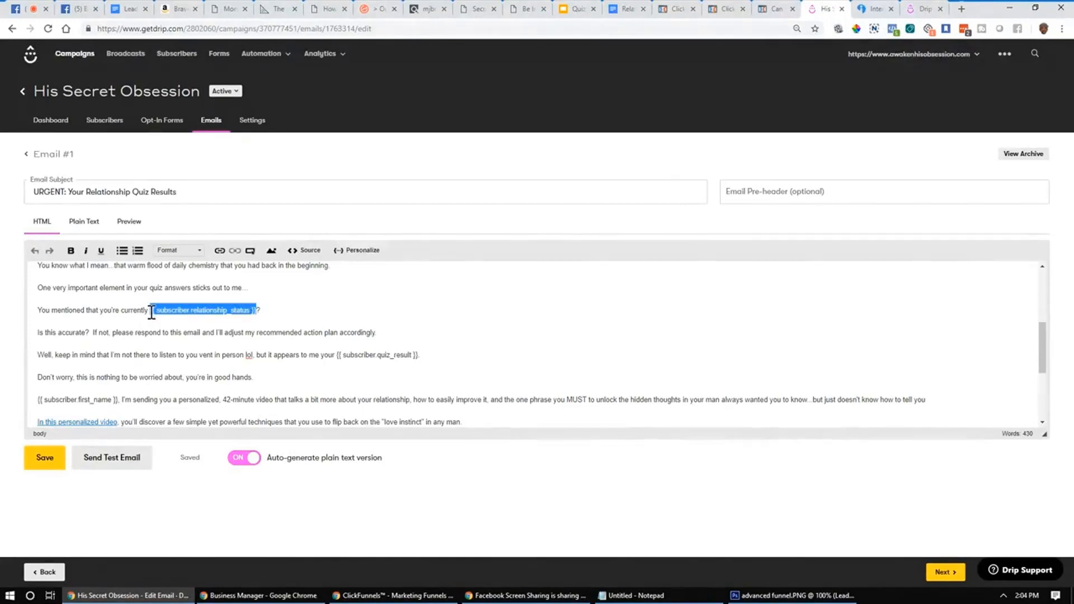
{"action": "left_click", "coordinate": [120, 323]}
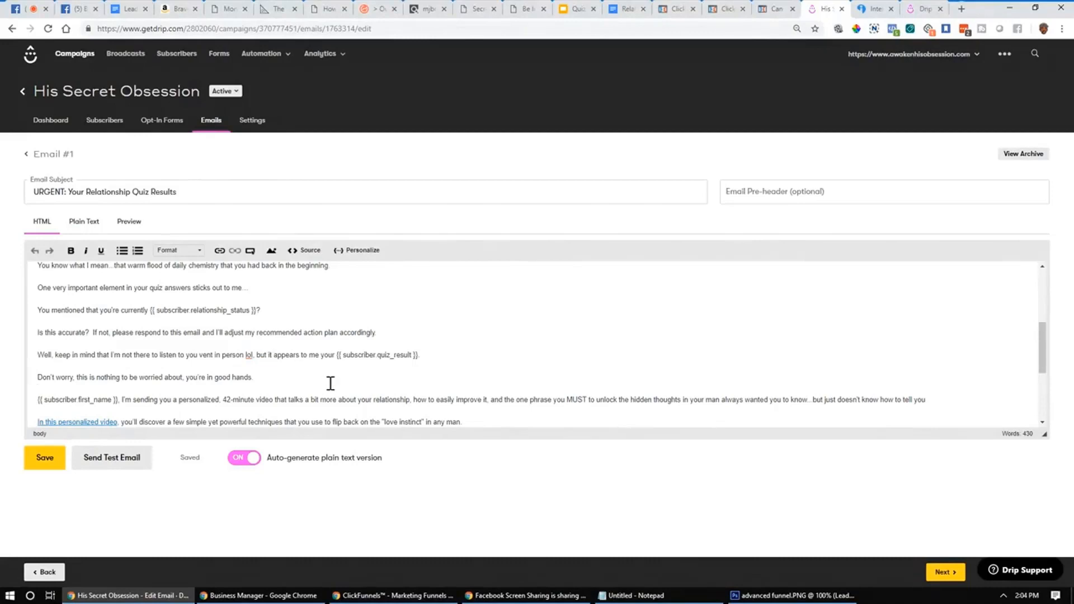
{"action": "left_click", "coordinate": [289, 388]}
{"action": "left_click_drag", "start_coordinate": [420, 358], "coordinate": [339, 359]}
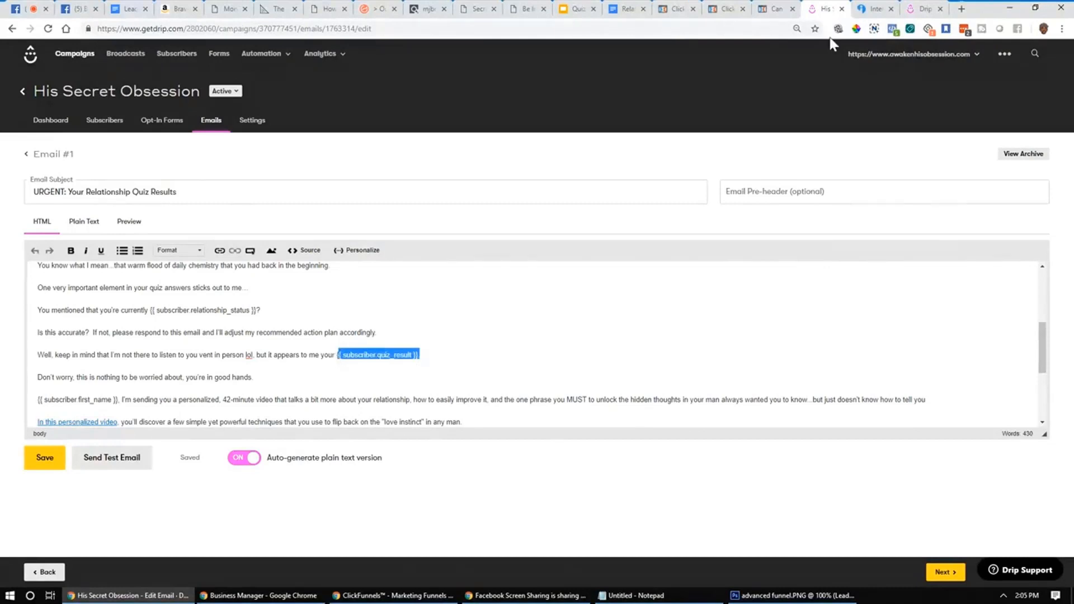
{"action": "left_click", "coordinate": [868, 9]}
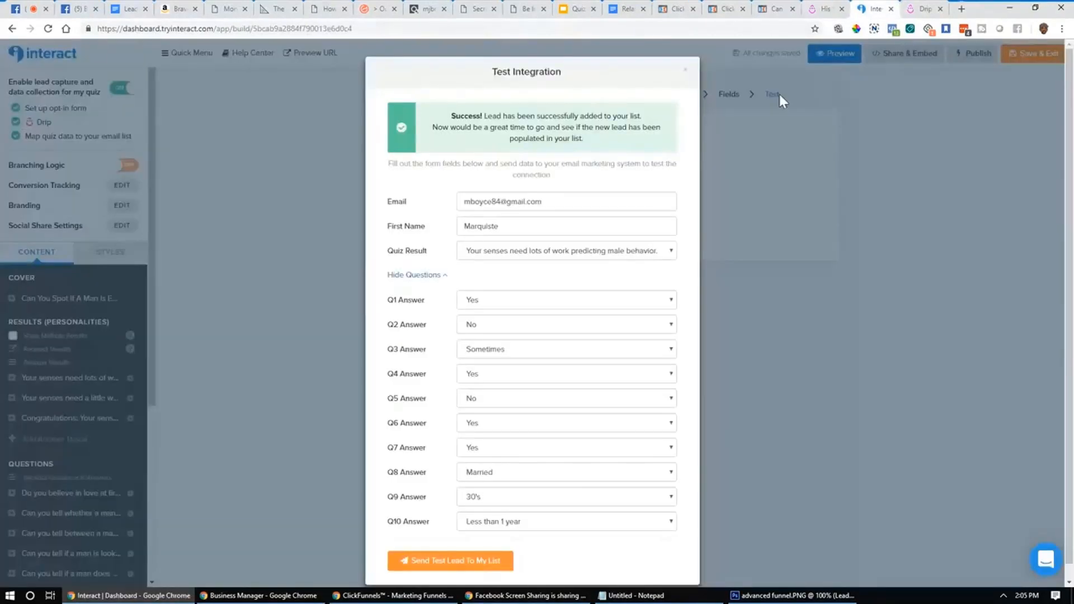
Step: Close Test Integration, check the Results mapping to quiz_result and start_relationship_quiz, and return to Drip
{"action": "left_click", "coordinate": [686, 71]}
{"action": "left_click", "coordinate": [572, 94]}
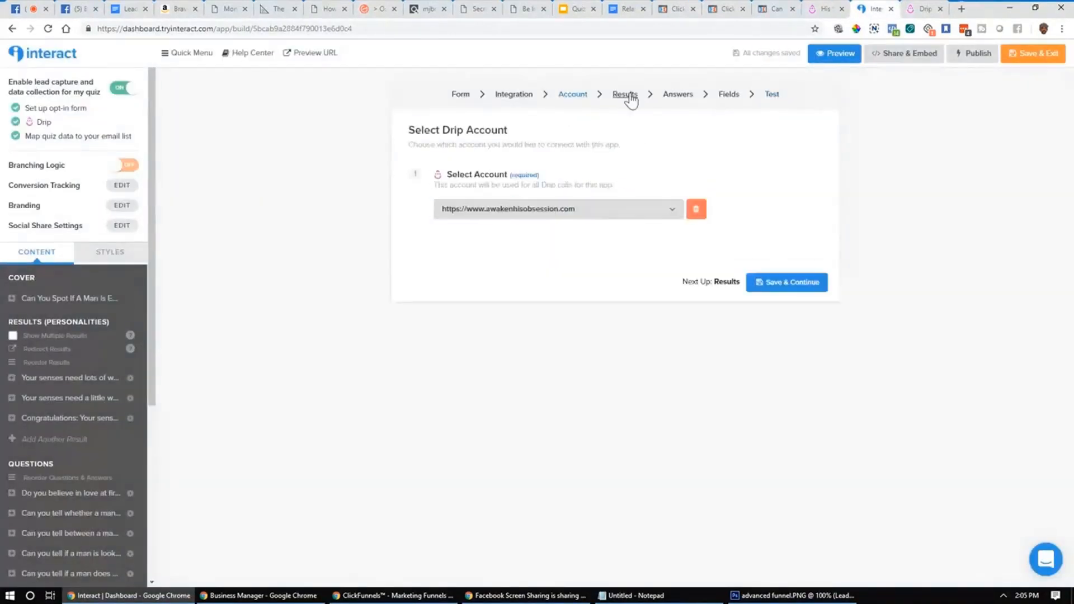
{"action": "left_click", "coordinate": [626, 95]}
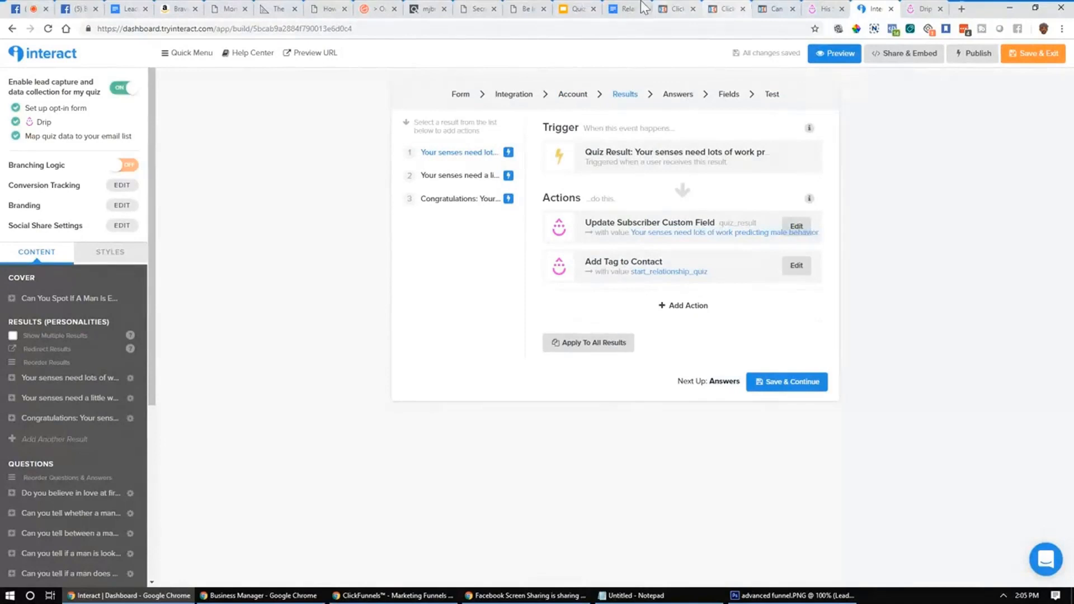
{"action": "left_click", "coordinate": [820, 9]}
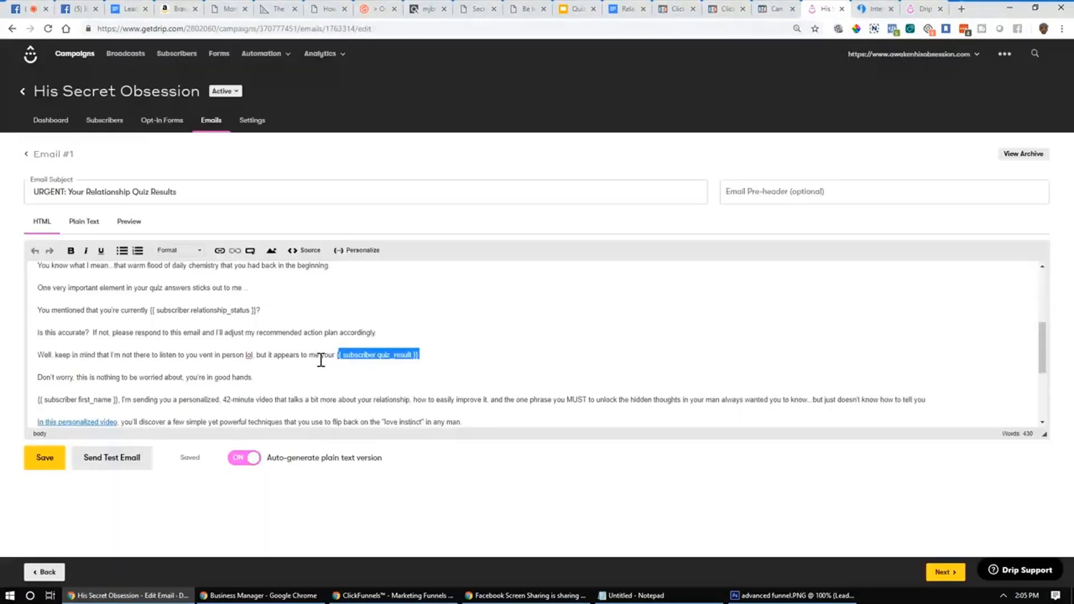
Step: Review the quiz_result and first_name merge tags in the email body
{"action": "left_click_drag", "start_coordinate": [321, 360], "coordinate": [269, 365]}
{"action": "left_click", "coordinate": [499, 355]}
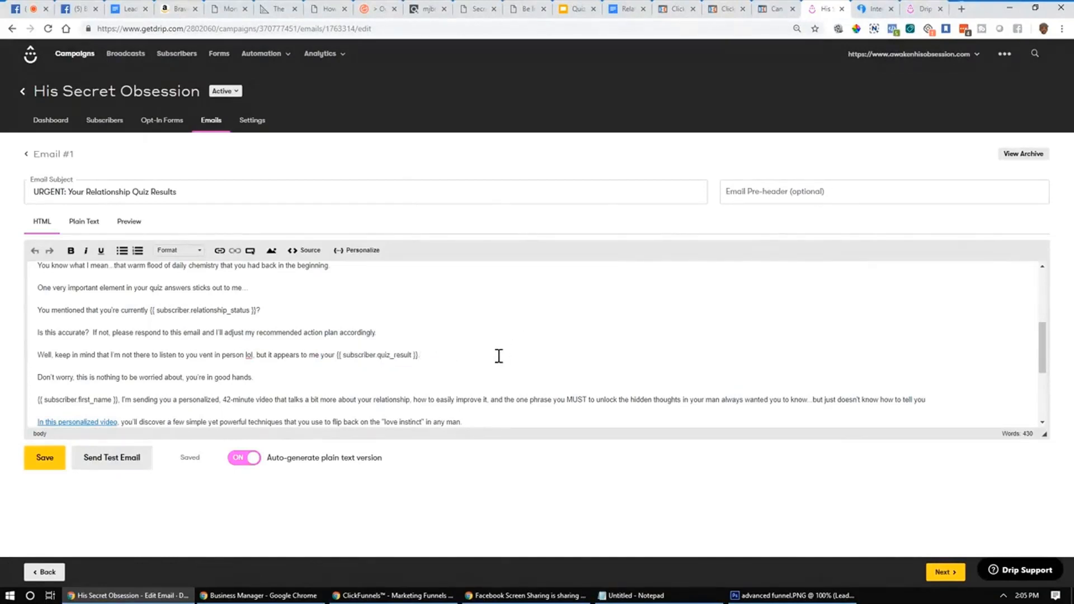
{"action": "scroll", "coordinate": [498, 356], "scroll_direction": "down", "scroll_amount": 1}
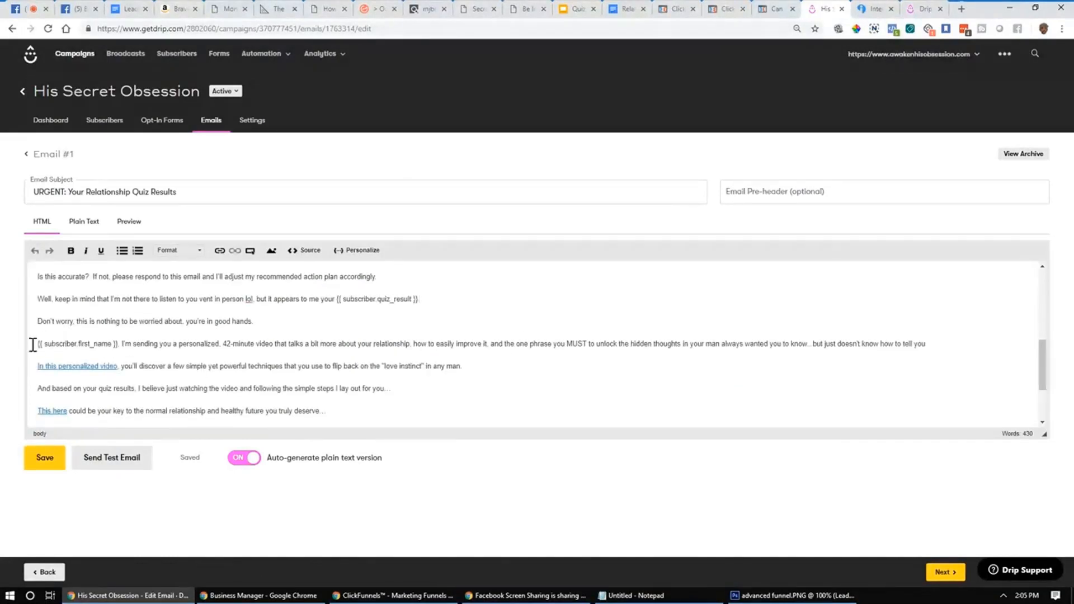
{"action": "left_click_drag", "start_coordinate": [33, 345], "coordinate": [120, 344]}
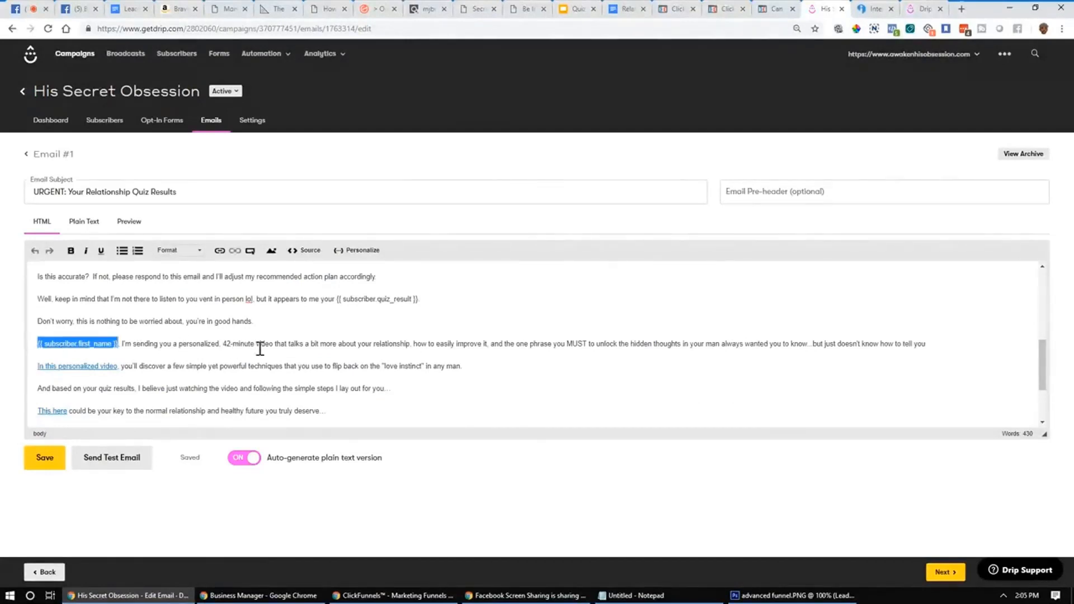
{"action": "left_click", "coordinate": [260, 349]}
{"action": "scroll", "coordinate": [261, 350], "scroll_direction": "down", "scroll_amount": 3}
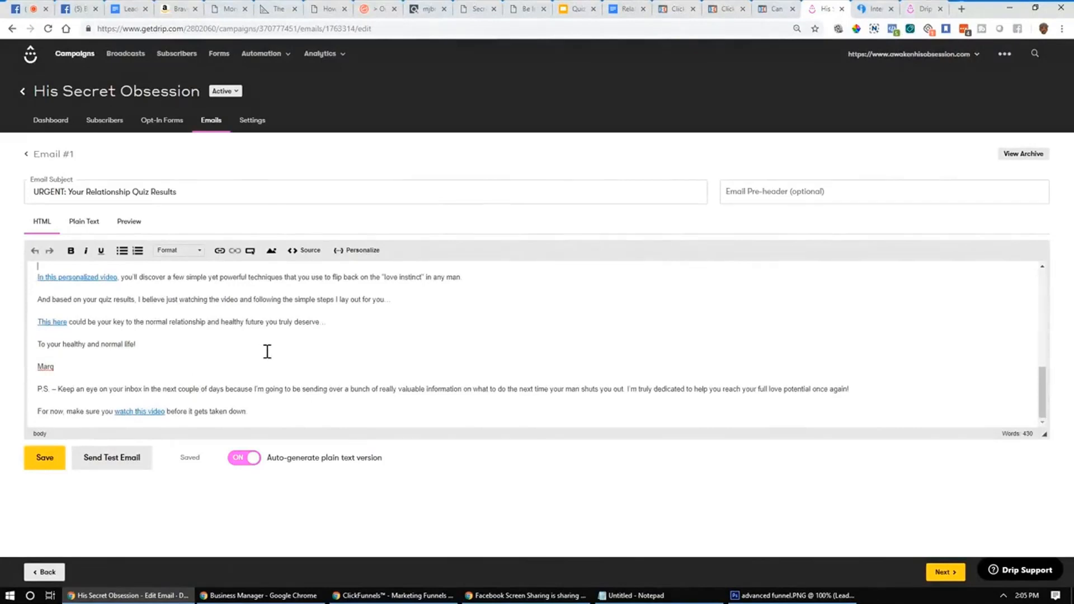
{"action": "scroll", "coordinate": [268, 352], "scroll_direction": "up", "scroll_amount": 10}
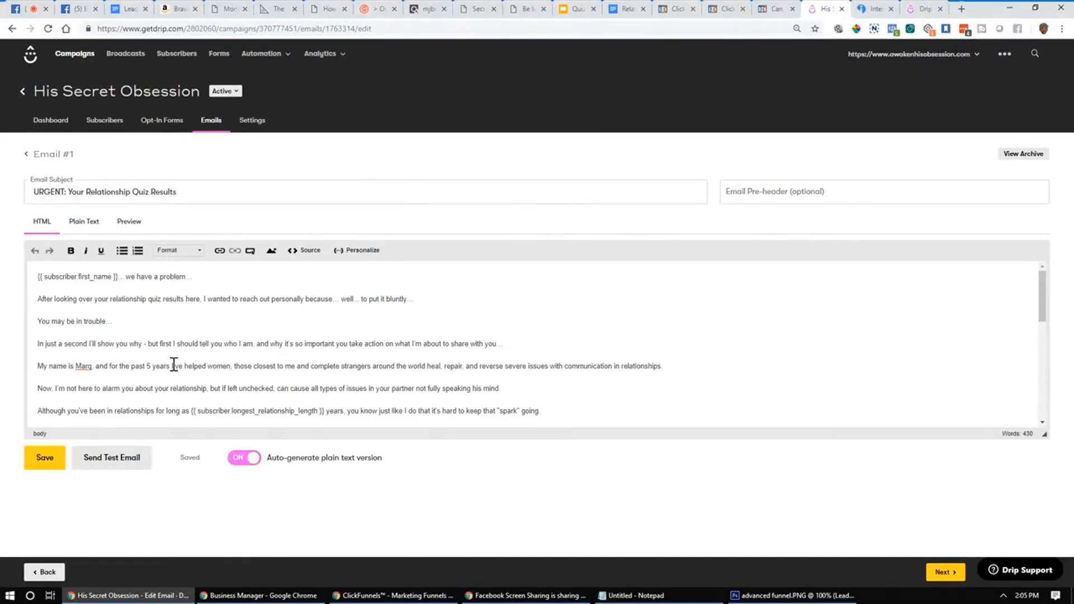
Step: Save the email and add a blank line after the 'to put it bluntly' paragraph
{"action": "left_click", "coordinate": [48, 459]}
{"action": "left_click", "coordinate": [453, 300]}
{"action": "key", "text": "Return"}
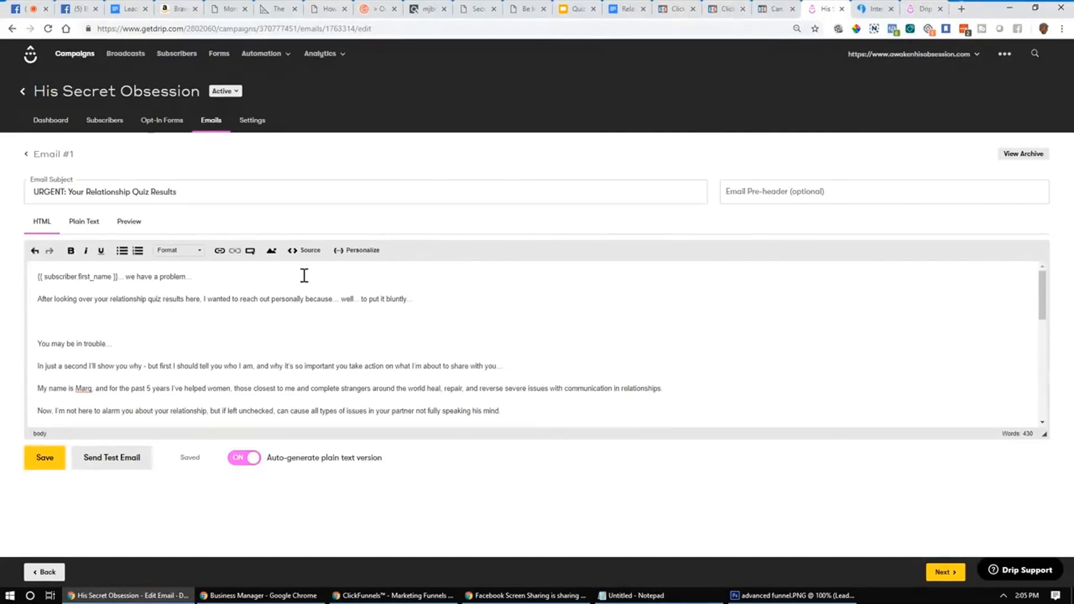
Step: Browse the subscriber field Shortcode Reference, close it, and go to Broadcasts
{"action": "left_click", "coordinate": [357, 251]}
{"action": "scroll", "coordinate": [467, 282], "scroll_direction": "down", "scroll_amount": 6}
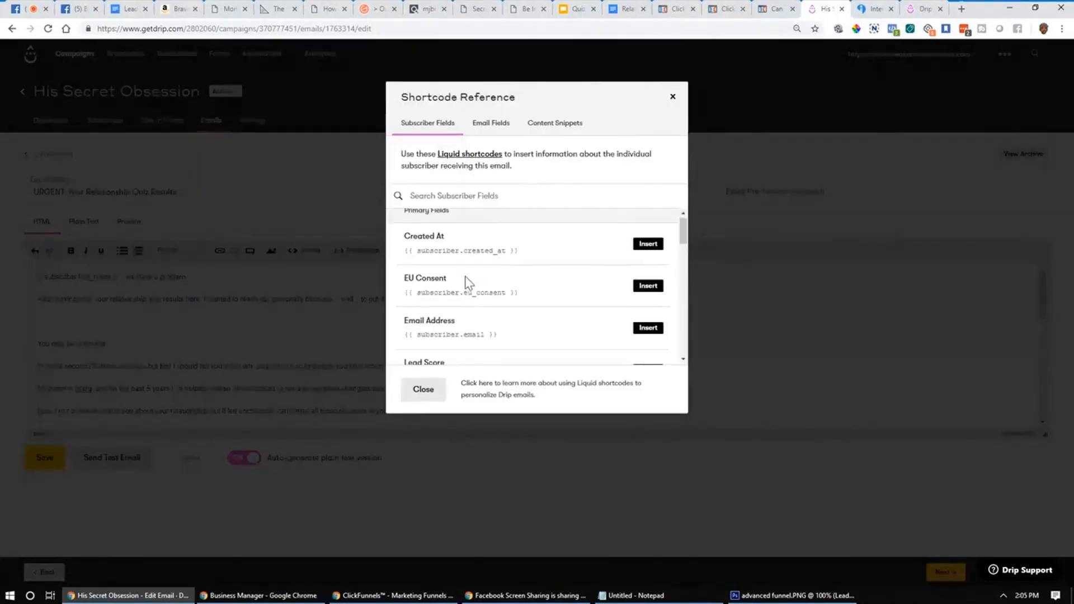
{"action": "scroll", "coordinate": [459, 232], "scroll_direction": "down", "scroll_amount": 5}
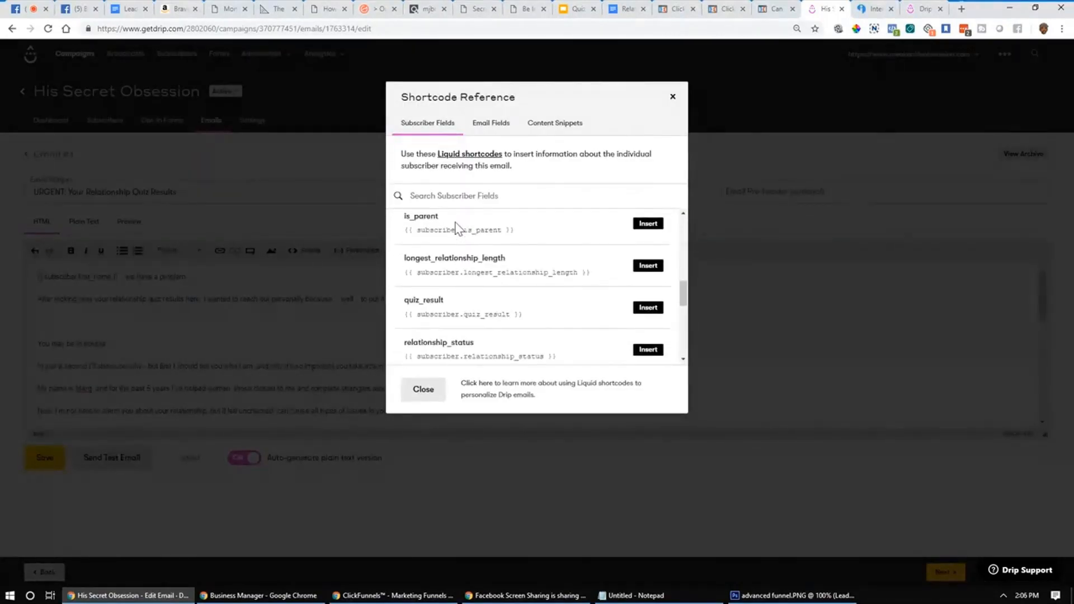
{"action": "scroll", "coordinate": [455, 228], "scroll_direction": "down", "scroll_amount": 3}
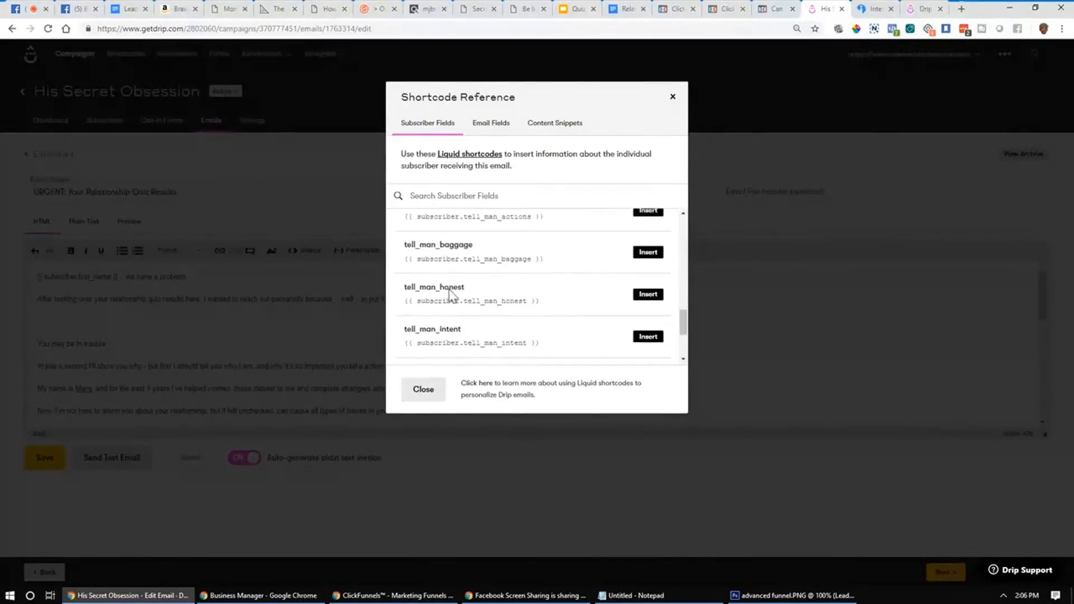
{"action": "scroll", "coordinate": [448, 310], "scroll_direction": "up", "scroll_amount": 6}
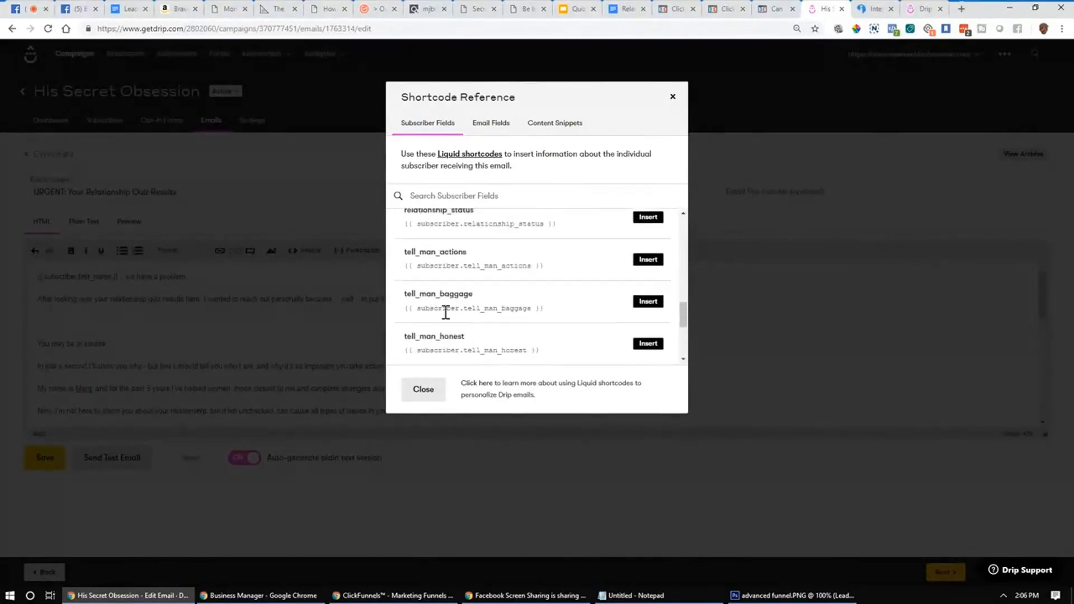
{"action": "scroll", "coordinate": [448, 309], "scroll_direction": "down", "scroll_amount": 1}
{"action": "scroll", "coordinate": [447, 305], "scroll_direction": "up", "scroll_amount": 2}
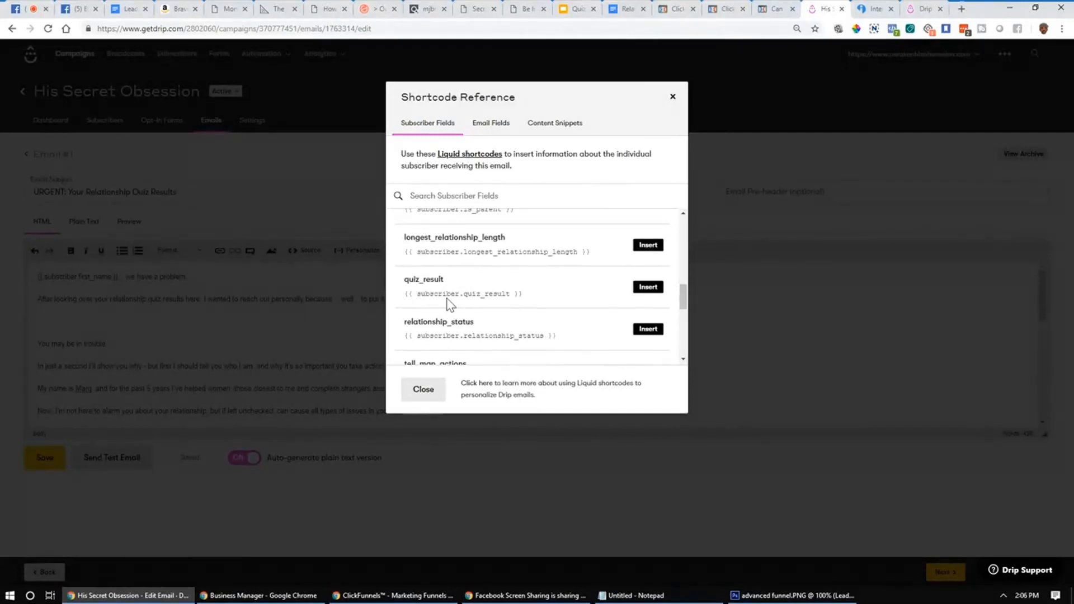
{"action": "scroll", "coordinate": [456, 302], "scroll_direction": "up", "scroll_amount": 10}
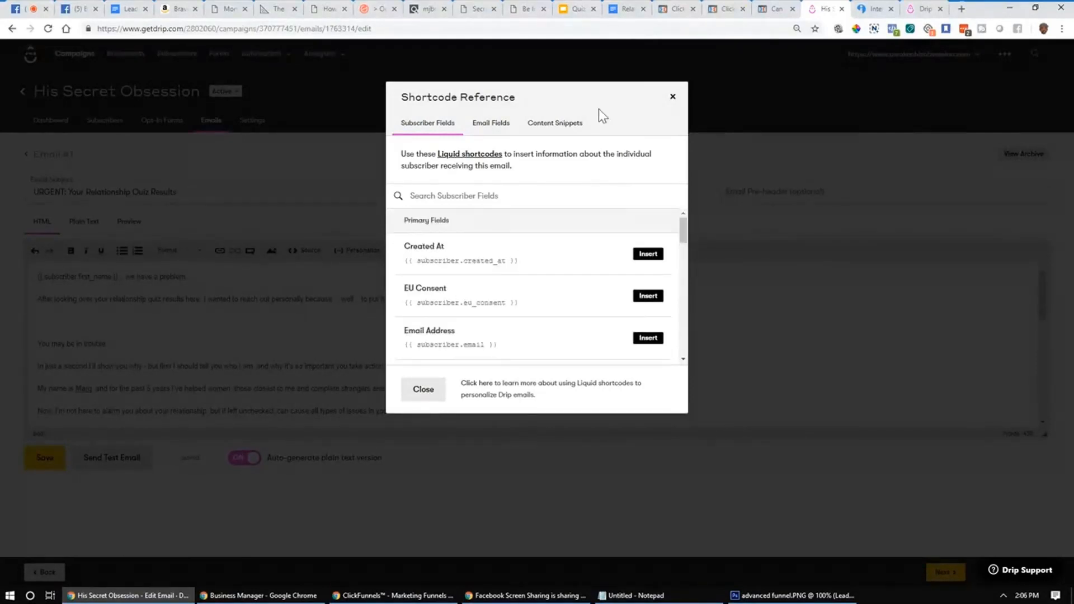
{"action": "left_click", "coordinate": [674, 98]}
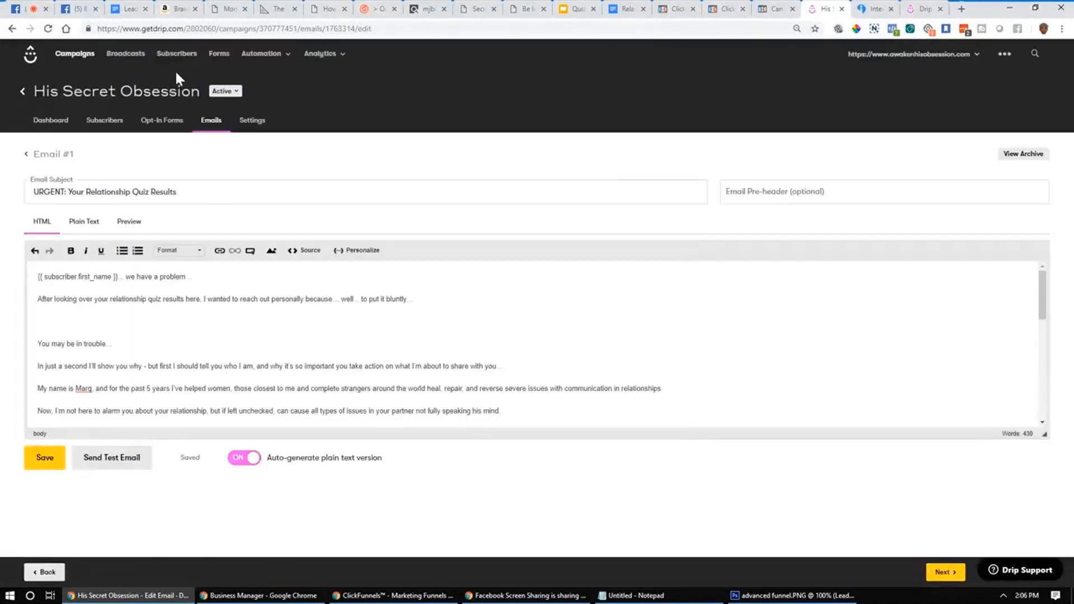
{"action": "left_click", "coordinate": [124, 50]}
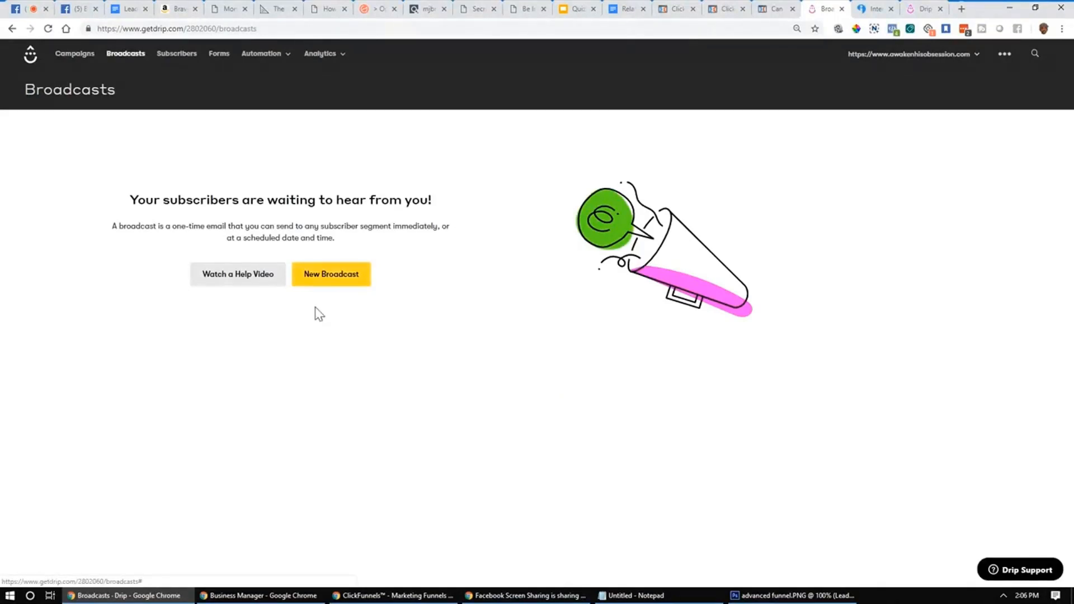
Step: Create a new Text Builder broadcast with its default name
{"action": "left_click", "coordinate": [335, 283]}
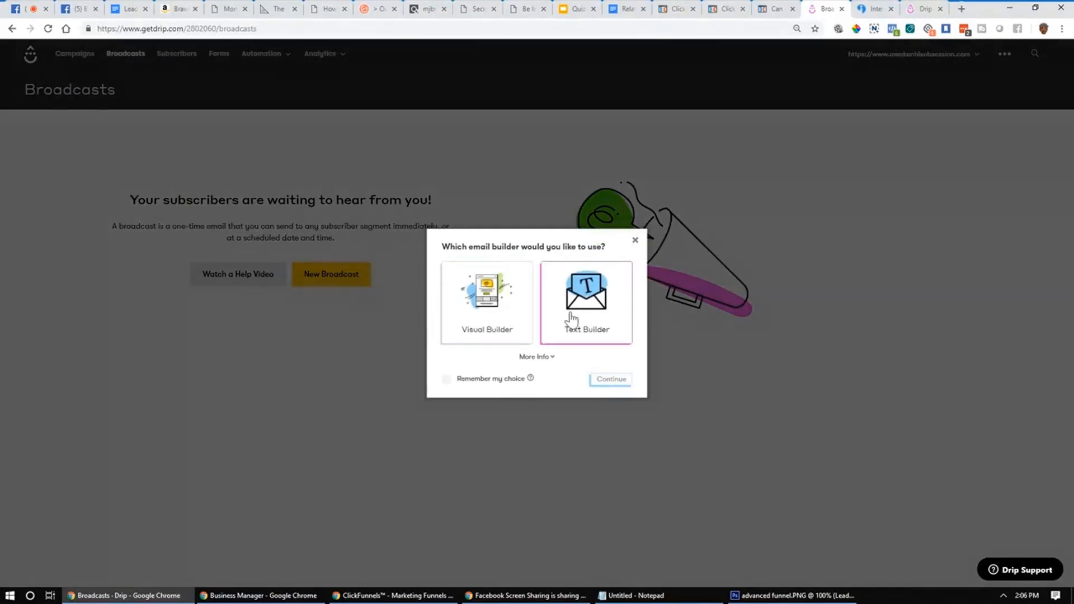
{"action": "left_click", "coordinate": [577, 291]}
{"action": "left_click", "coordinate": [612, 380]}
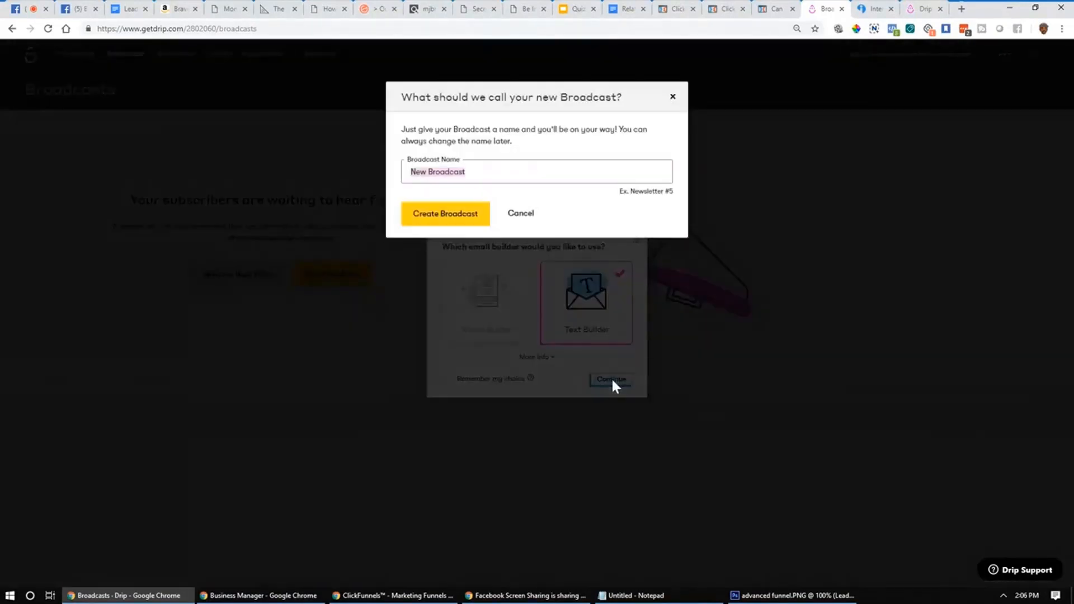
{"action": "left_click", "coordinate": [455, 219]}
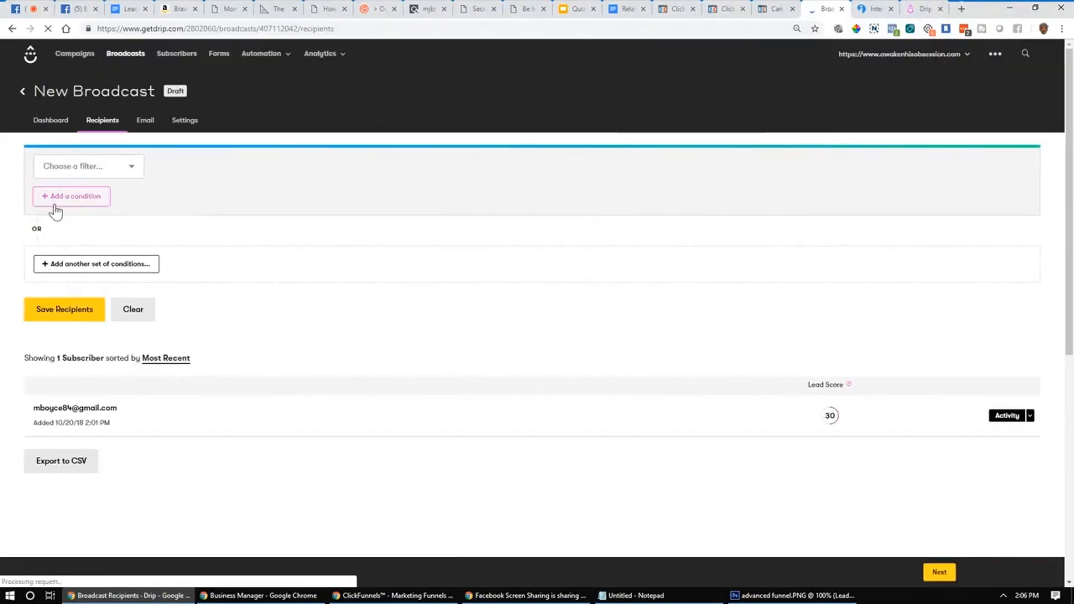
{"action": "left_click", "coordinate": [72, 196]}
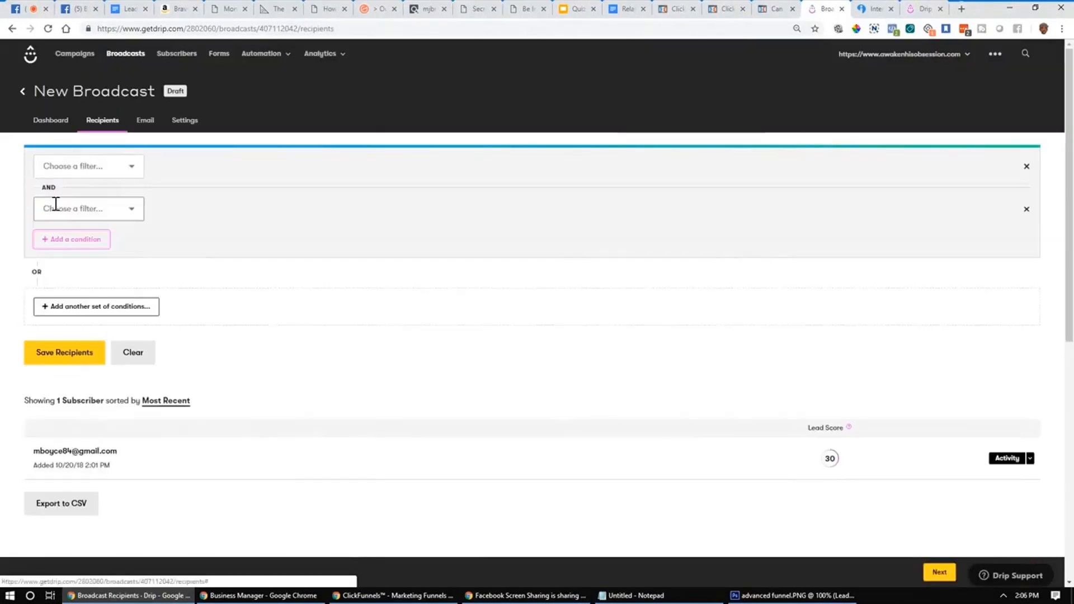
{"action": "left_click", "coordinate": [1028, 210]}
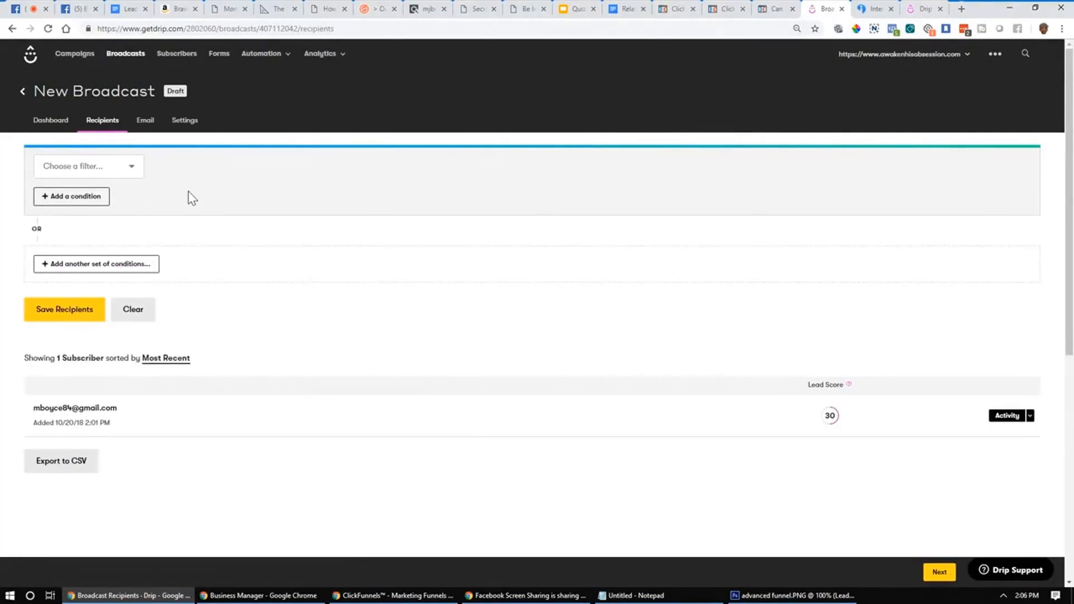
Step: Filter recipients to custom field believe_love_first_sight equals Yes and save the recipients
{"action": "left_click", "coordinate": [119, 170]}
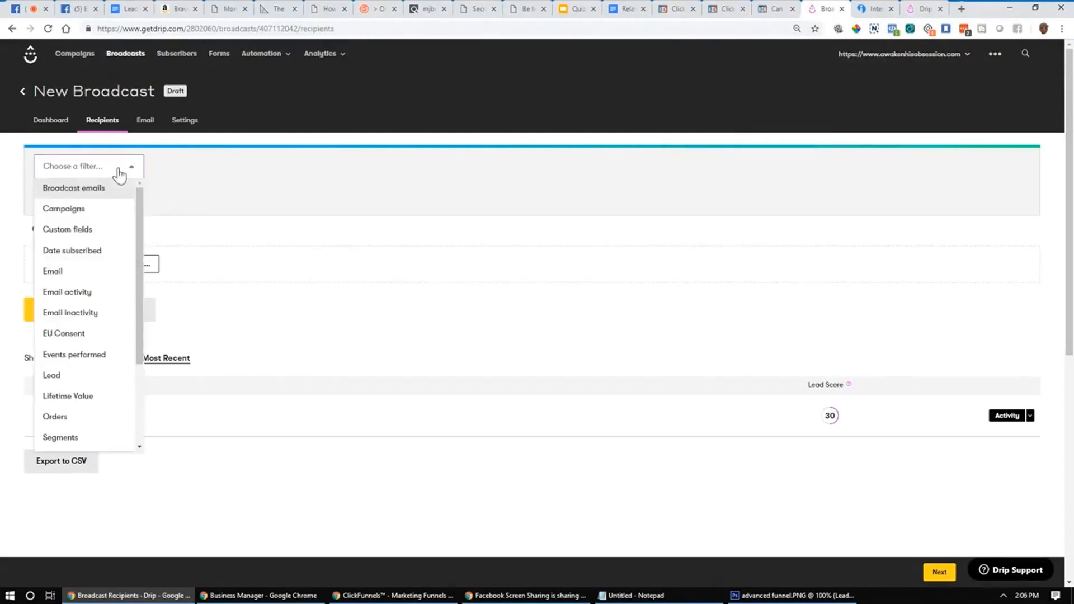
{"action": "scroll", "coordinate": [96, 292], "scroll_direction": "down", "scroll_amount": 3}
{"action": "scroll", "coordinate": [98, 295], "scroll_direction": "up", "scroll_amount": 3}
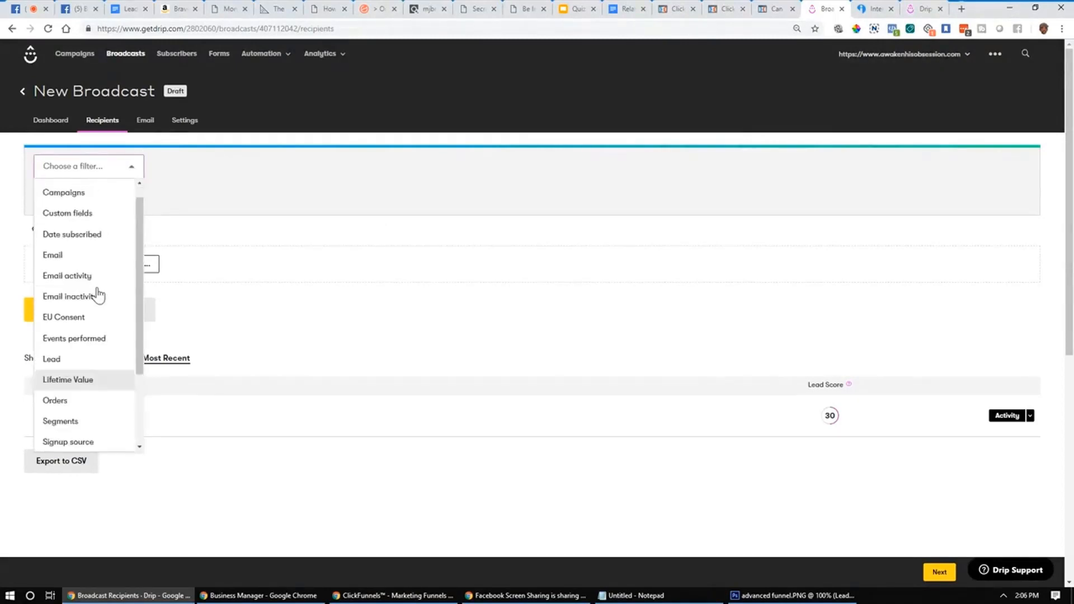
{"action": "scroll", "coordinate": [99, 294], "scroll_direction": "up", "scroll_amount": 1}
{"action": "left_click", "coordinate": [84, 235]}
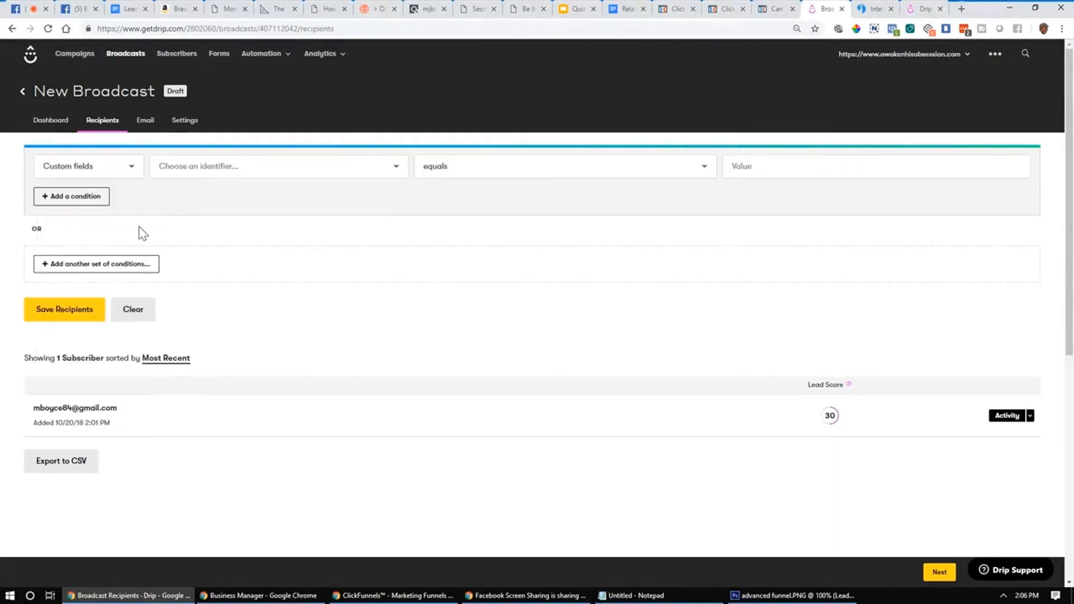
{"action": "left_click", "coordinate": [278, 179]}
{"action": "left_click", "coordinate": [246, 209]}
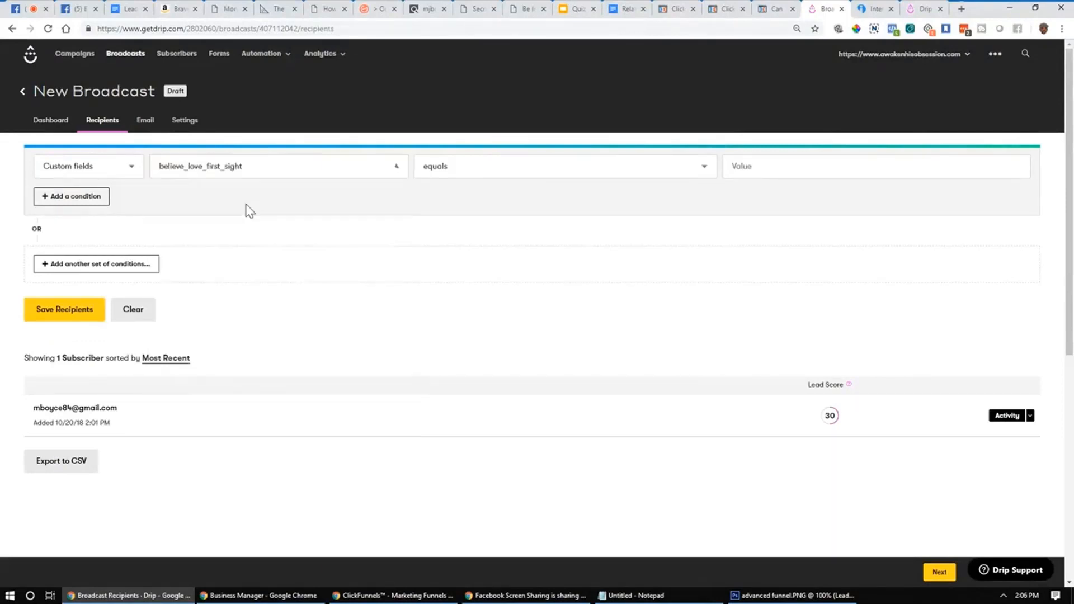
{"action": "left_click", "coordinate": [508, 178]}
{"action": "left_click", "coordinate": [466, 190]}
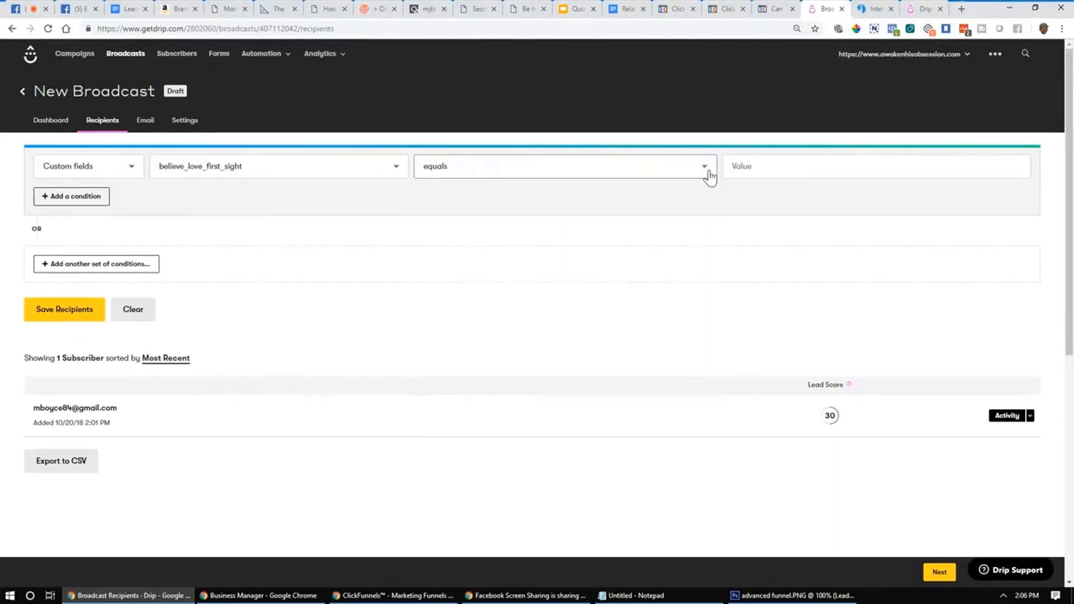
{"action": "left_click", "coordinate": [773, 169]}
{"action": "type", "text": "Yes"}
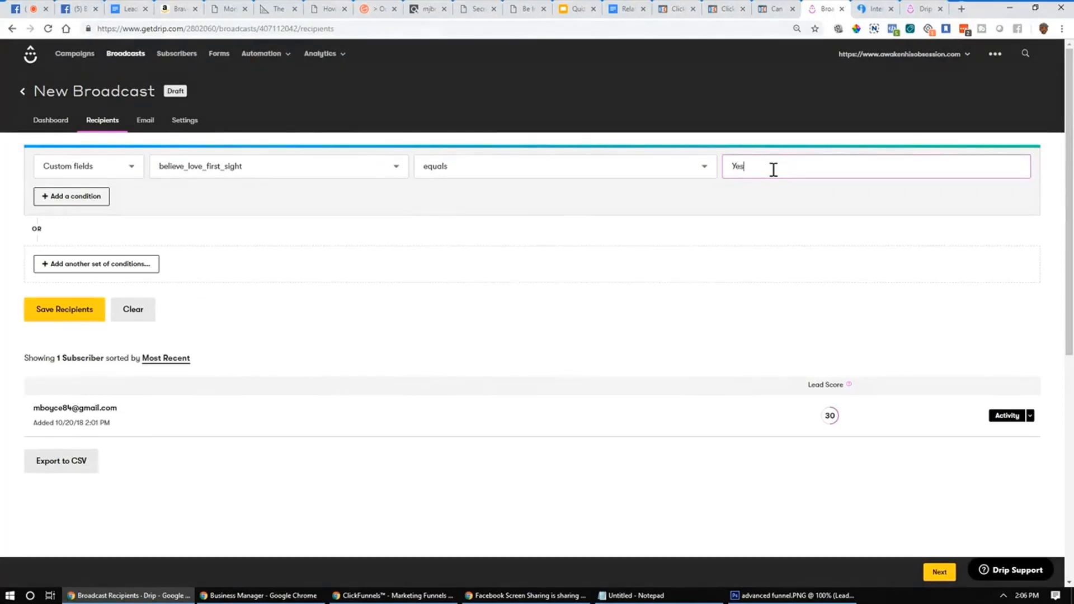
{"action": "left_click", "coordinate": [799, 246]}
{"action": "left_click", "coordinate": [65, 313]}
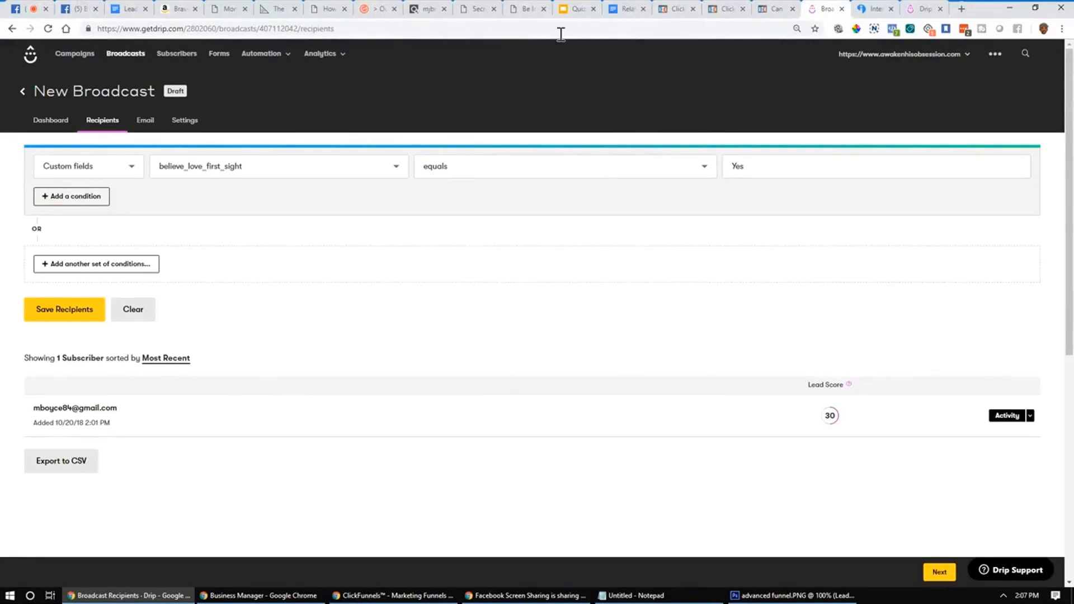
{"action": "left_click", "coordinate": [570, 4]}
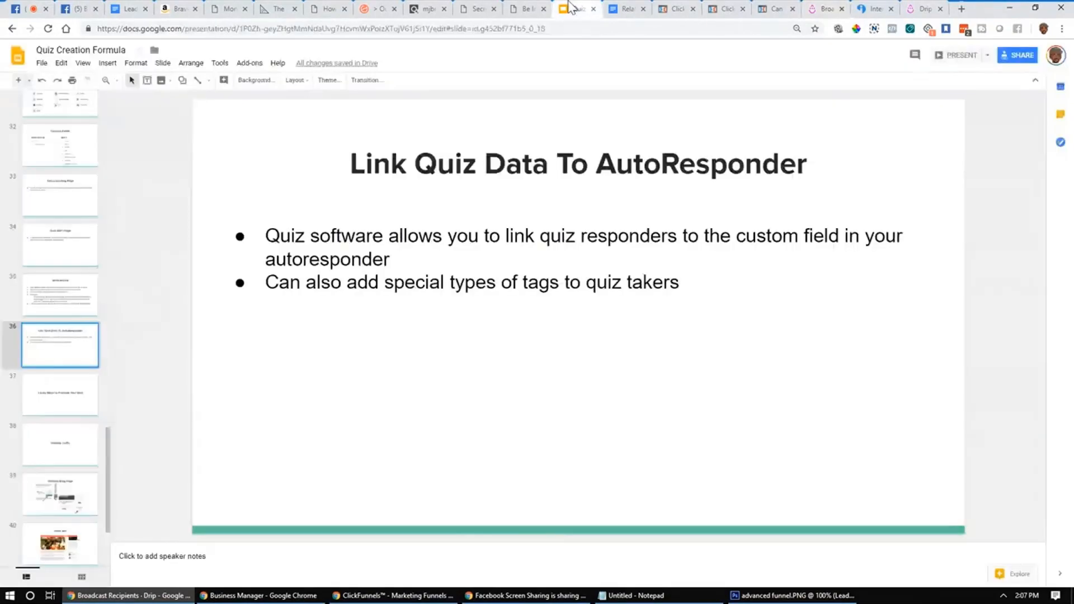
Step: Step through the quiz-promotion, Website Traffic and Website Blog Page slides to the Hello Bar slide
{"action": "left_click", "coordinate": [68, 402]}
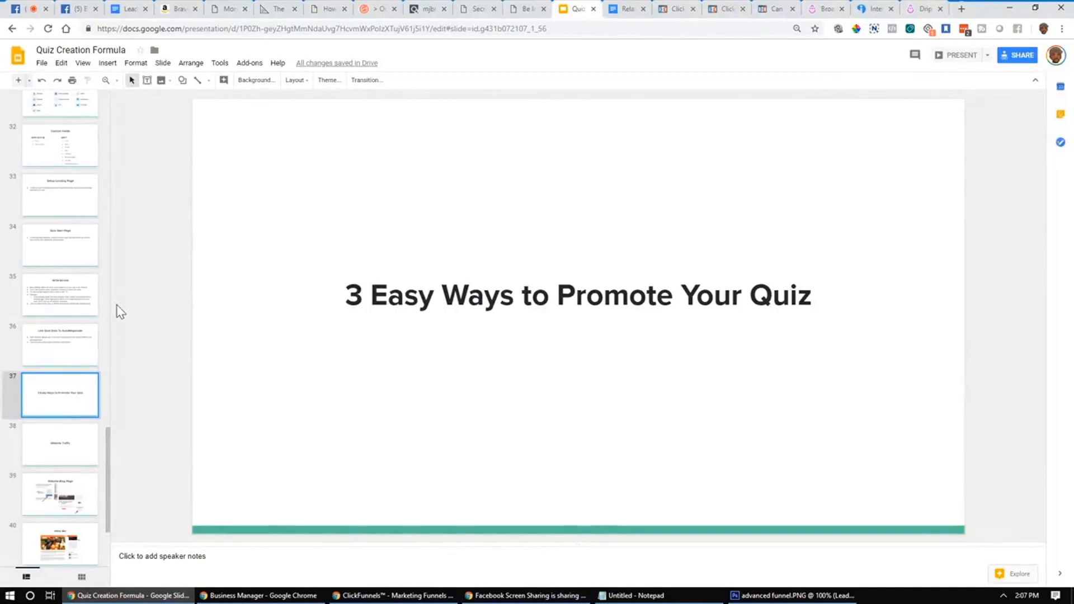
{"action": "left_click", "coordinate": [58, 441]}
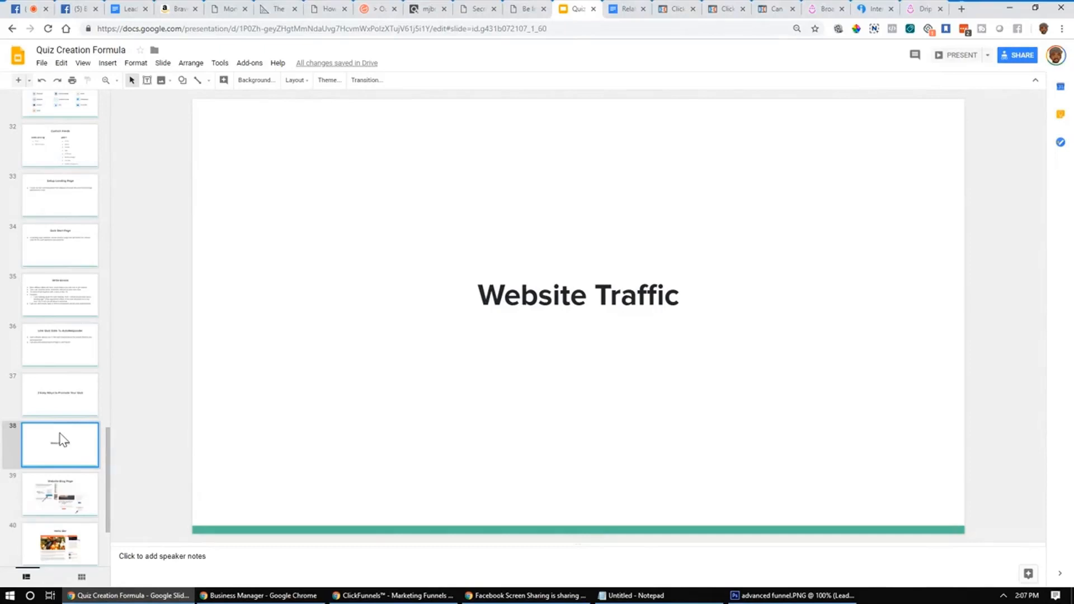
{"action": "left_click", "coordinate": [65, 389]}
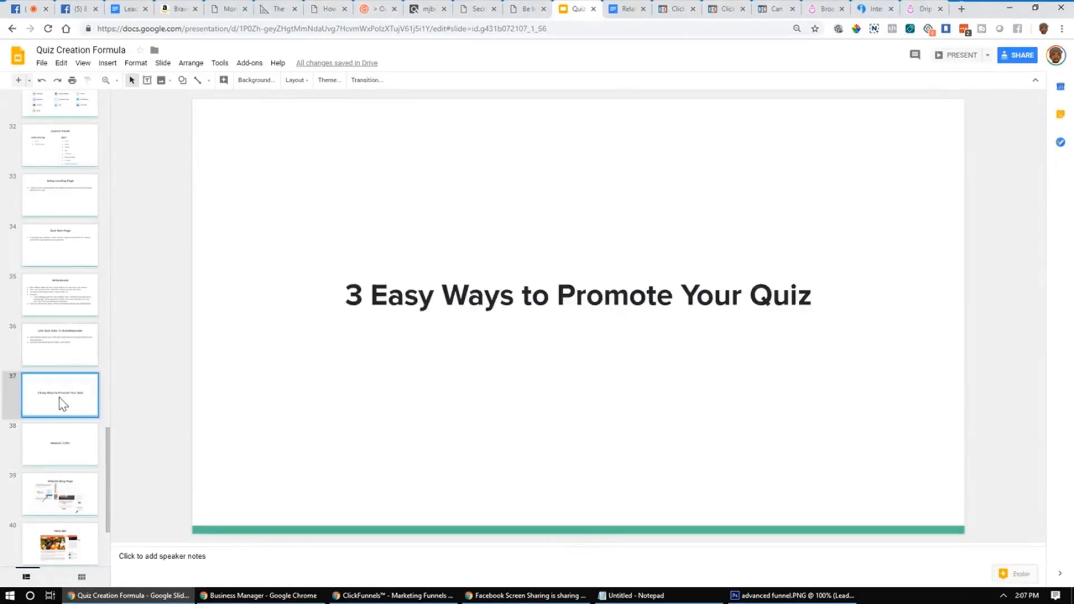
{"action": "left_click", "coordinate": [64, 453]}
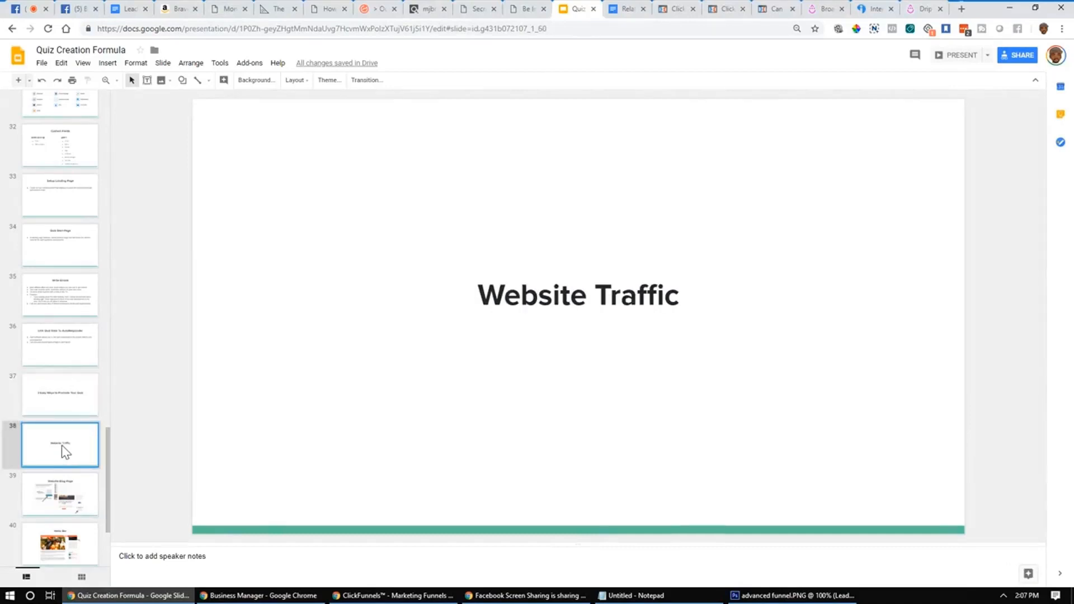
{"action": "left_click", "coordinate": [54, 504]}
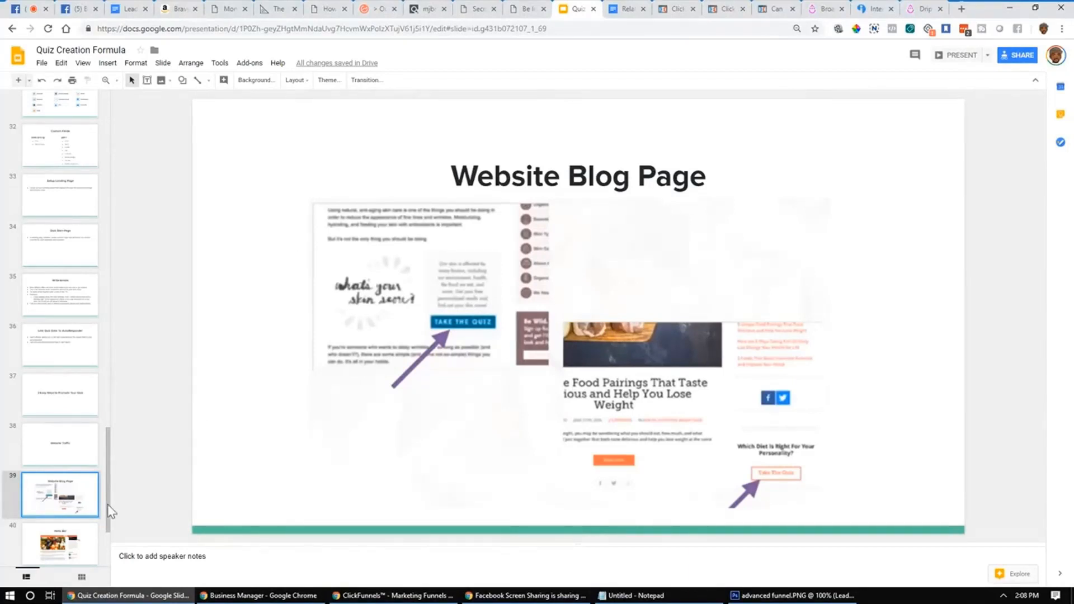
{"action": "left_click", "coordinate": [76, 540]}
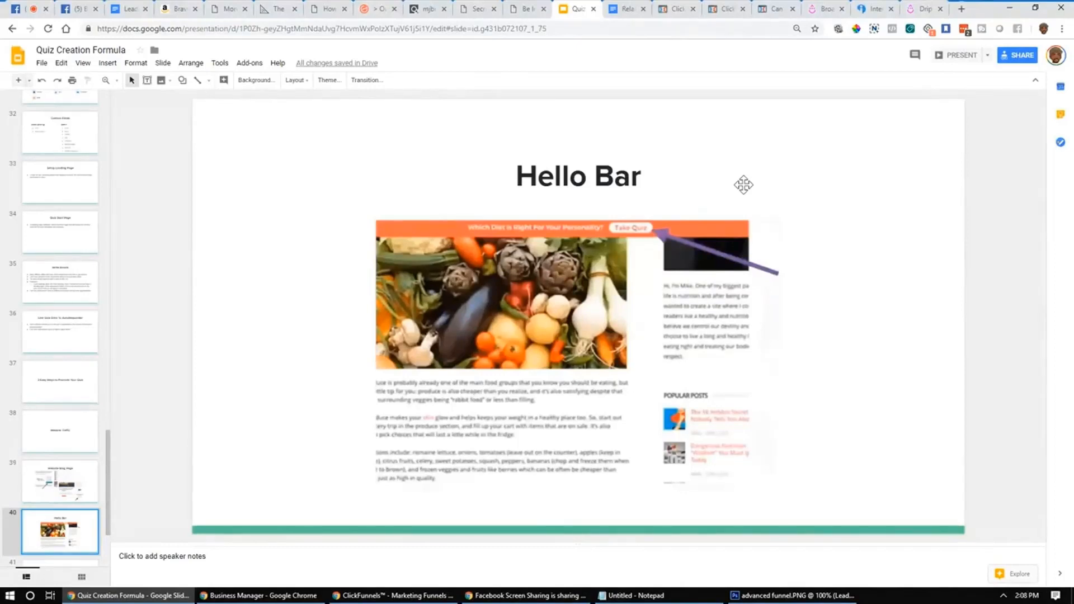
{"action": "scroll", "coordinate": [60, 469], "scroll_direction": "down", "scroll_amount": 1}
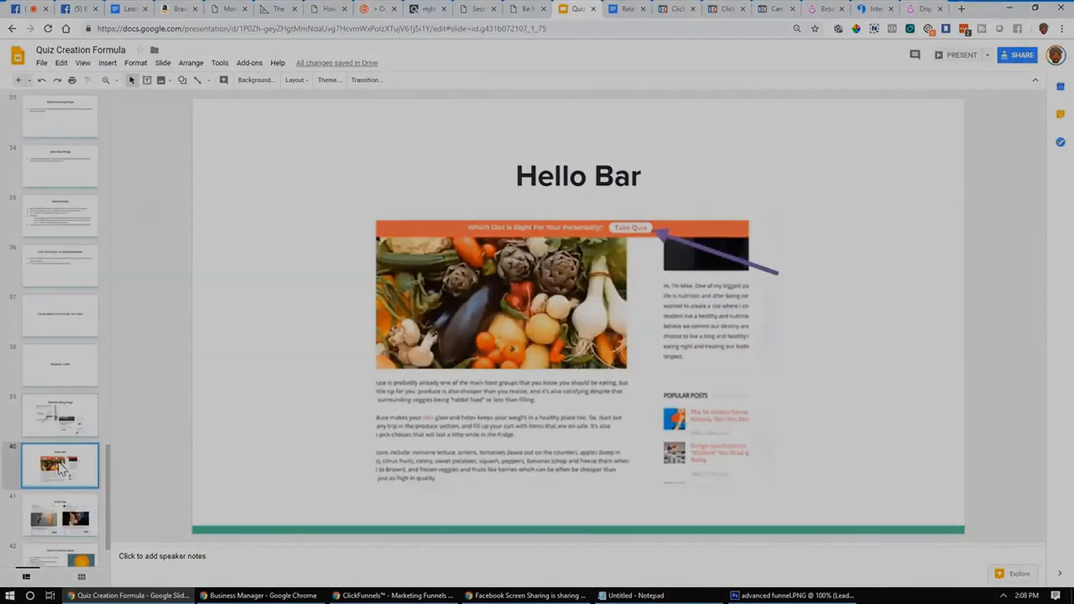